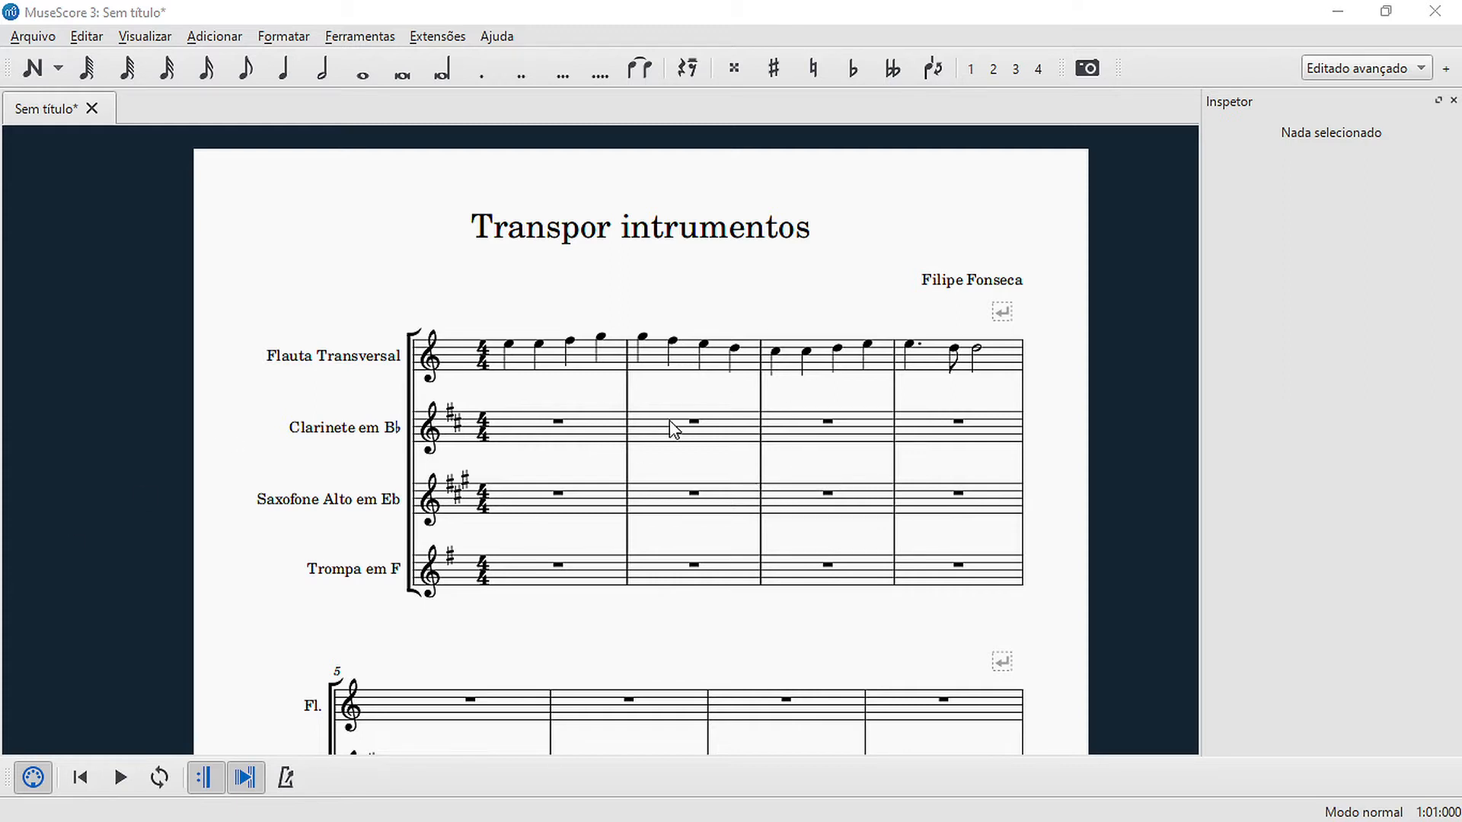
Copy the flute melody in measures 1–4 into the B♭ clarinet staff, starting at measure 1
drag(714, 408, 705, 227)
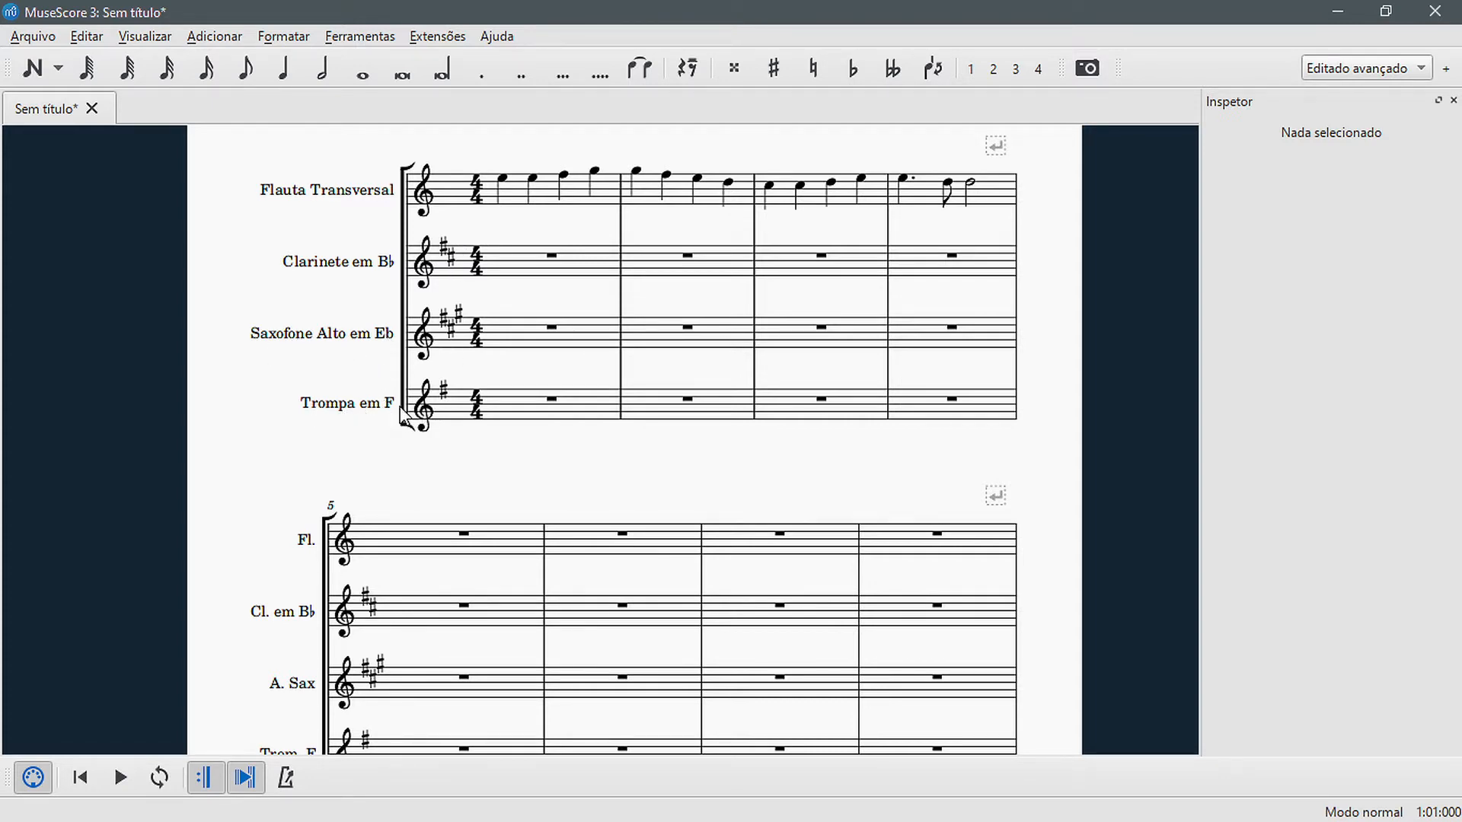
scroll(624, 483, up, 1)
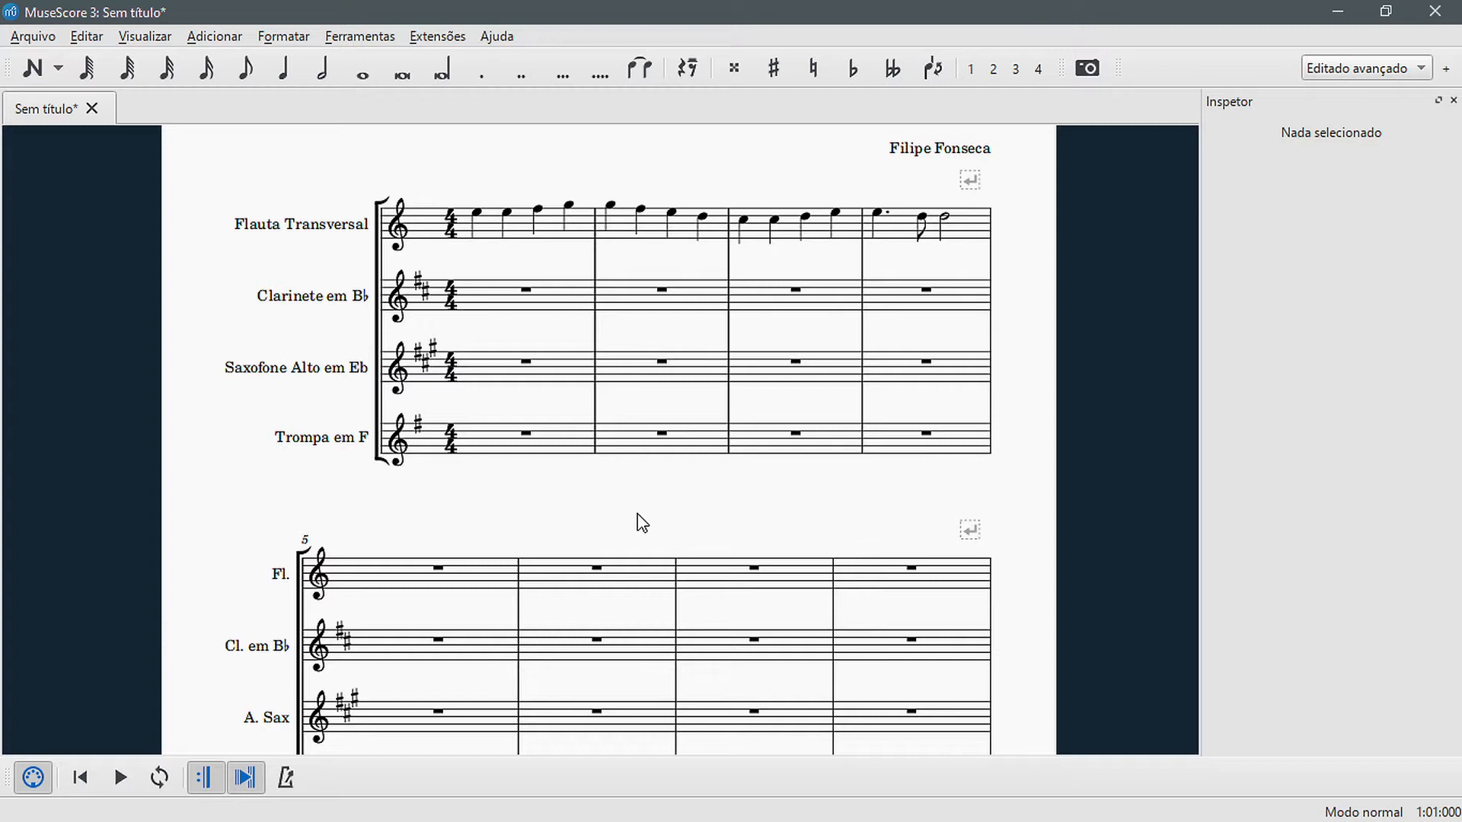
click(538, 235)
click(582, 231)
shift+click(896, 226)
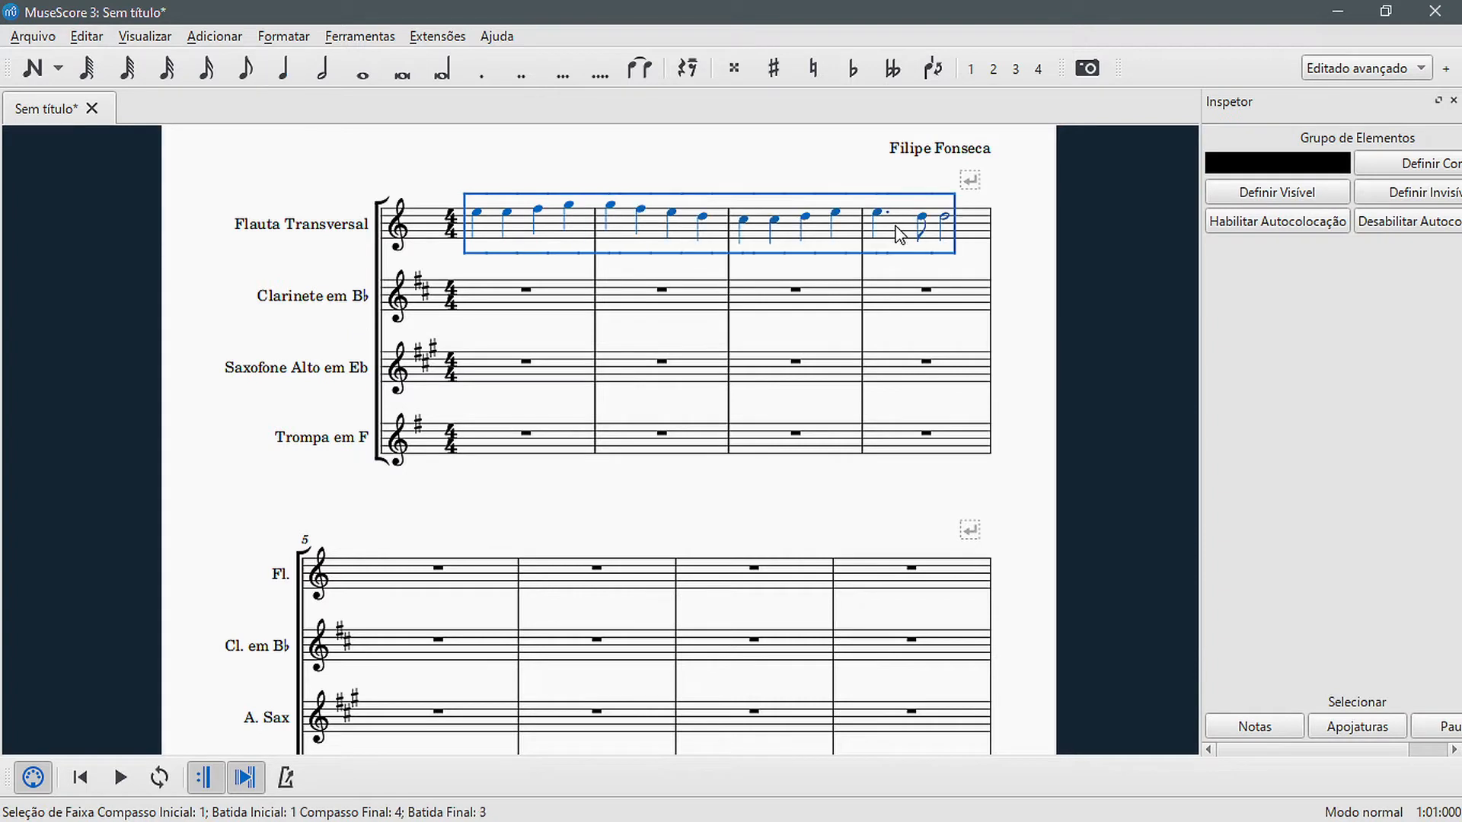
click(578, 297)
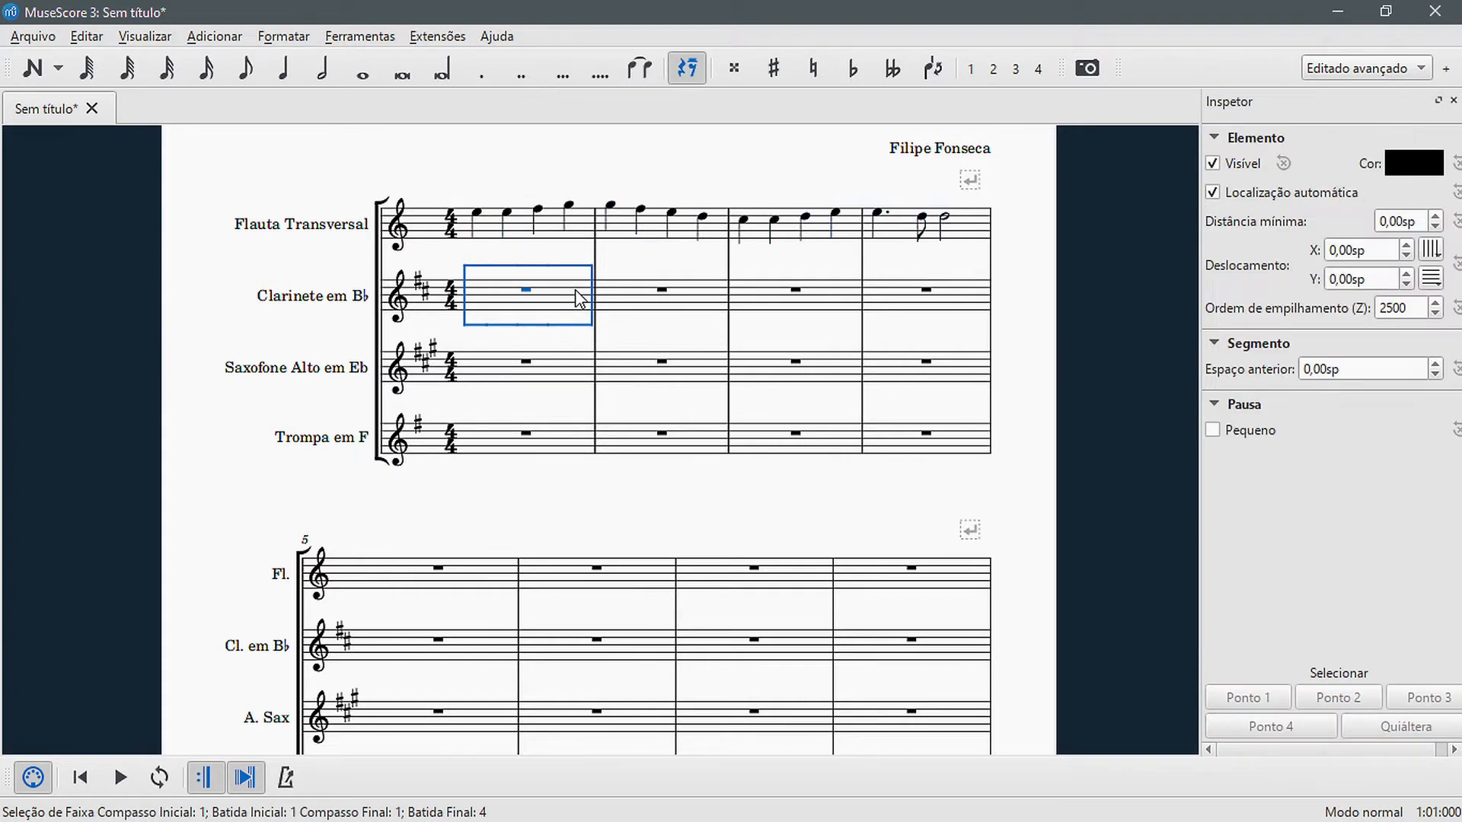
key(ctrl+v)
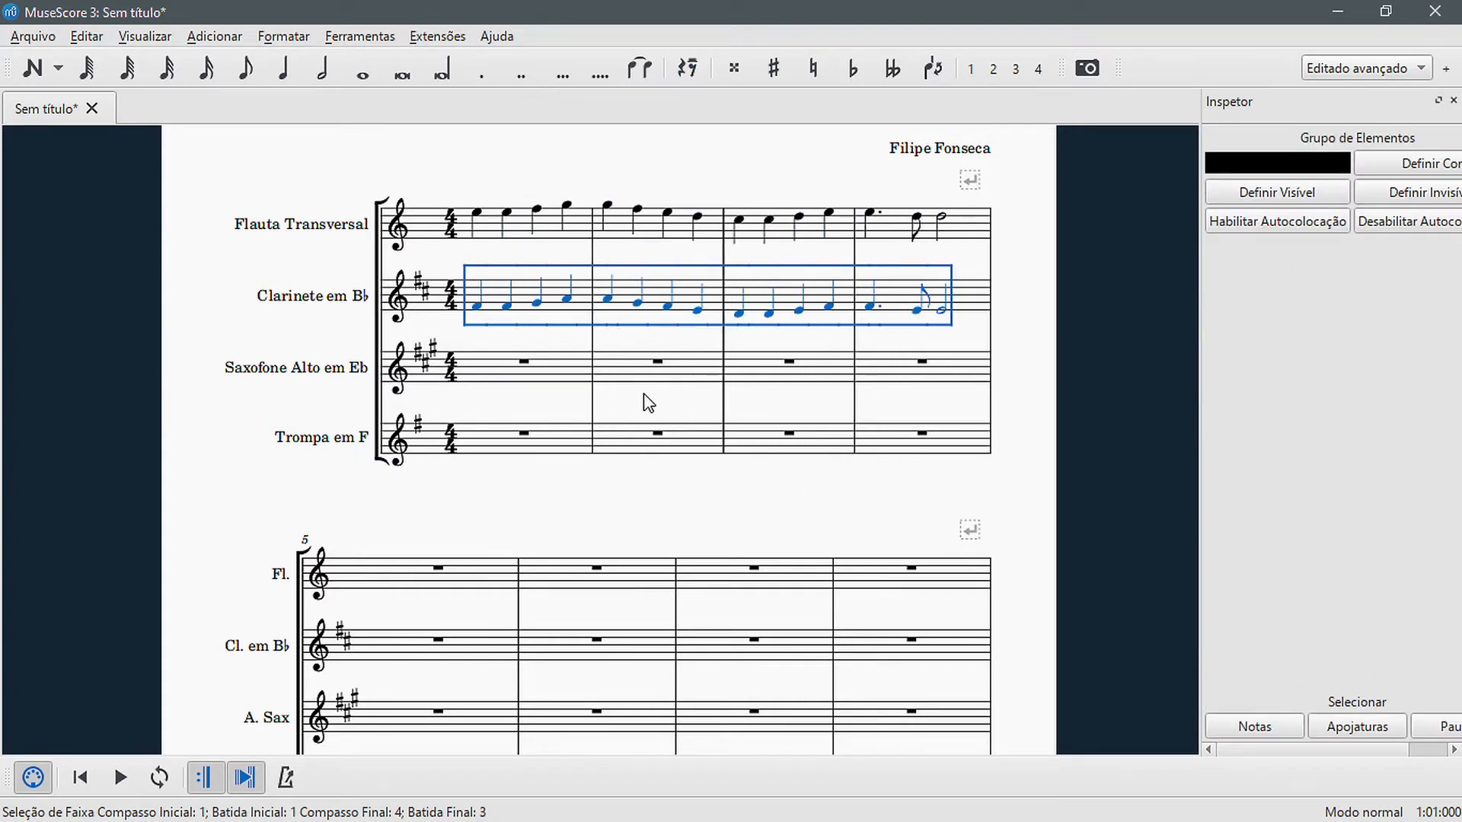
key(Escape)
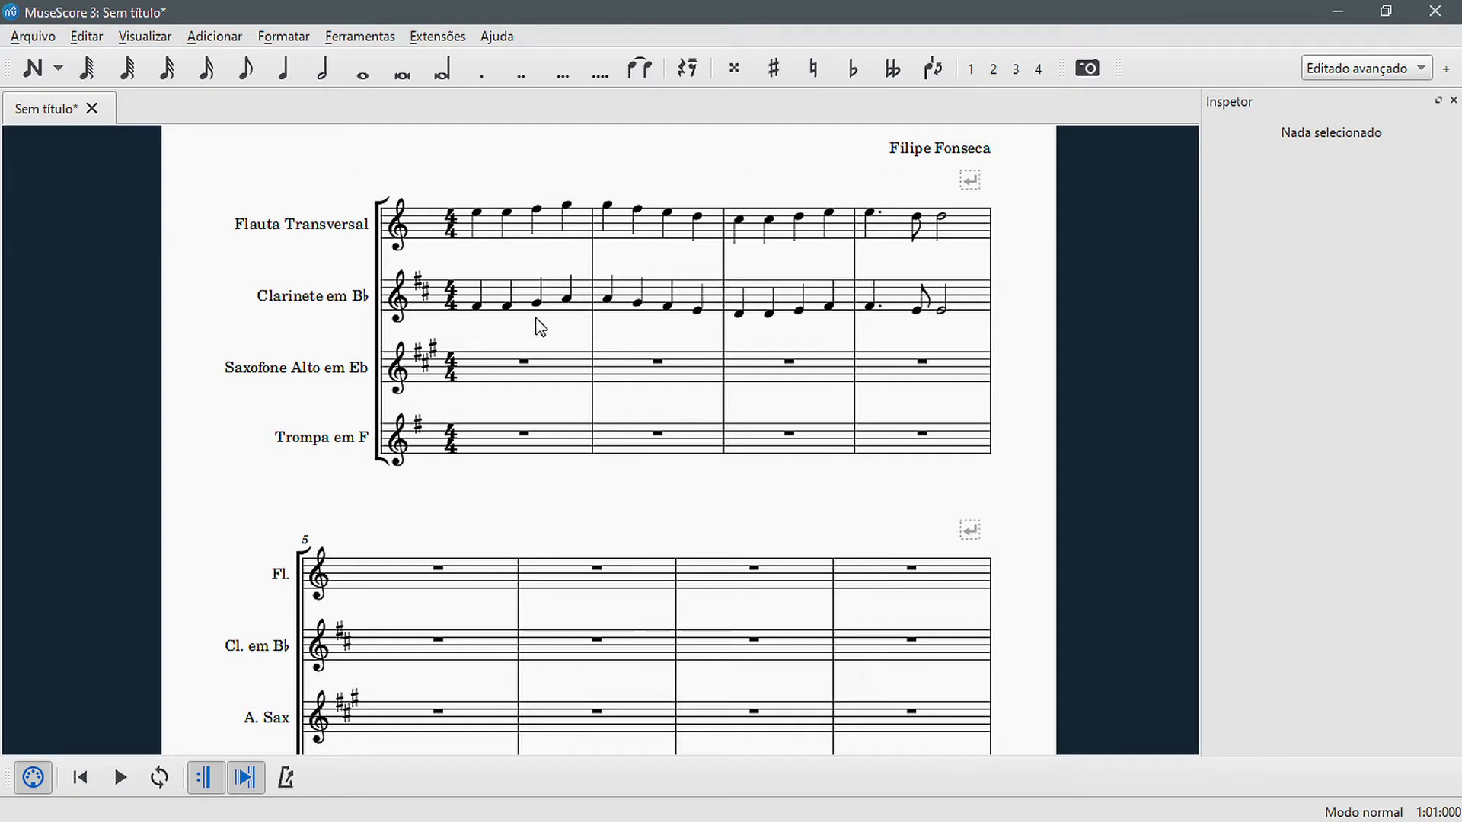
Delete the pasted melody from measures 1–4 of the B♭ clarinet staff
drag(492, 297, 977, 309)
key(Delete)
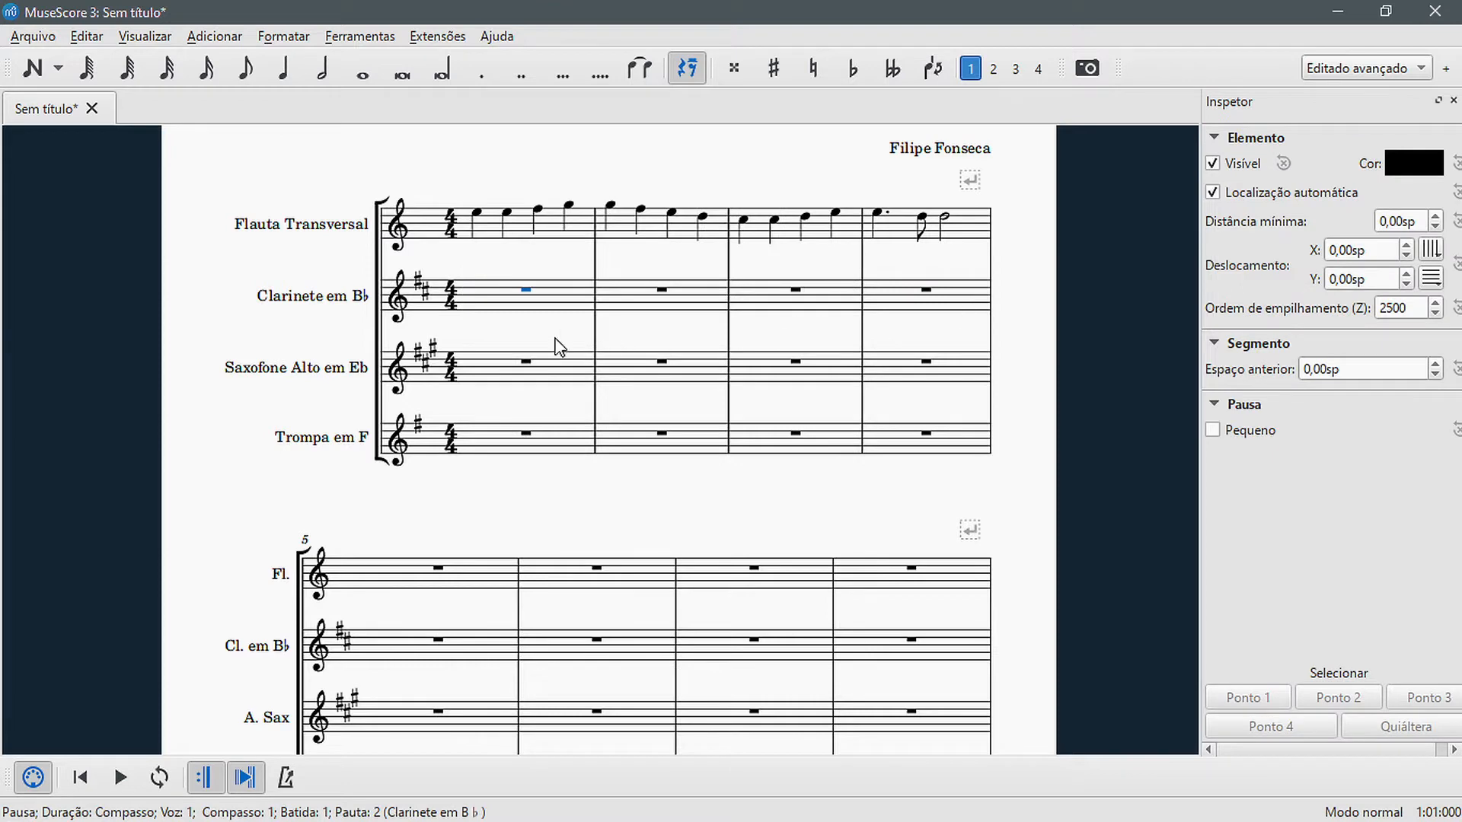
click(530, 333)
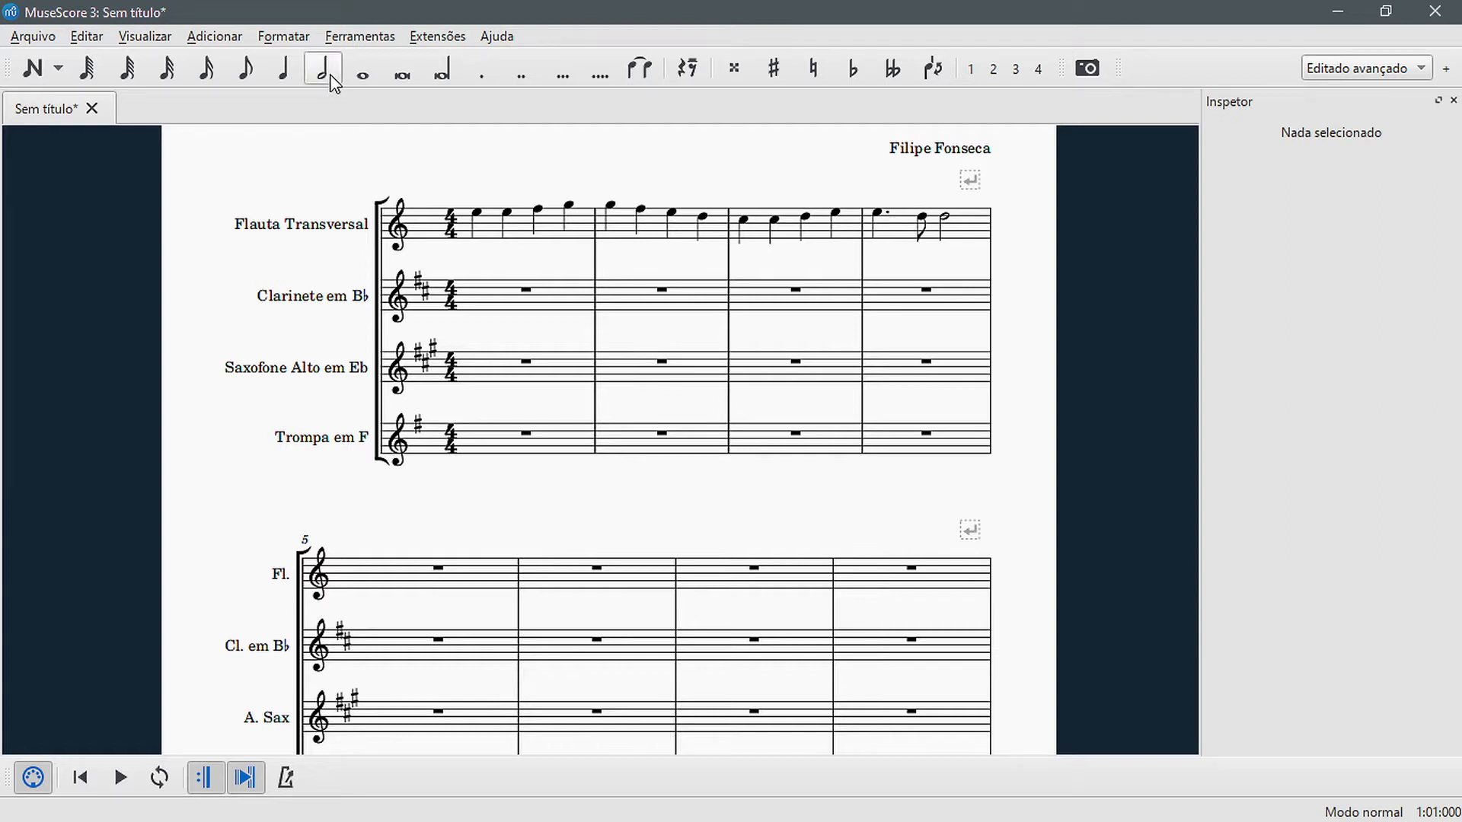
Turn on concert pitch display (Mostrar em tom de concerto) in the score style settings
click(274, 38)
click(285, 62)
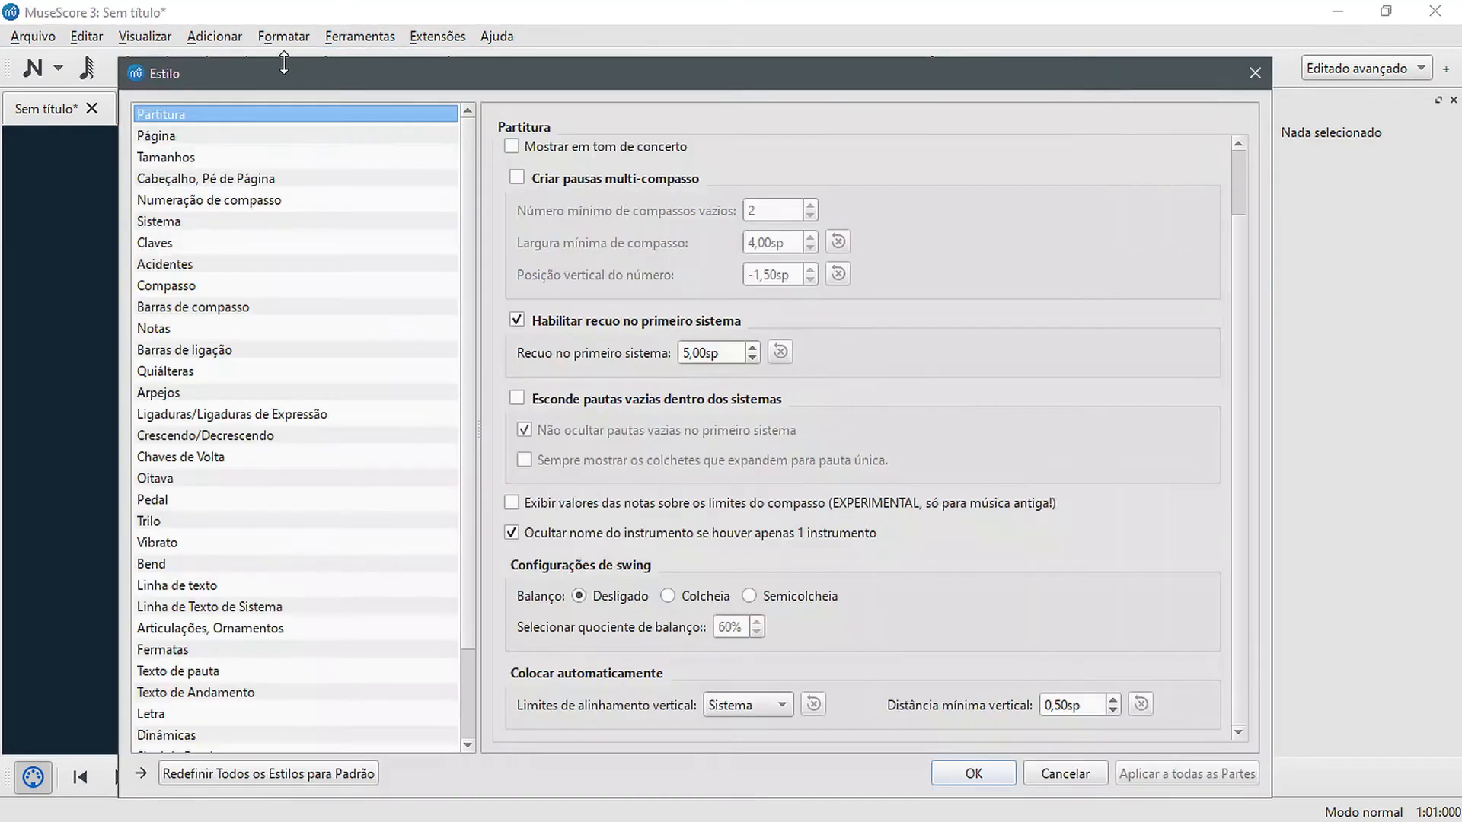
click(511, 149)
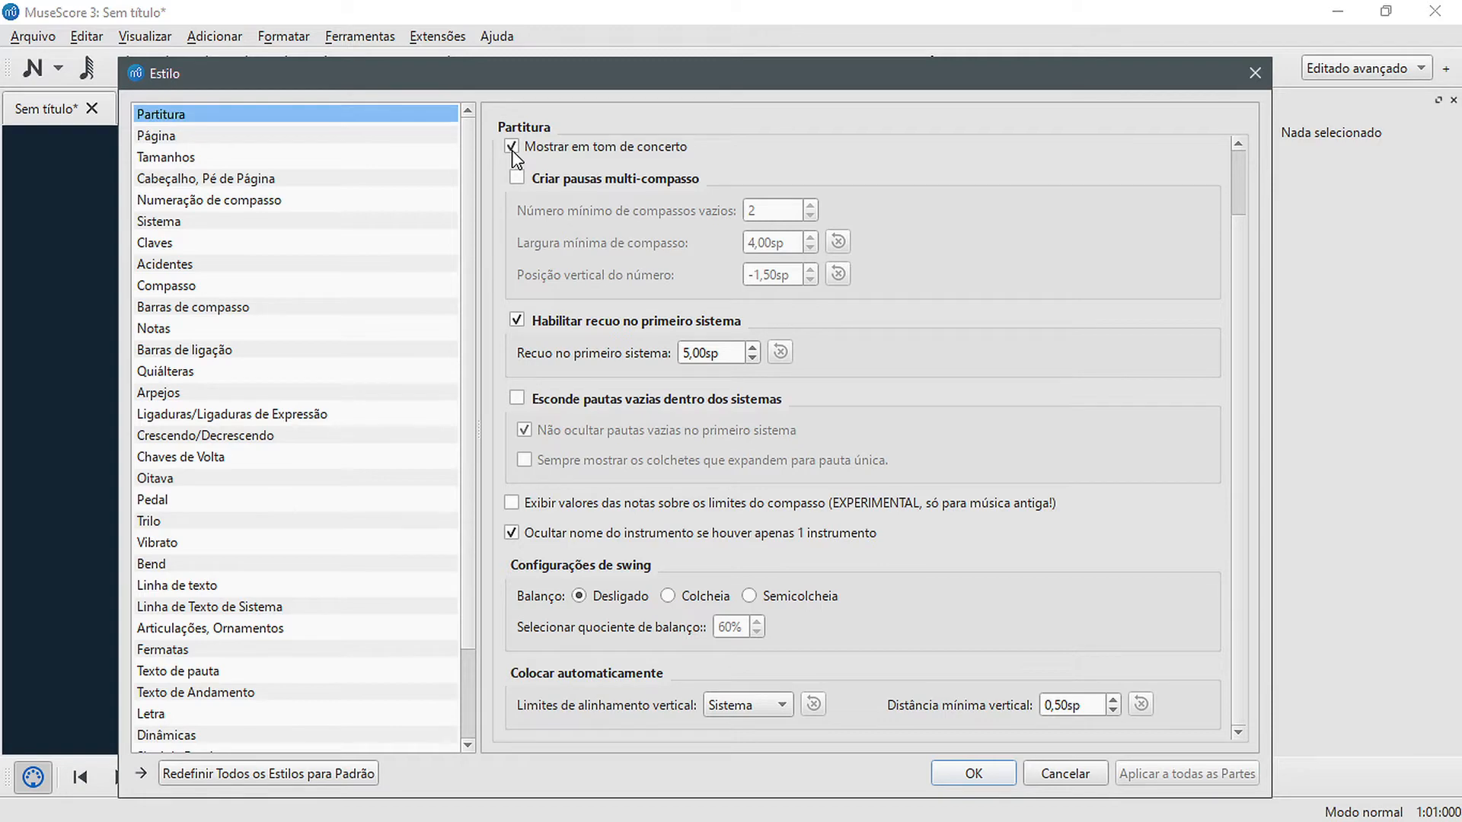
click(1006, 775)
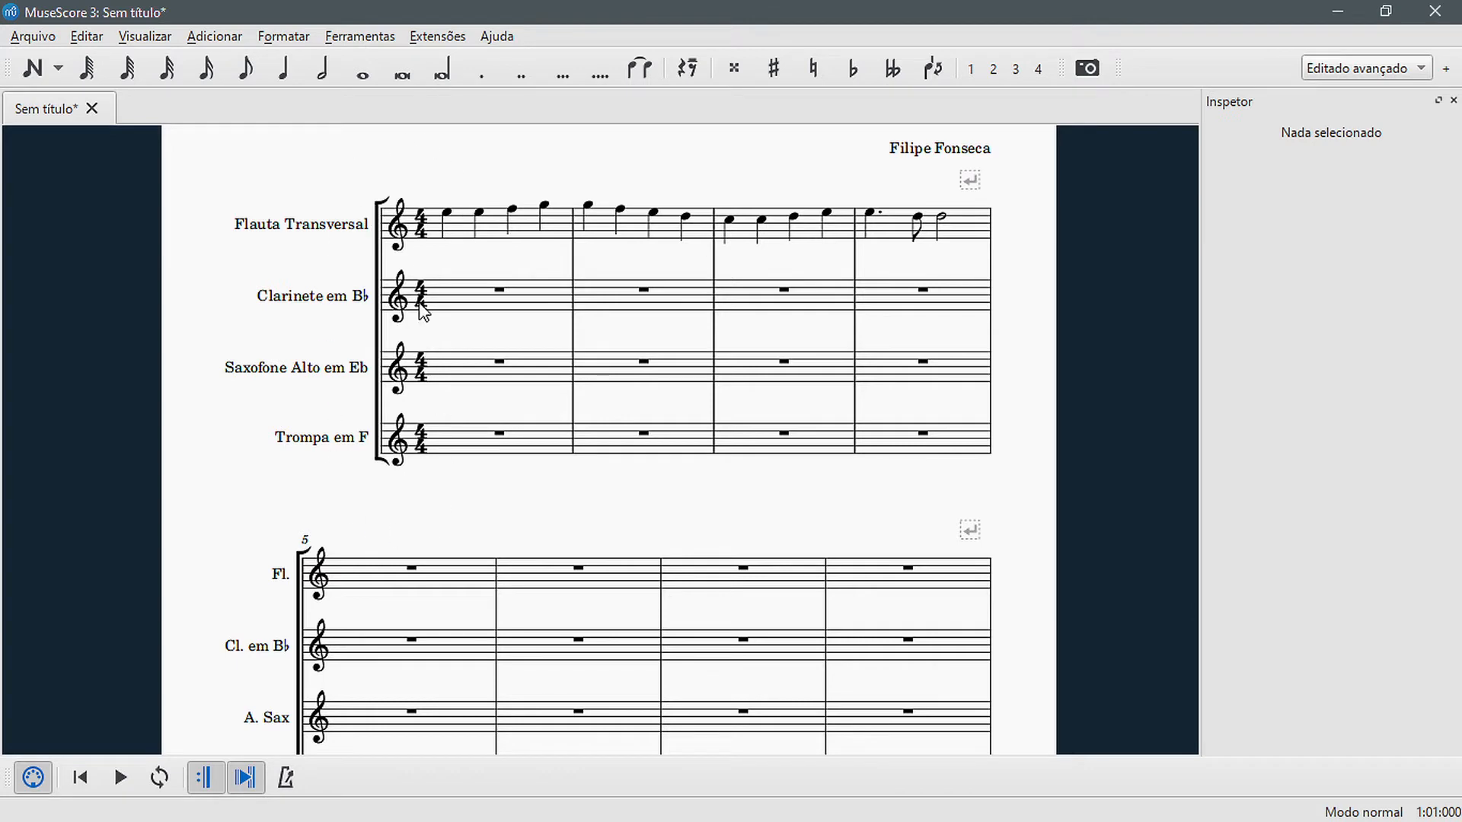
Enter the quarter notes E, E, F, G, G, F, E, D in measures 1–2 of the clarinet staff
click(530, 302)
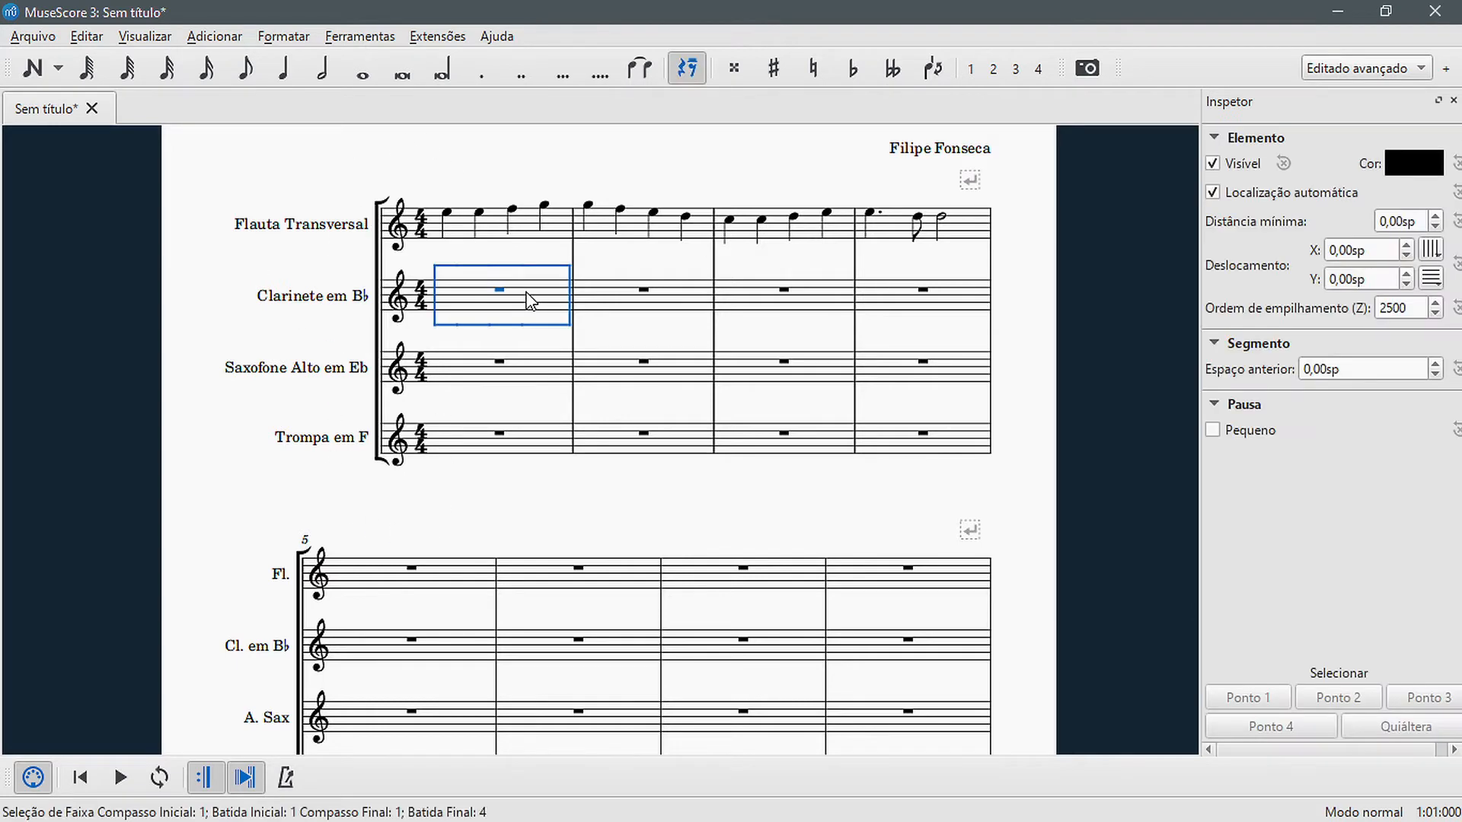
key(n)
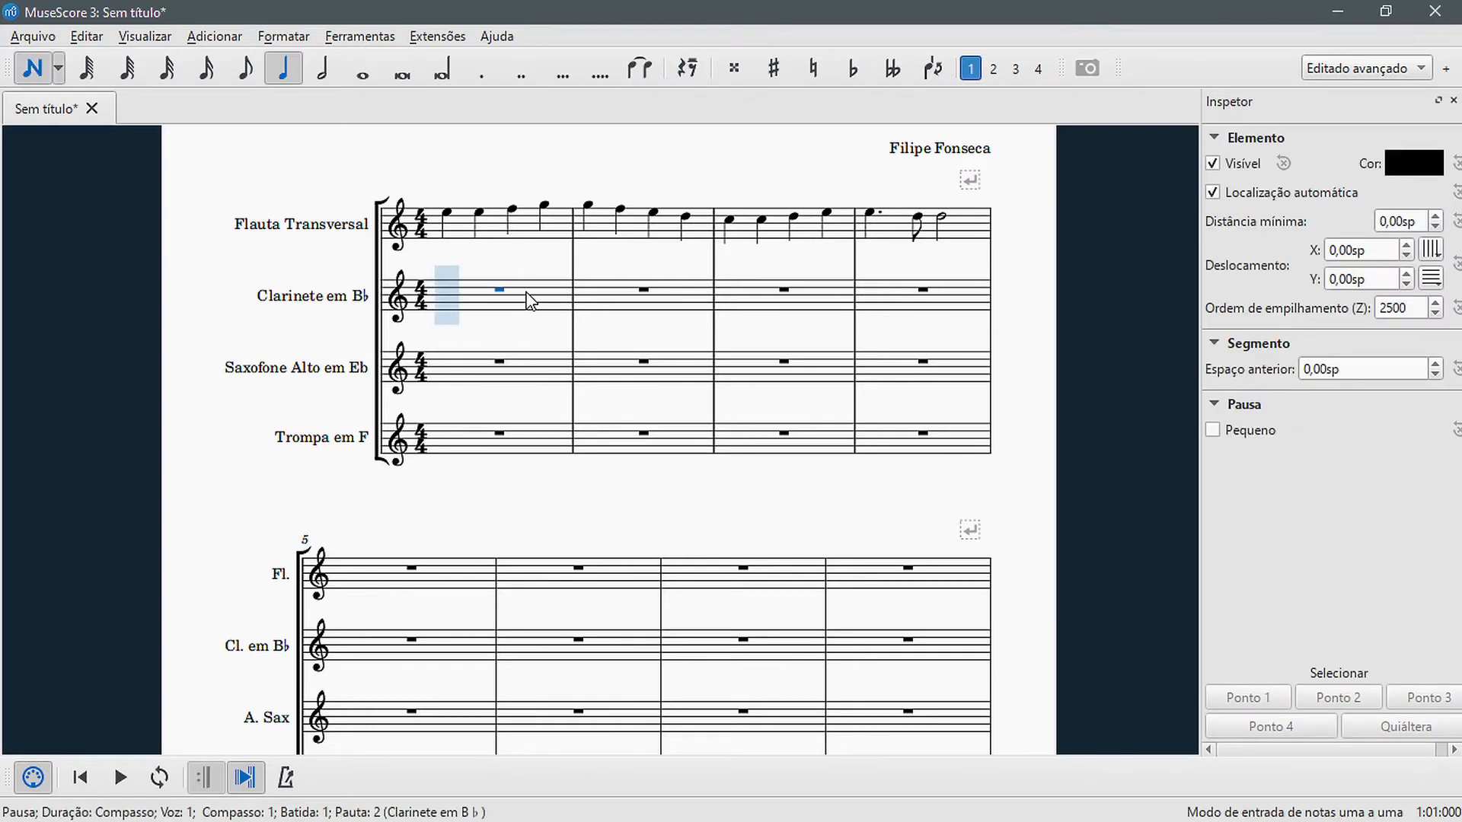
key(e)
key(e)
key(f)
key(g)
key(g)
key(f)
key(e)
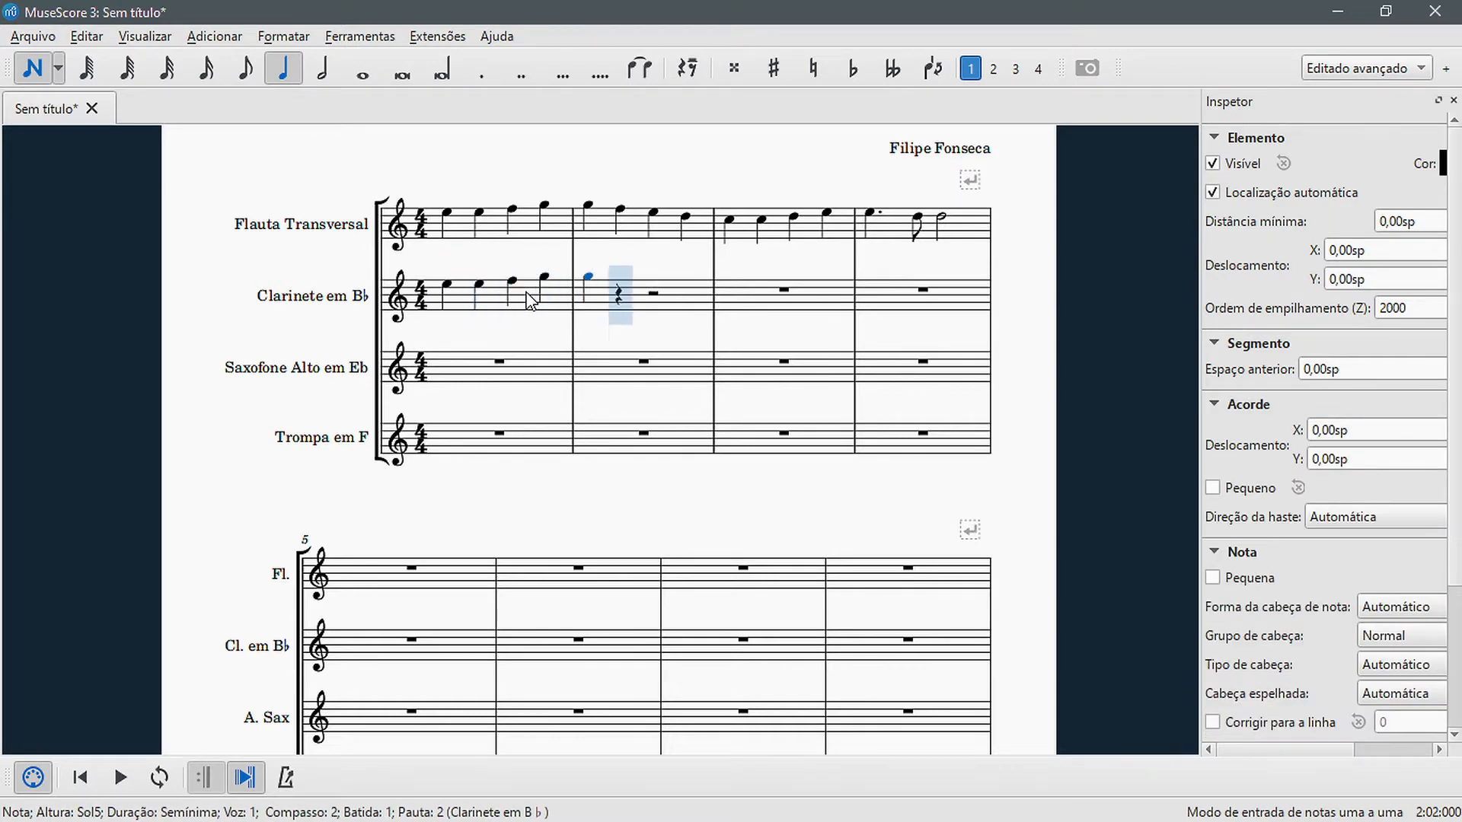
key(d)
key(Escape)
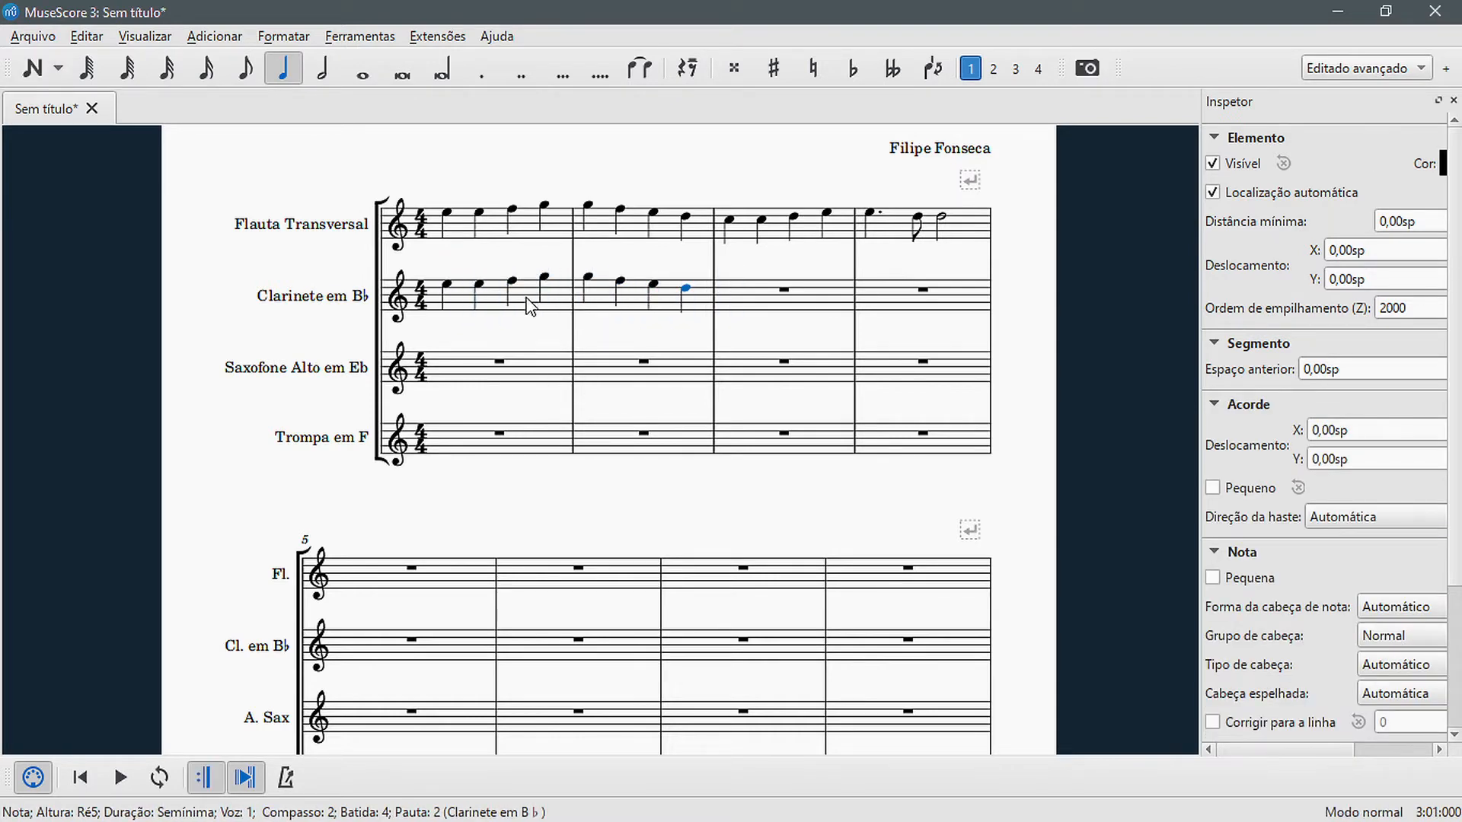
Lower the clarinet notes in measures 1–2 by one octave
click(647, 303)
click(576, 295)
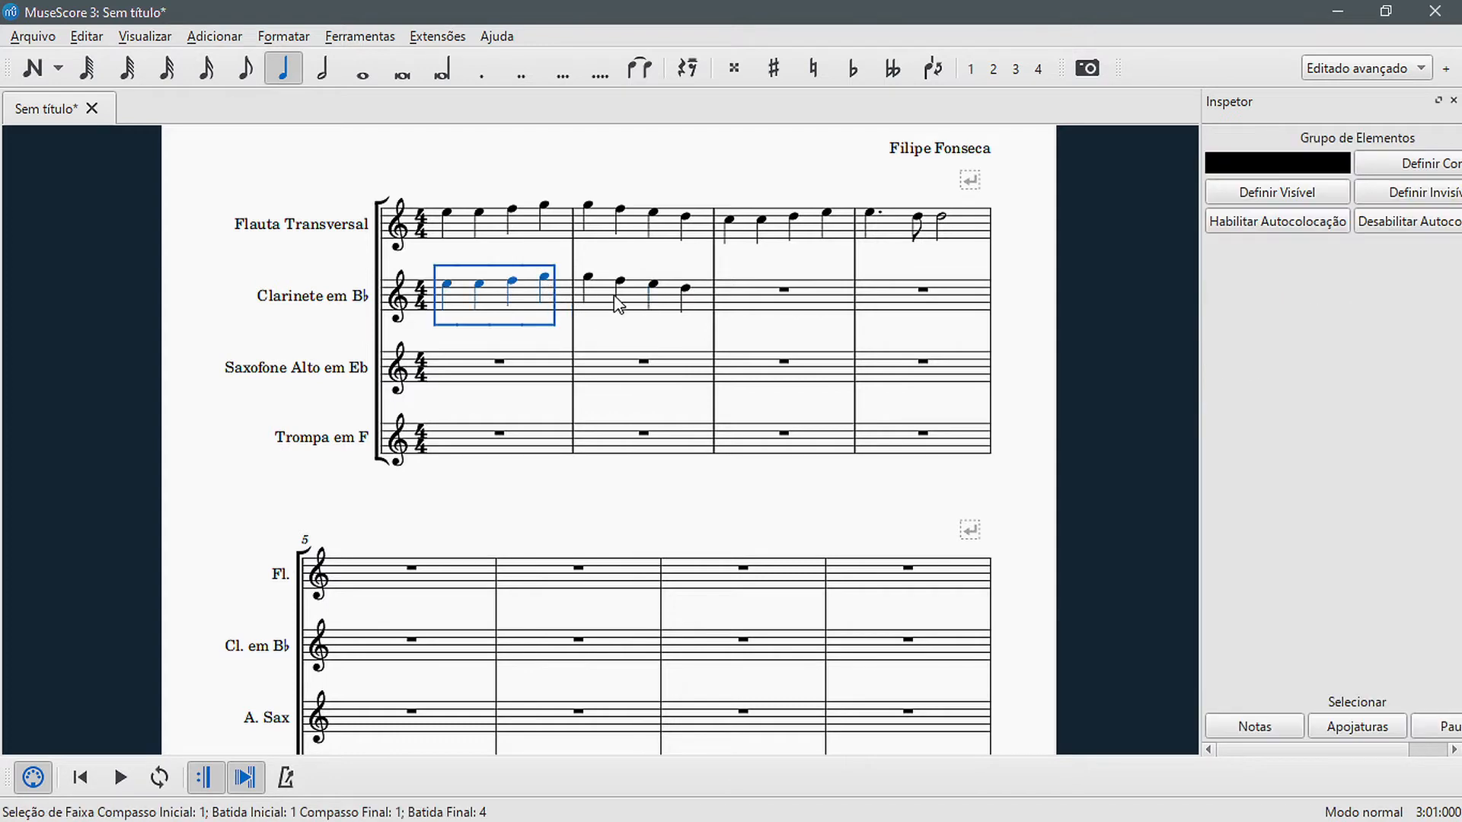
click(617, 301)
click(628, 308)
shift+click(561, 310)
key(ctrl+Down)
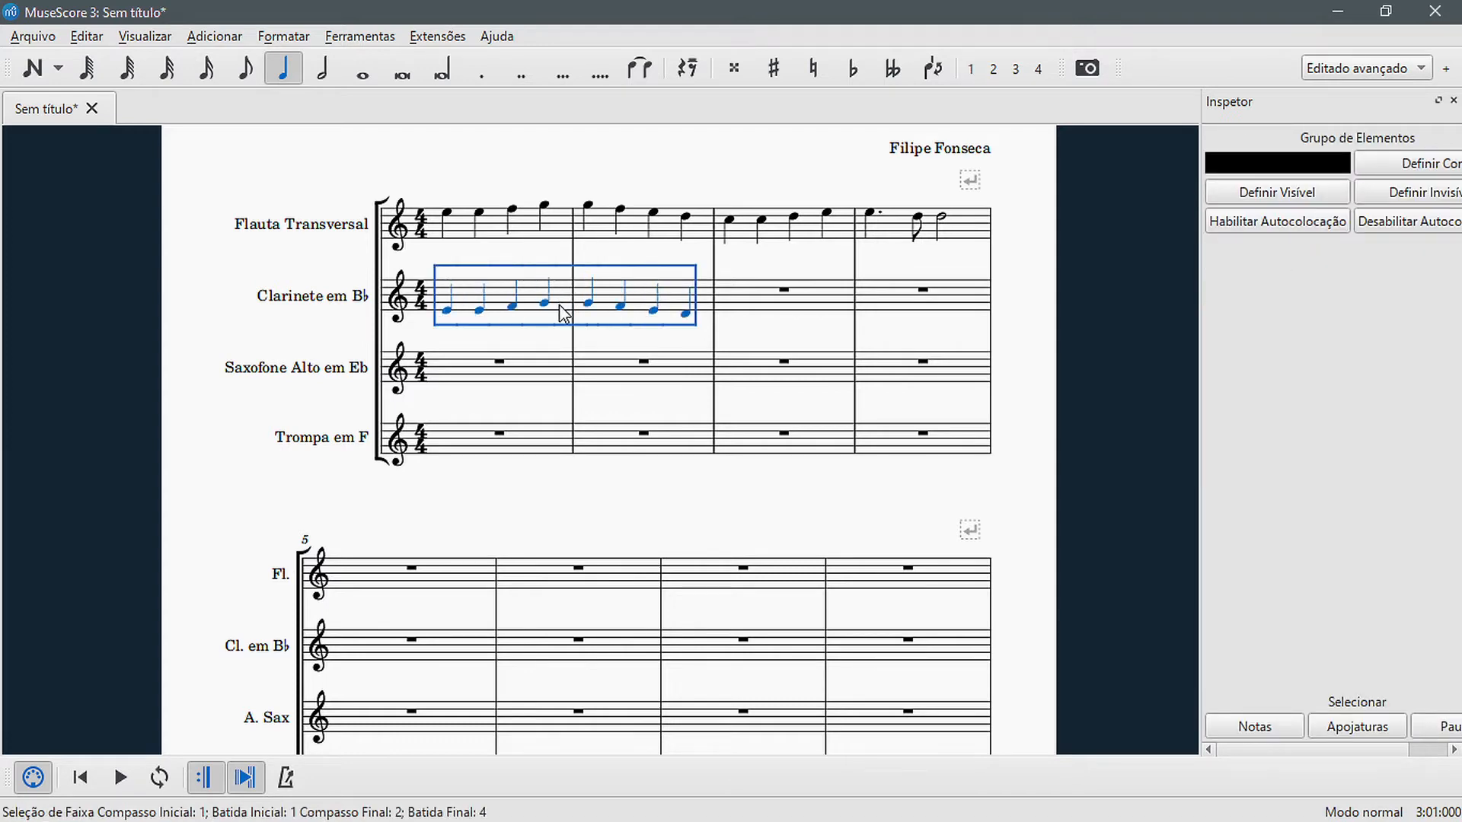
key(Escape)
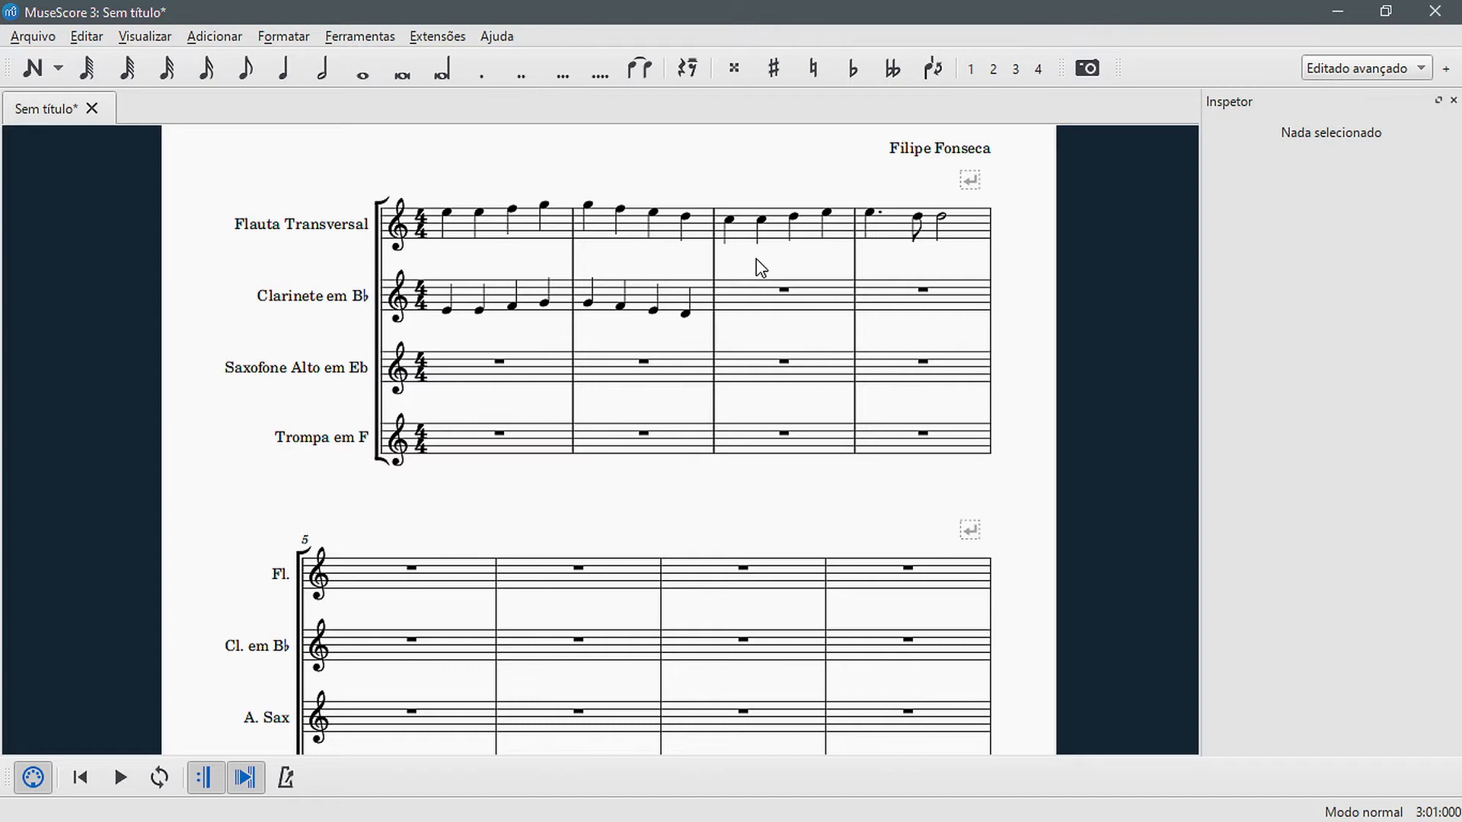
Turn off concert pitch display (Mostrar em tom de concerto) in the score style settings
click(286, 36)
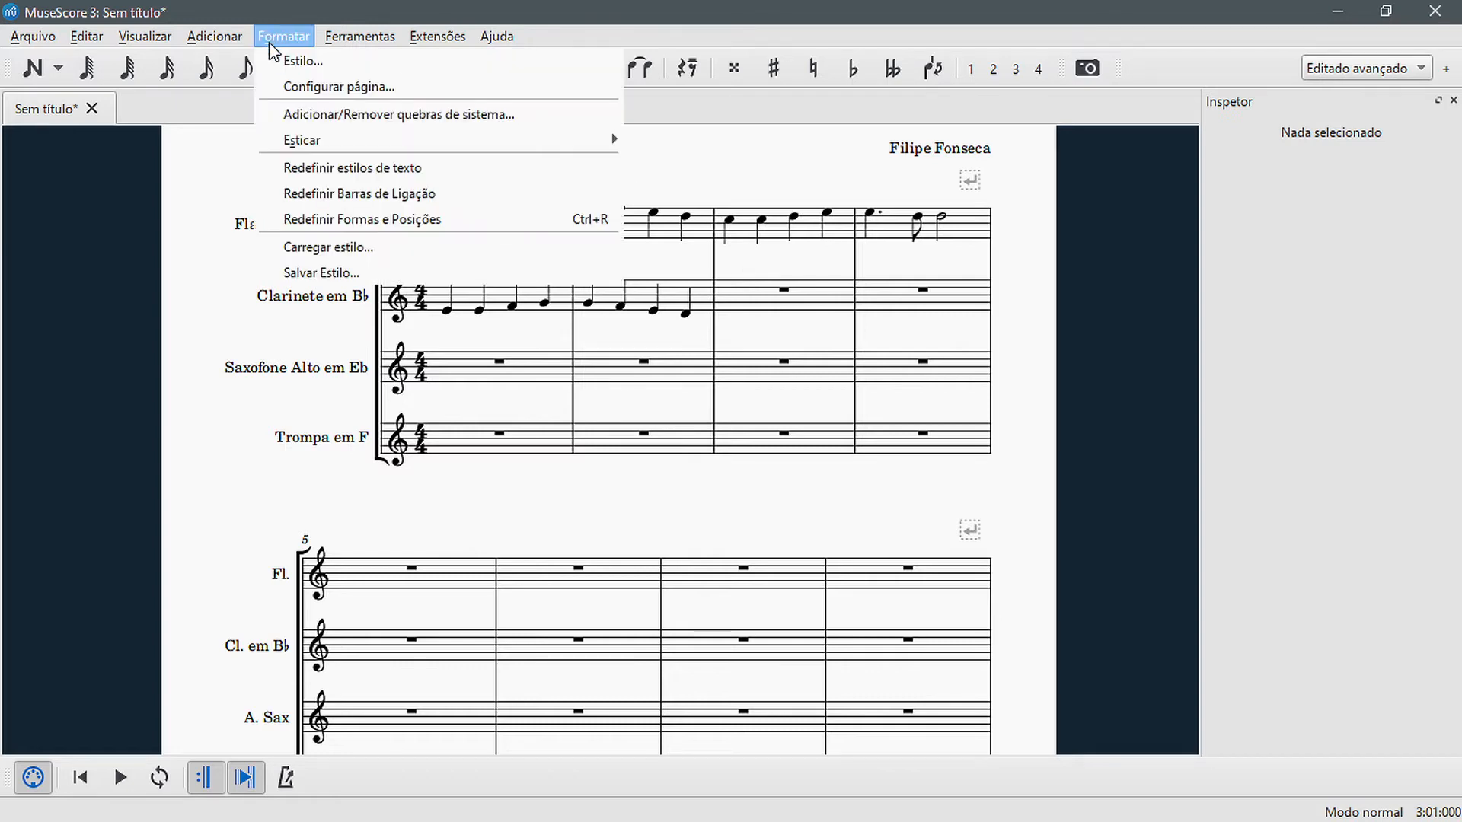
click(275, 56)
click(564, 148)
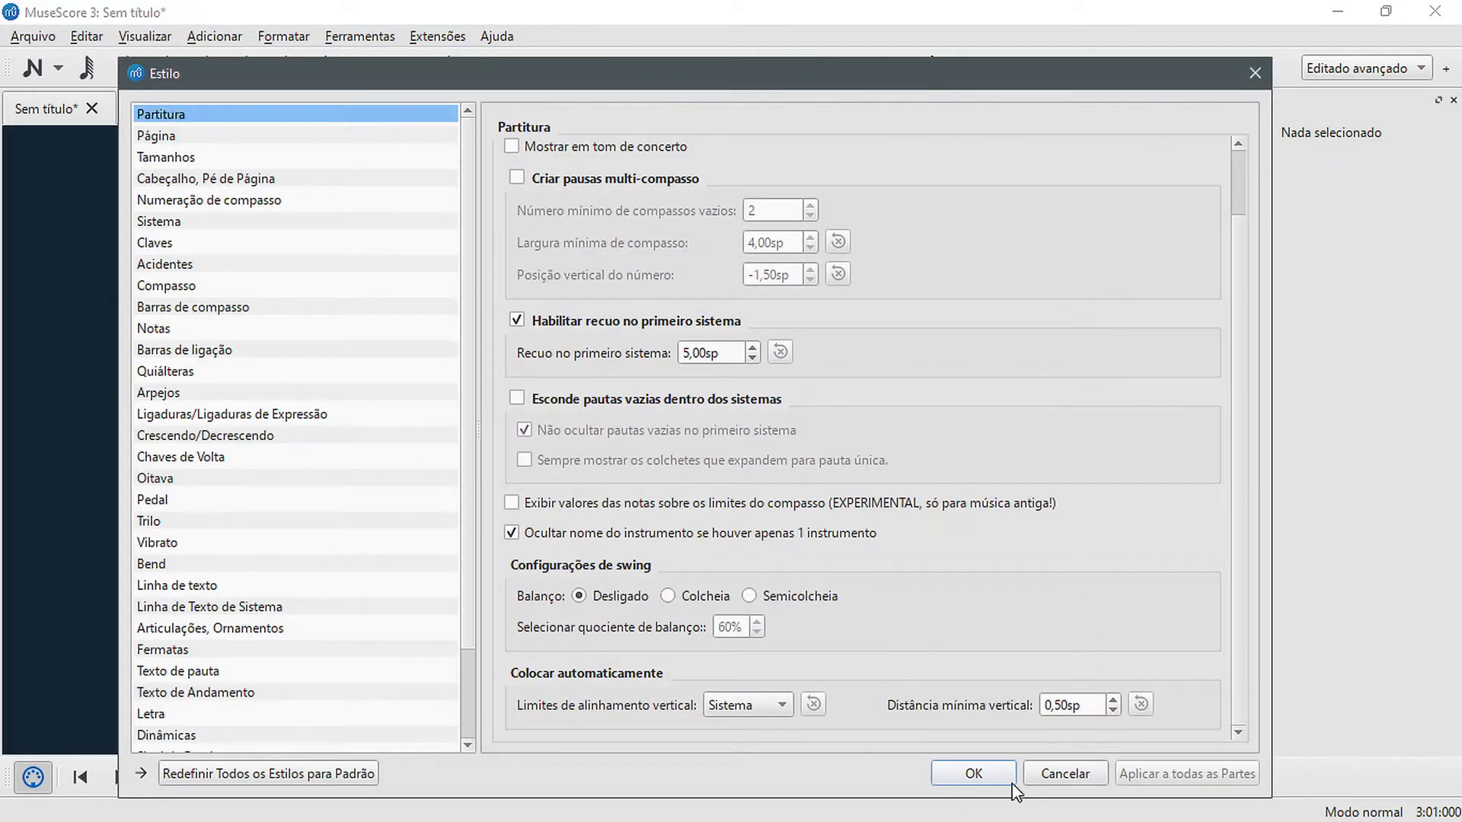
click(982, 773)
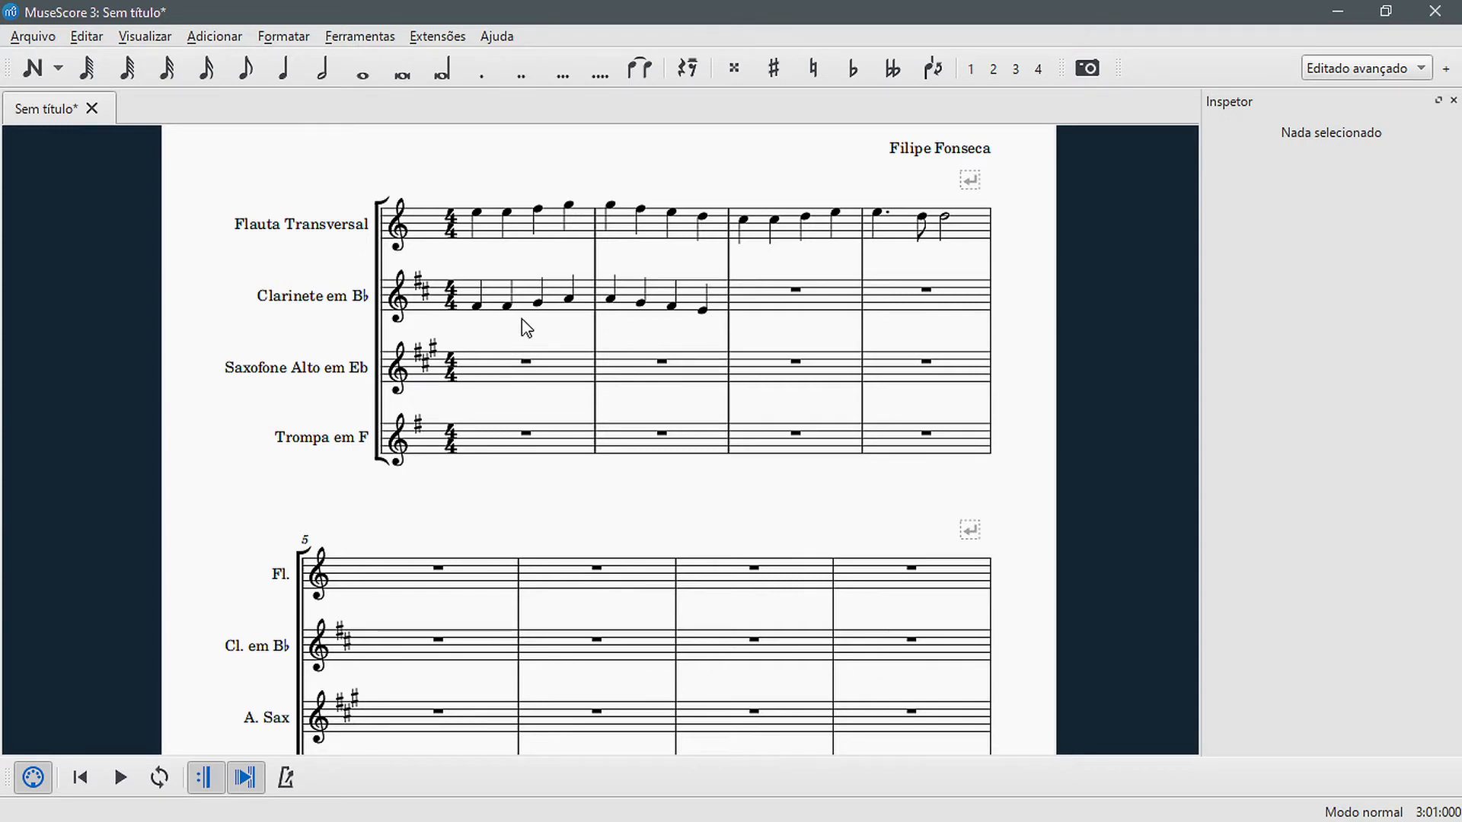
Delete the clarinet notes in measures 1–2
click(554, 308)
shift+click(720, 297)
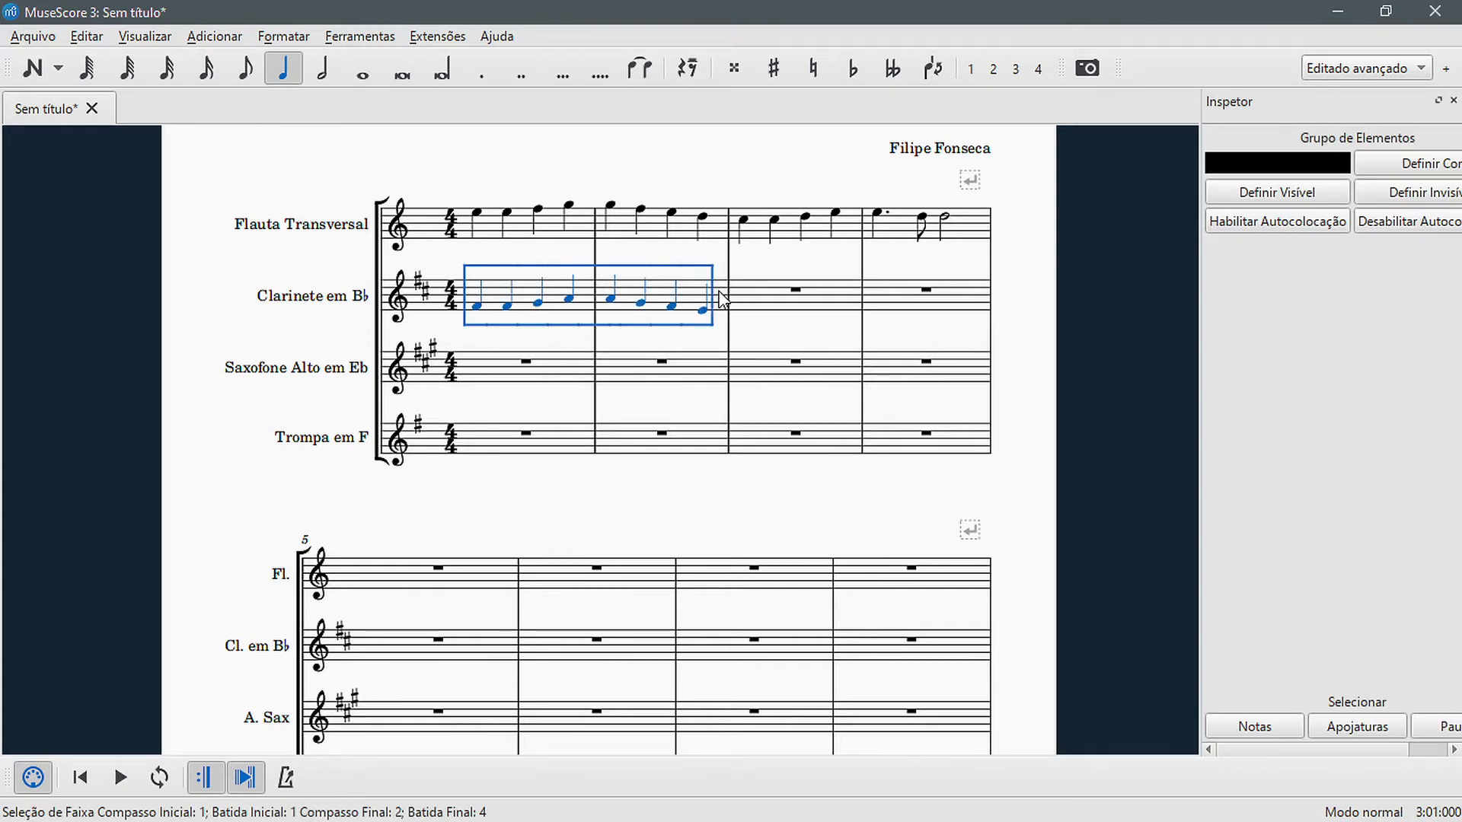
key(Delete)
key(Escape)
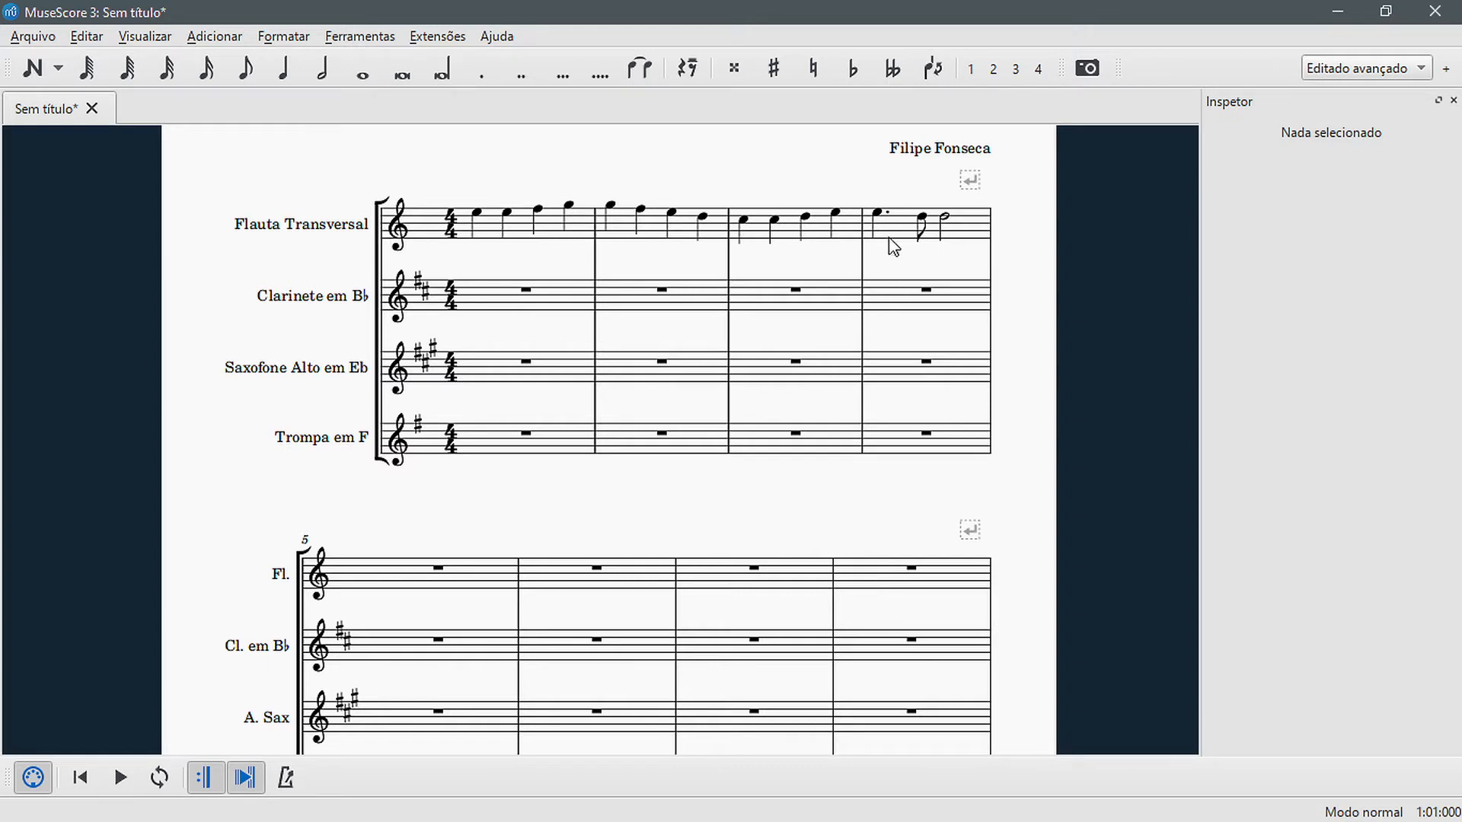
click(775, 221)
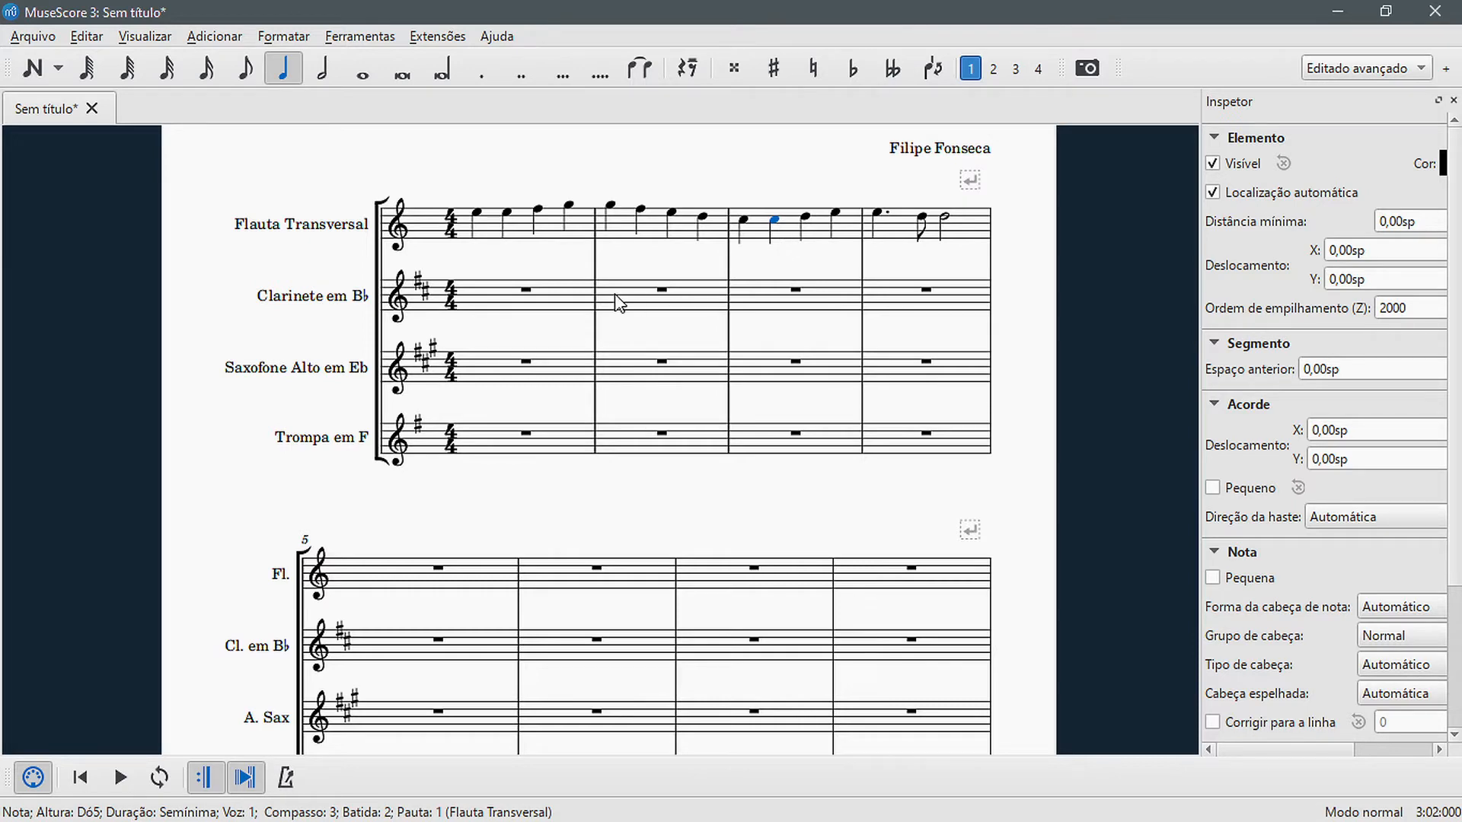
Enter a whole-note C in clarinet measure 1 and lower it by a semitone to C natural
click(518, 293)
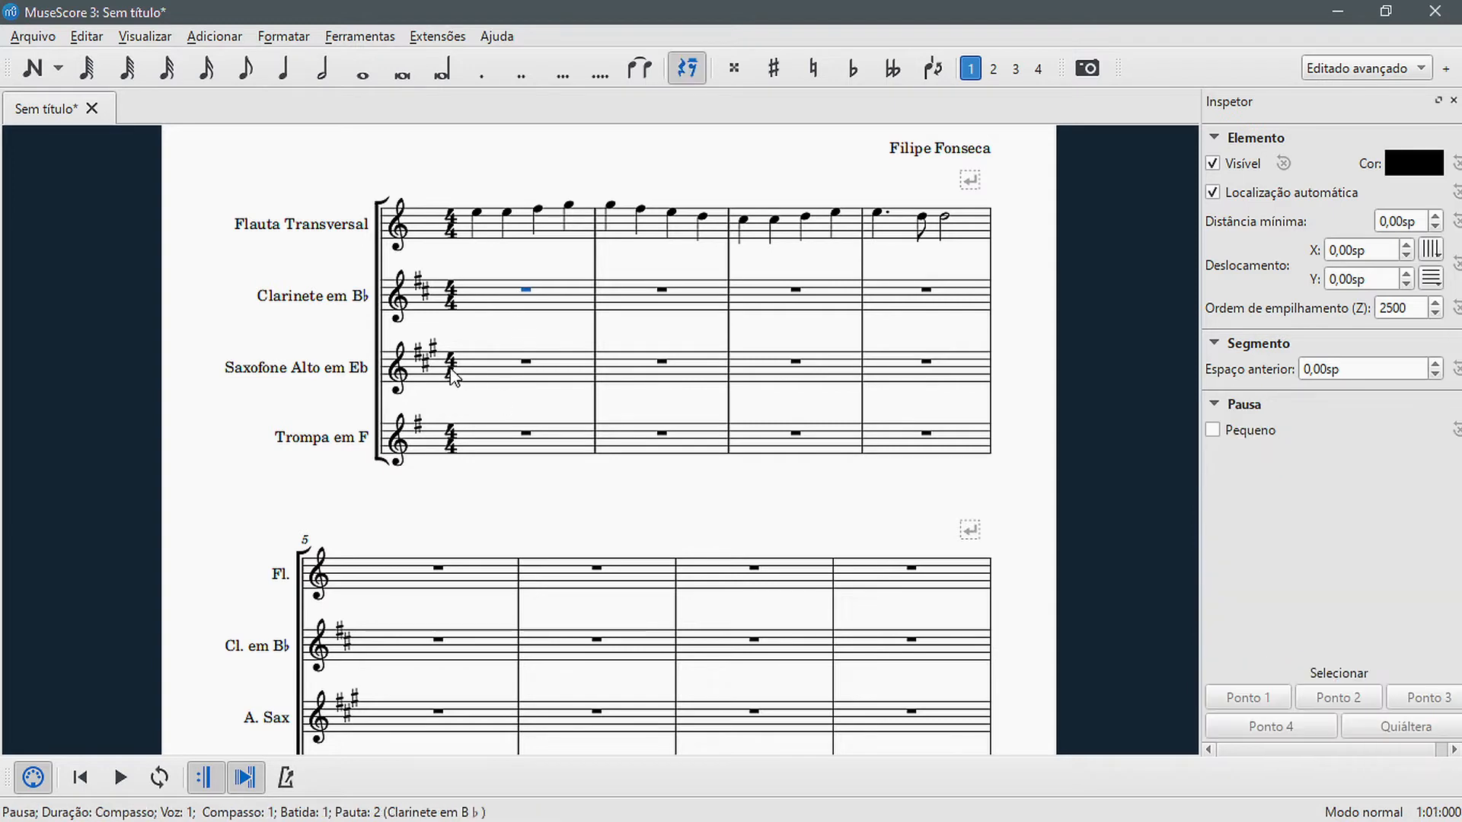
key(n)
key(7)
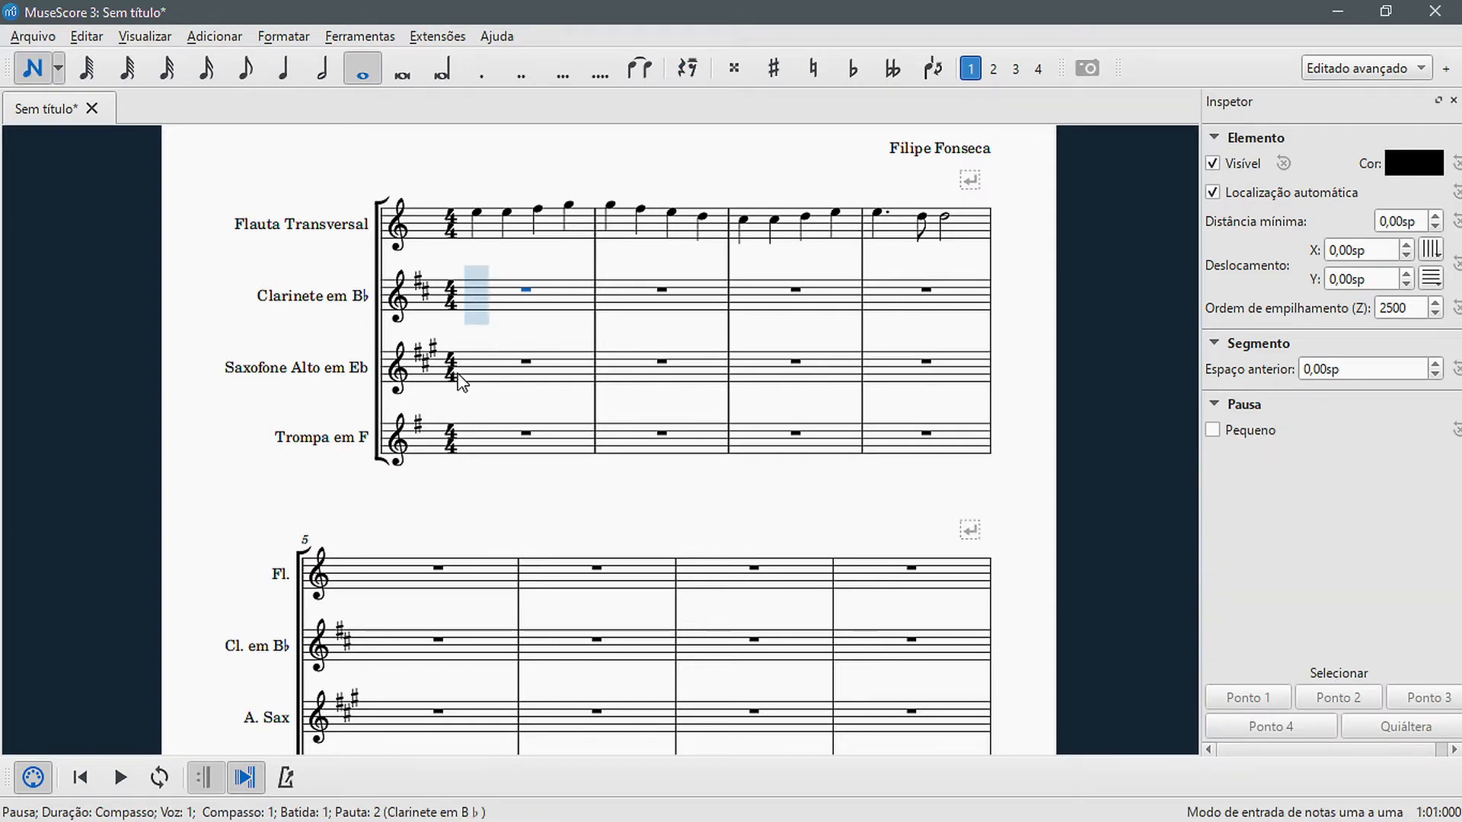
key(c)
key(Escape)
key(shift+Down)
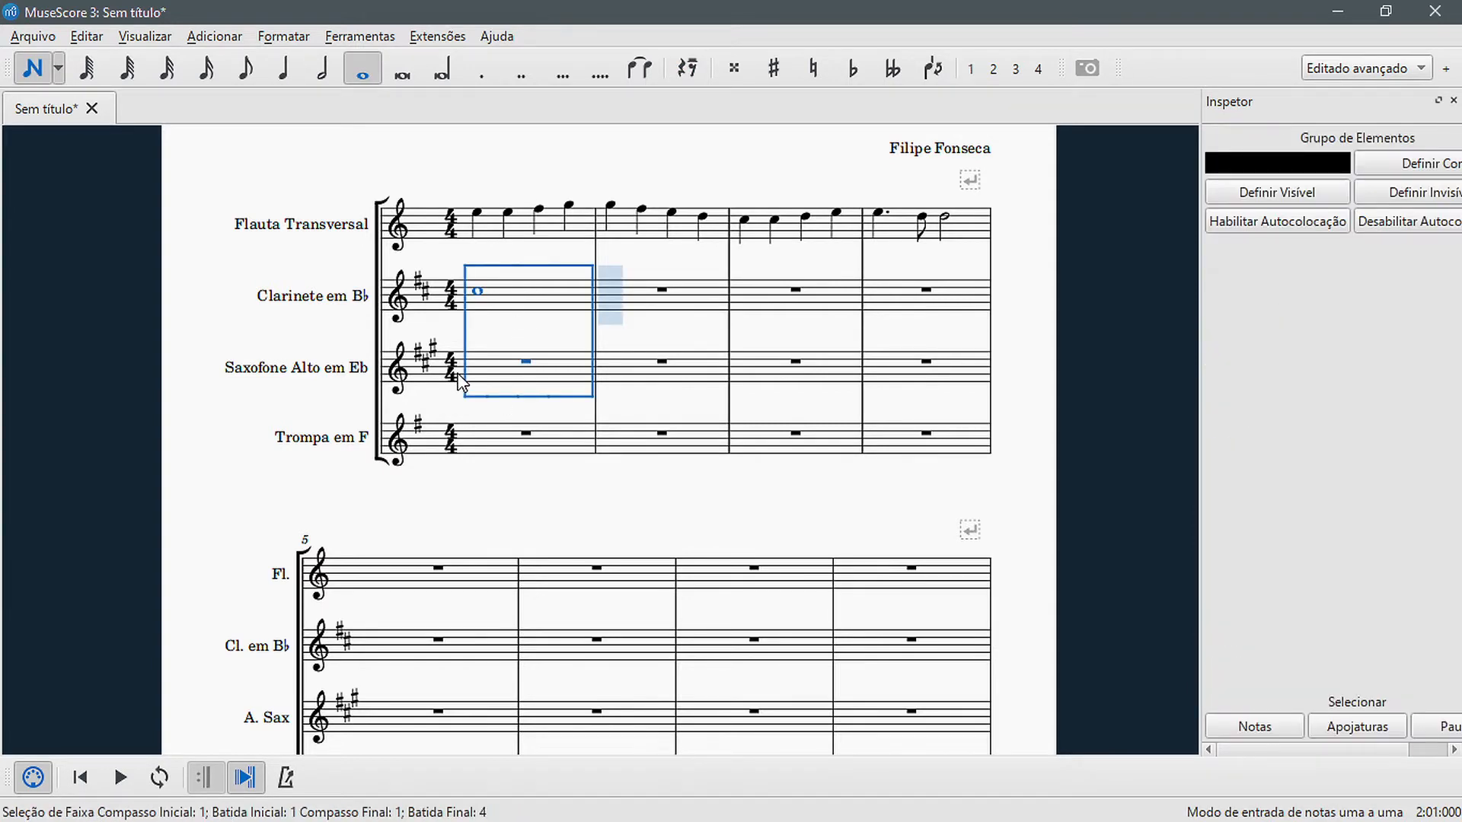
key(Down)
key(Escape)
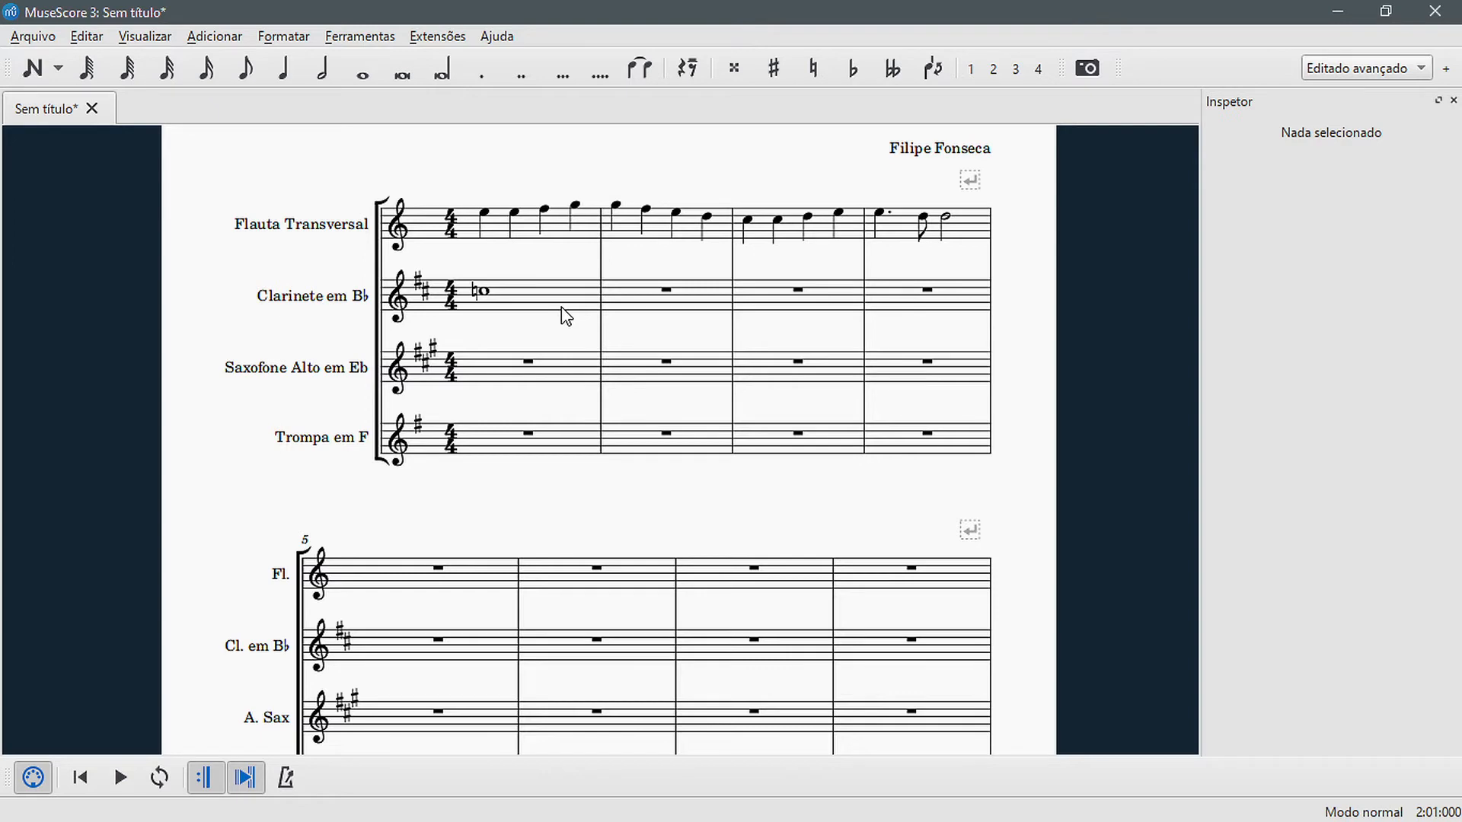
Enter a B in clarinet measure 2, lower it by a semitone to B♭, and make it a whole note
click(636, 297)
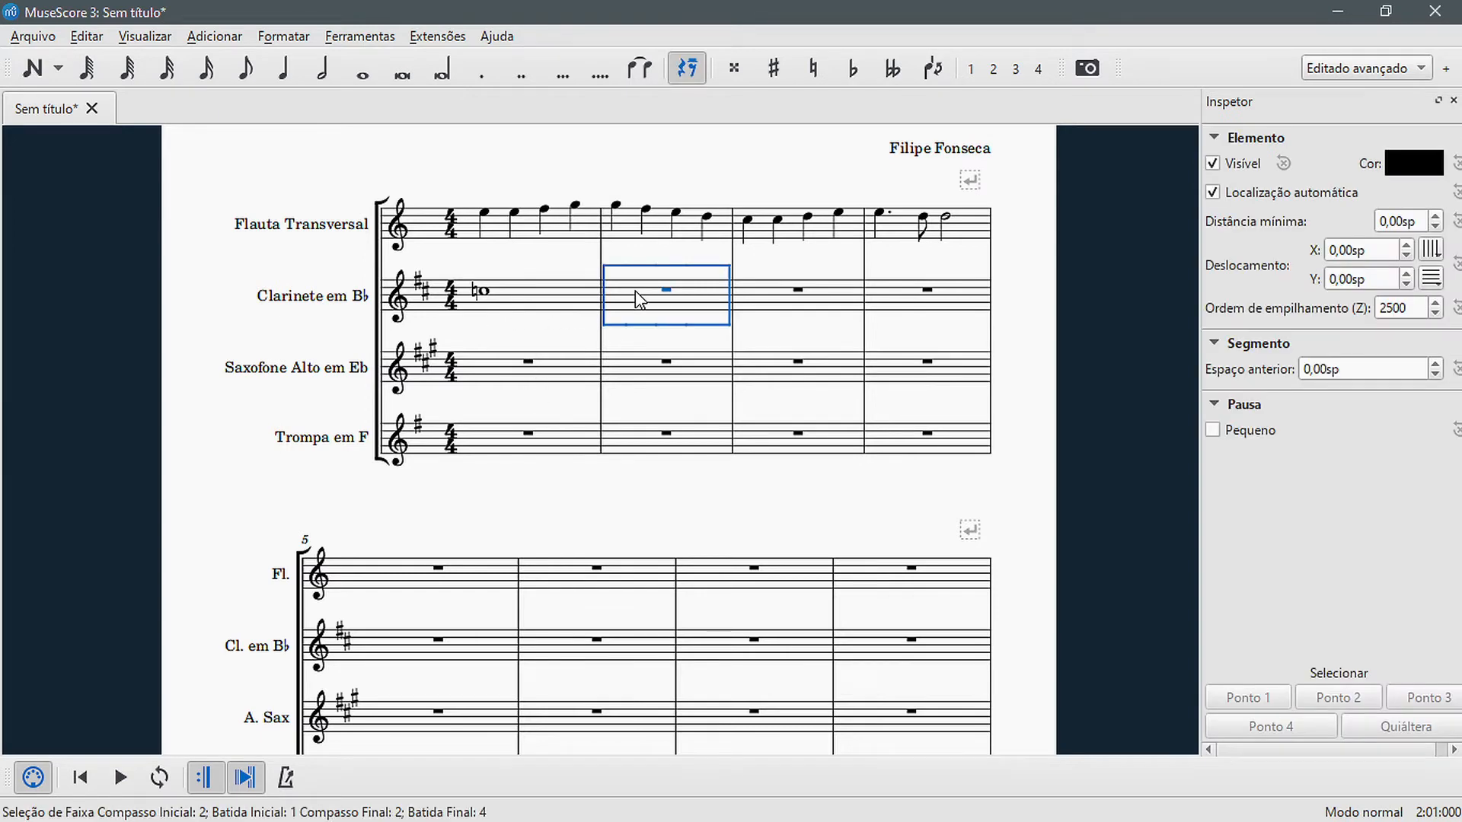
key(n)
key(b)
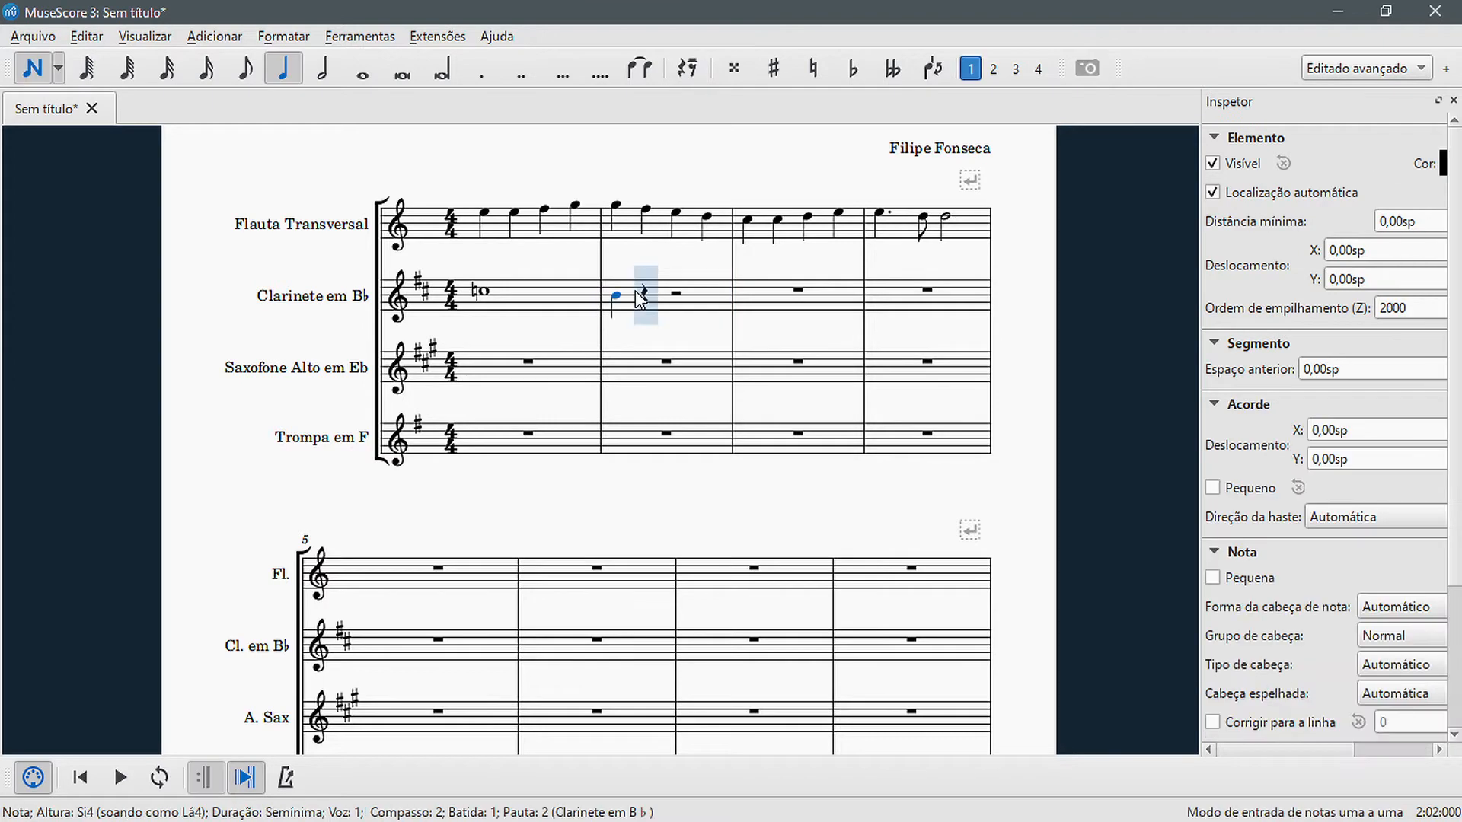
key(Down)
key(Escape)
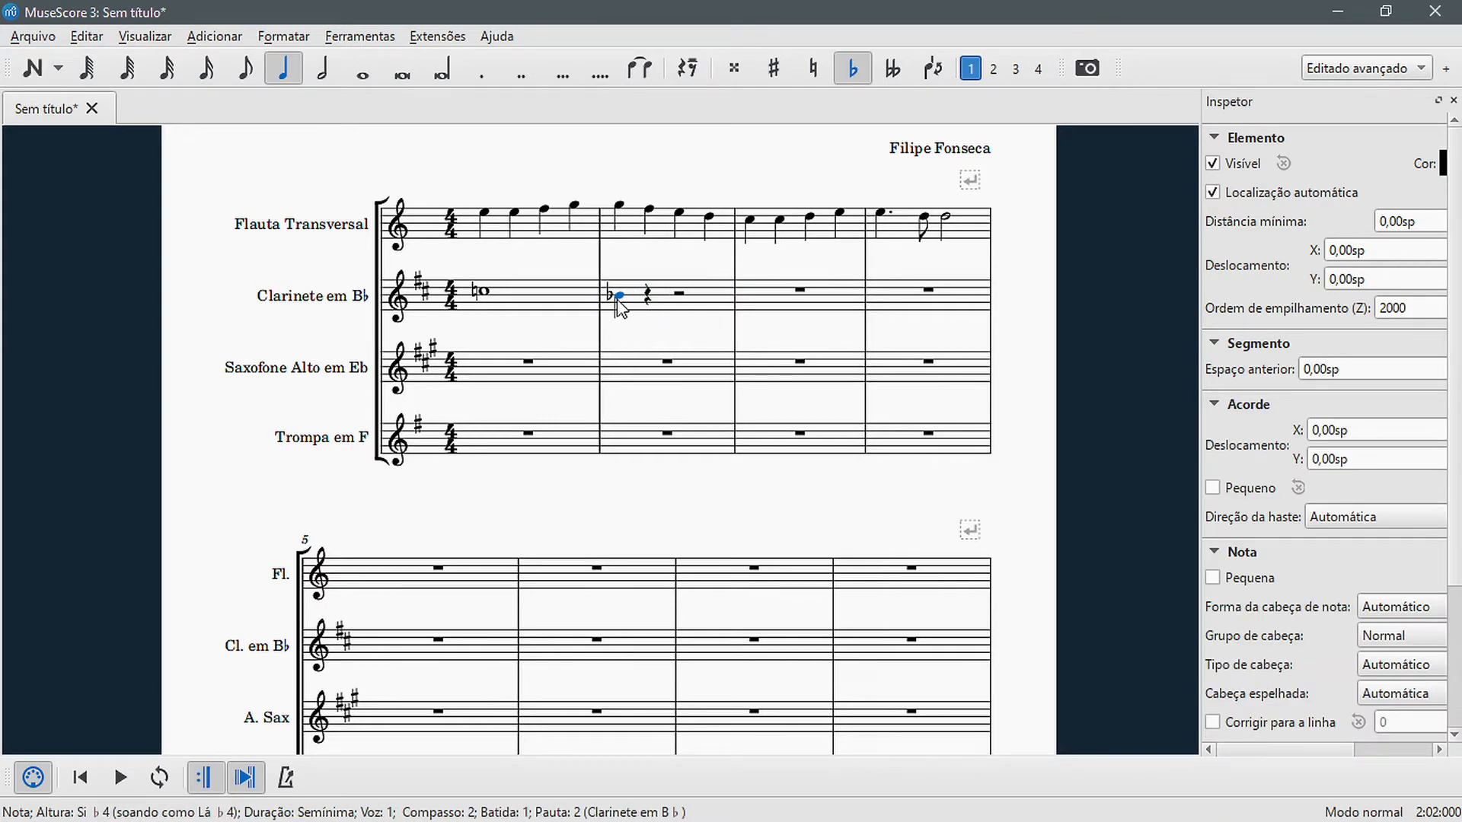
key(7)
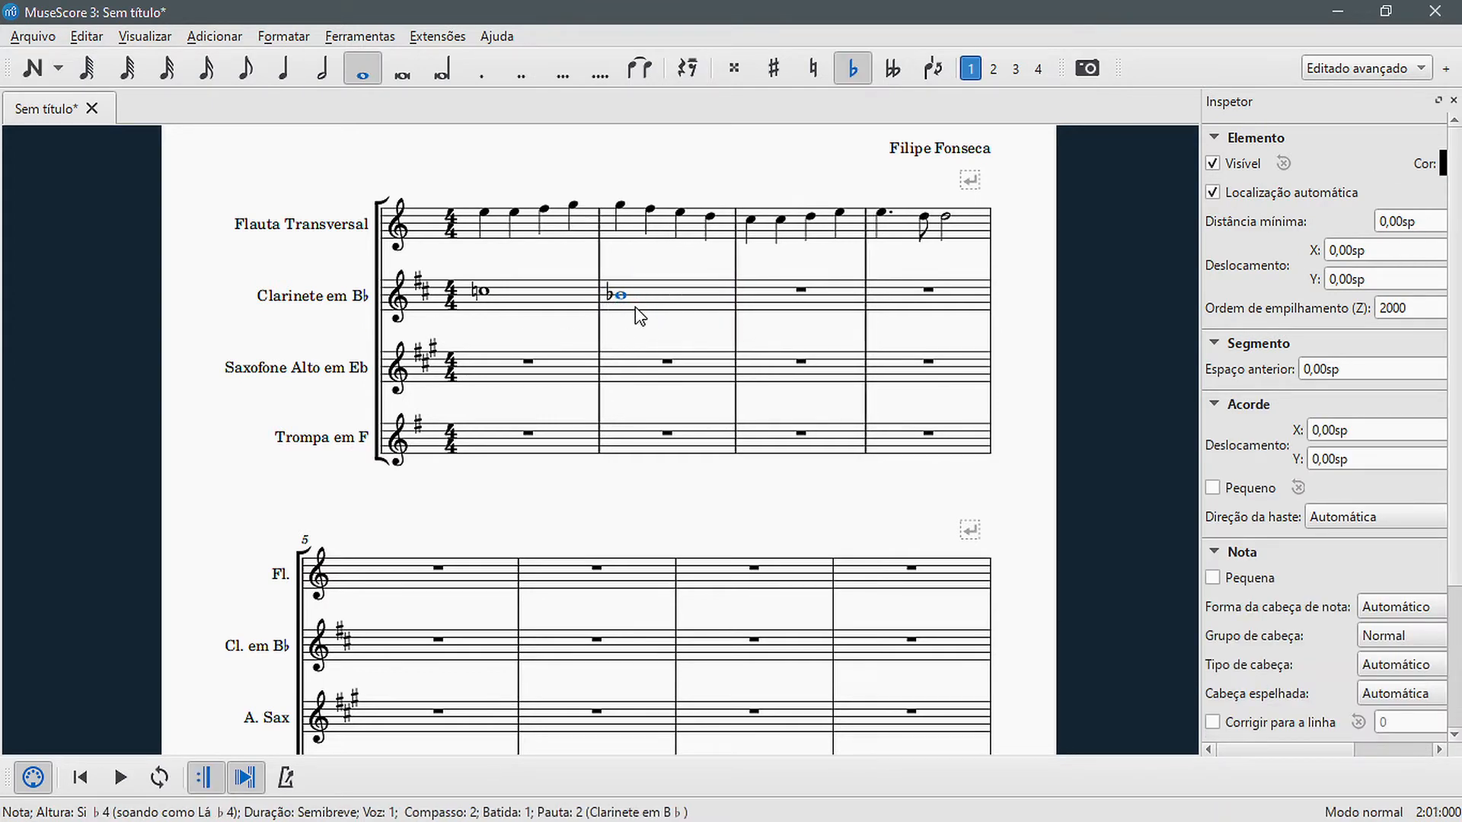
click(498, 320)
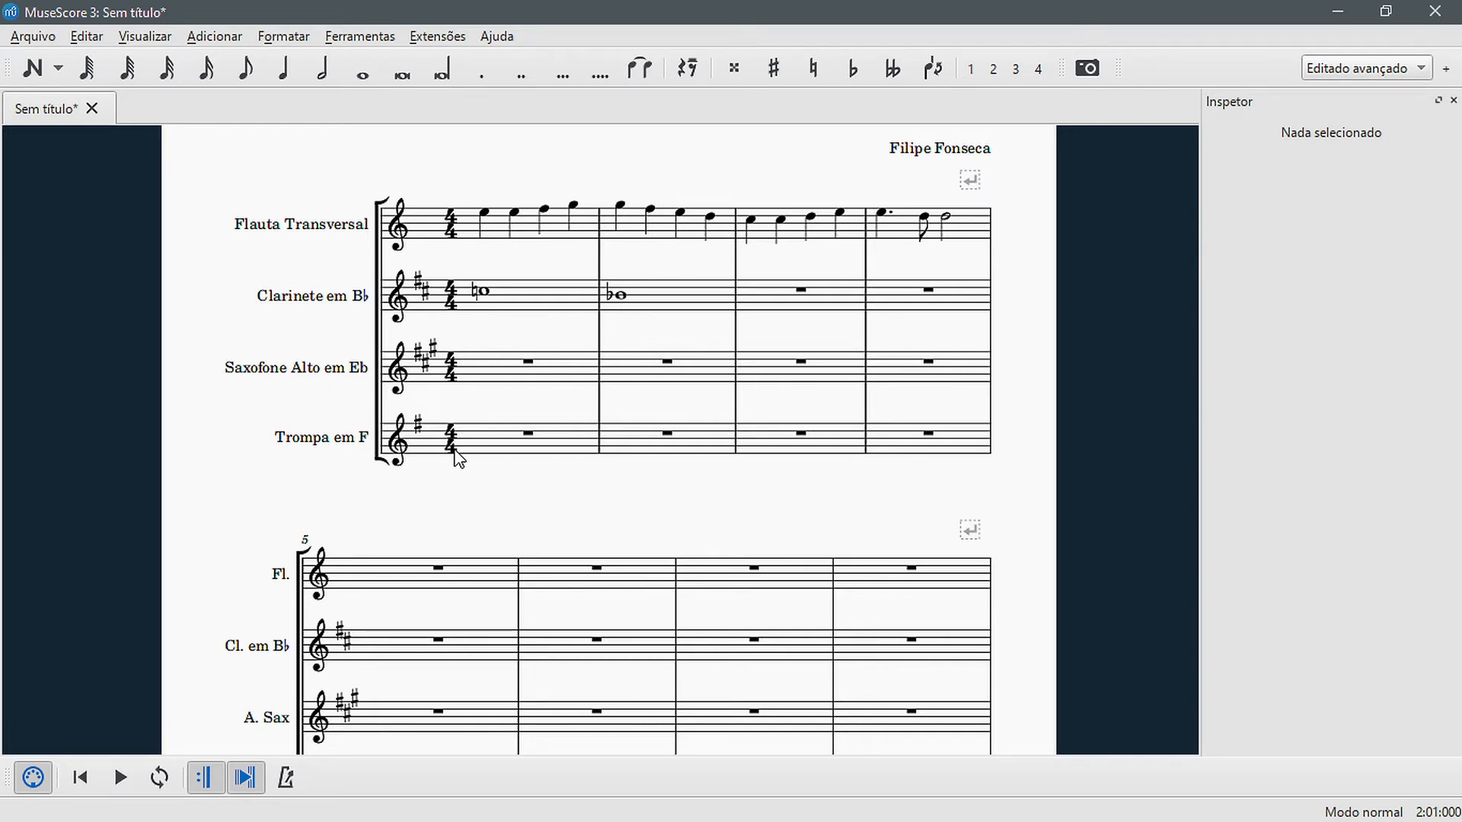
Enter a whole-note C natural in measure 1 of the E♭ alto saxophone staff
click(491, 375)
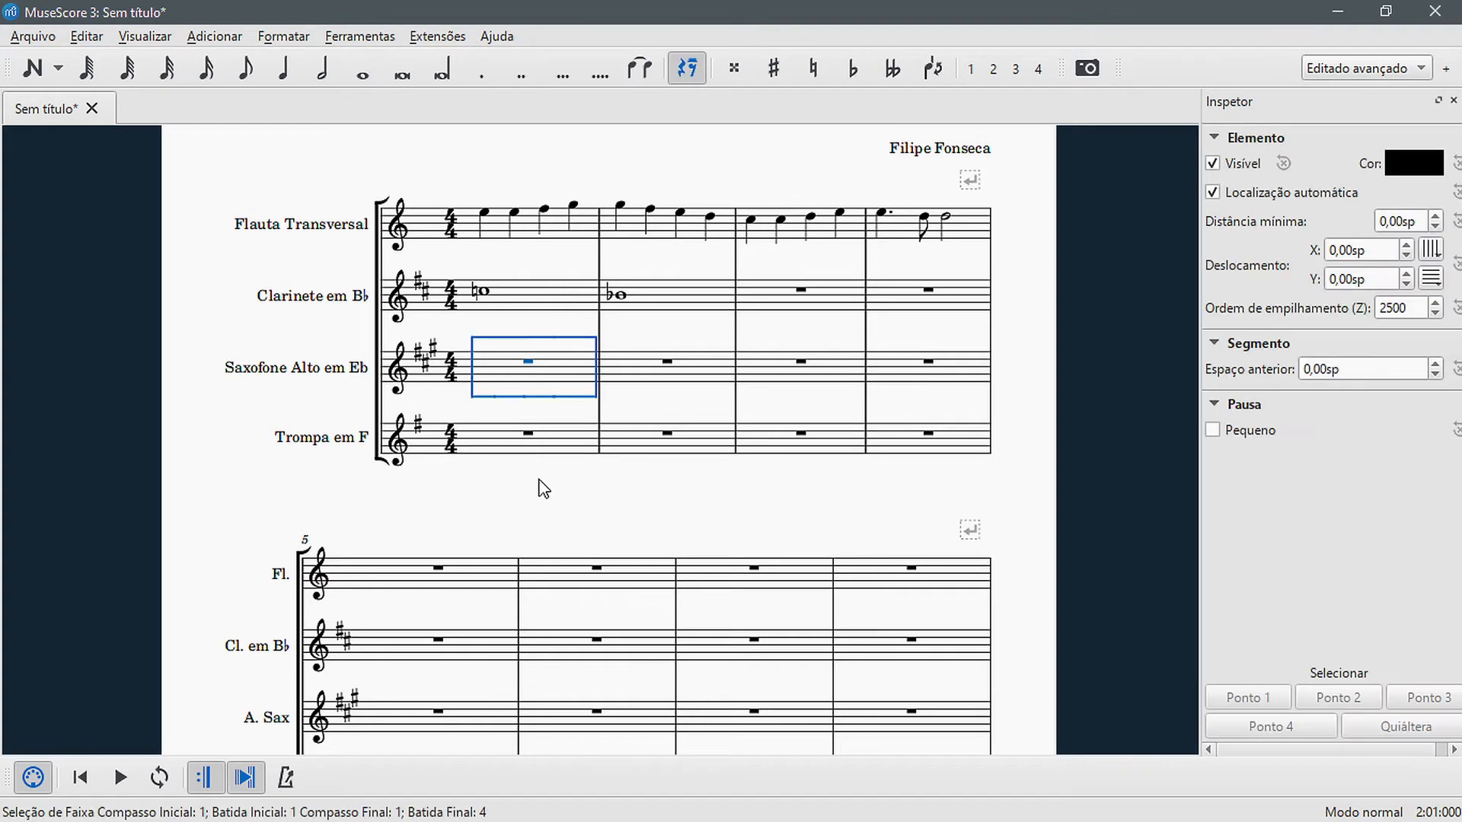
key(n)
key(c)
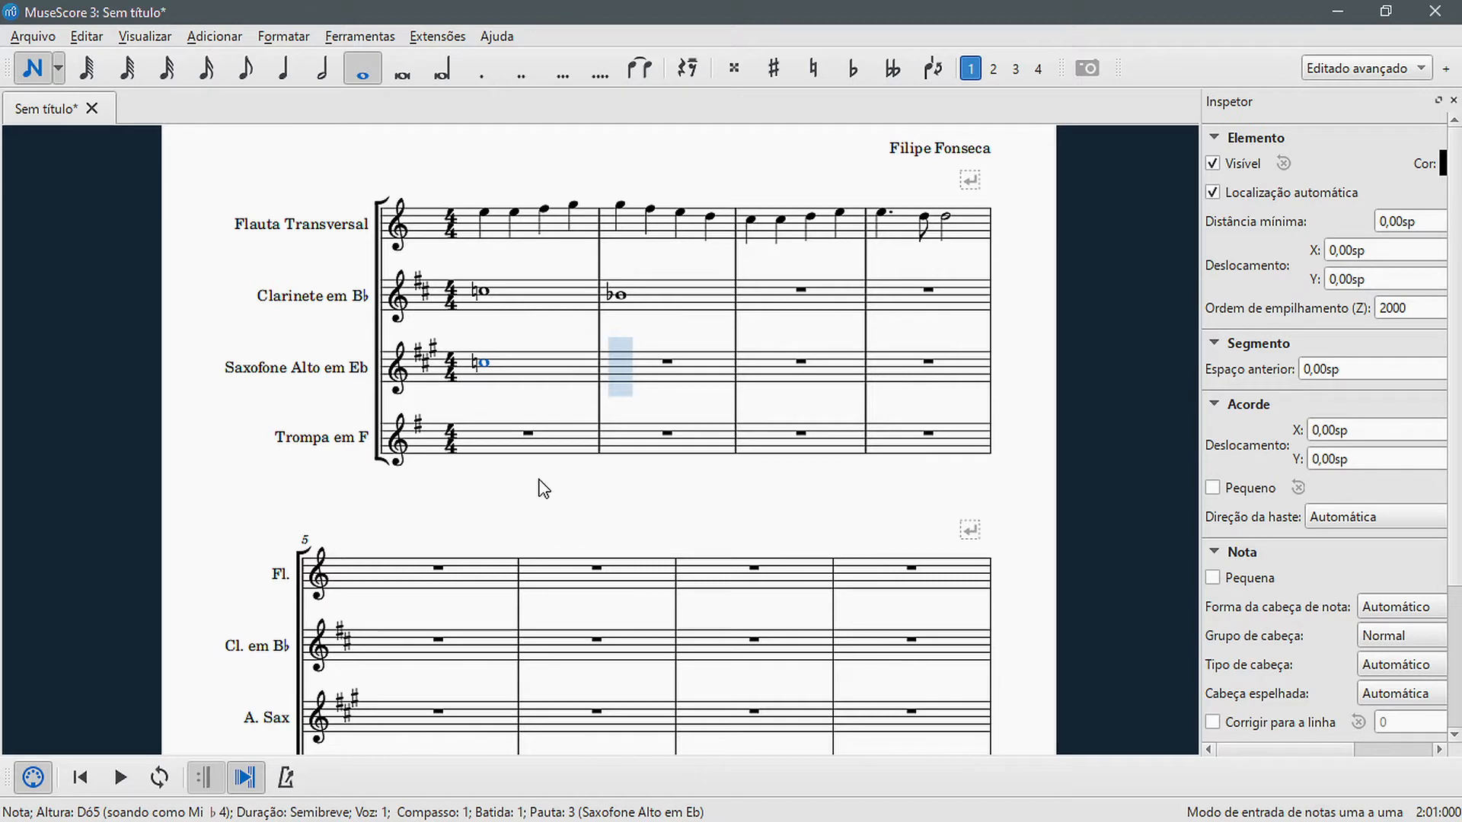
Enter a whole-note E in alto saxophone measure 2 and lower it by a semitone to E♭
key(e)
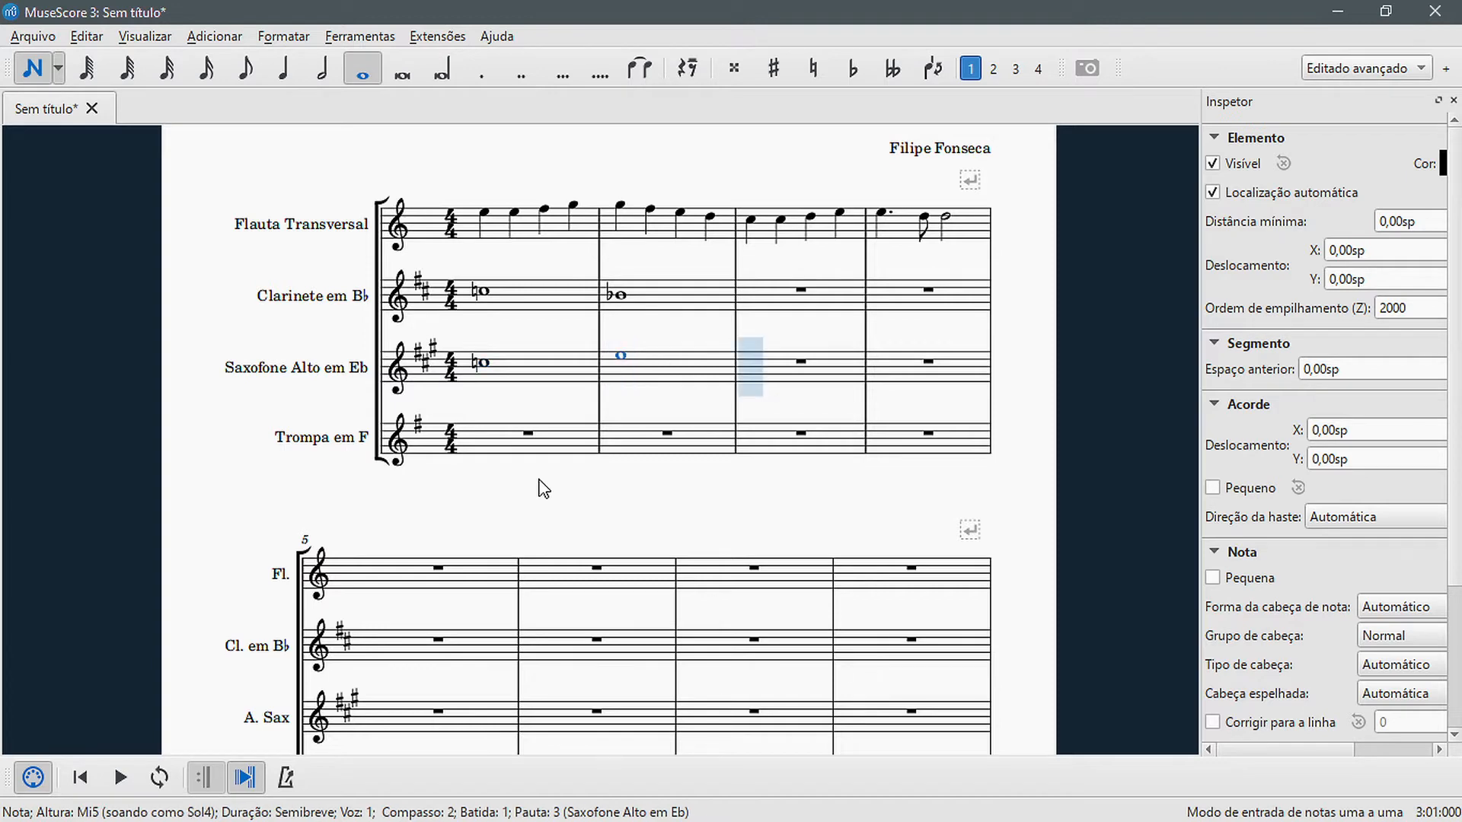
key(Down)
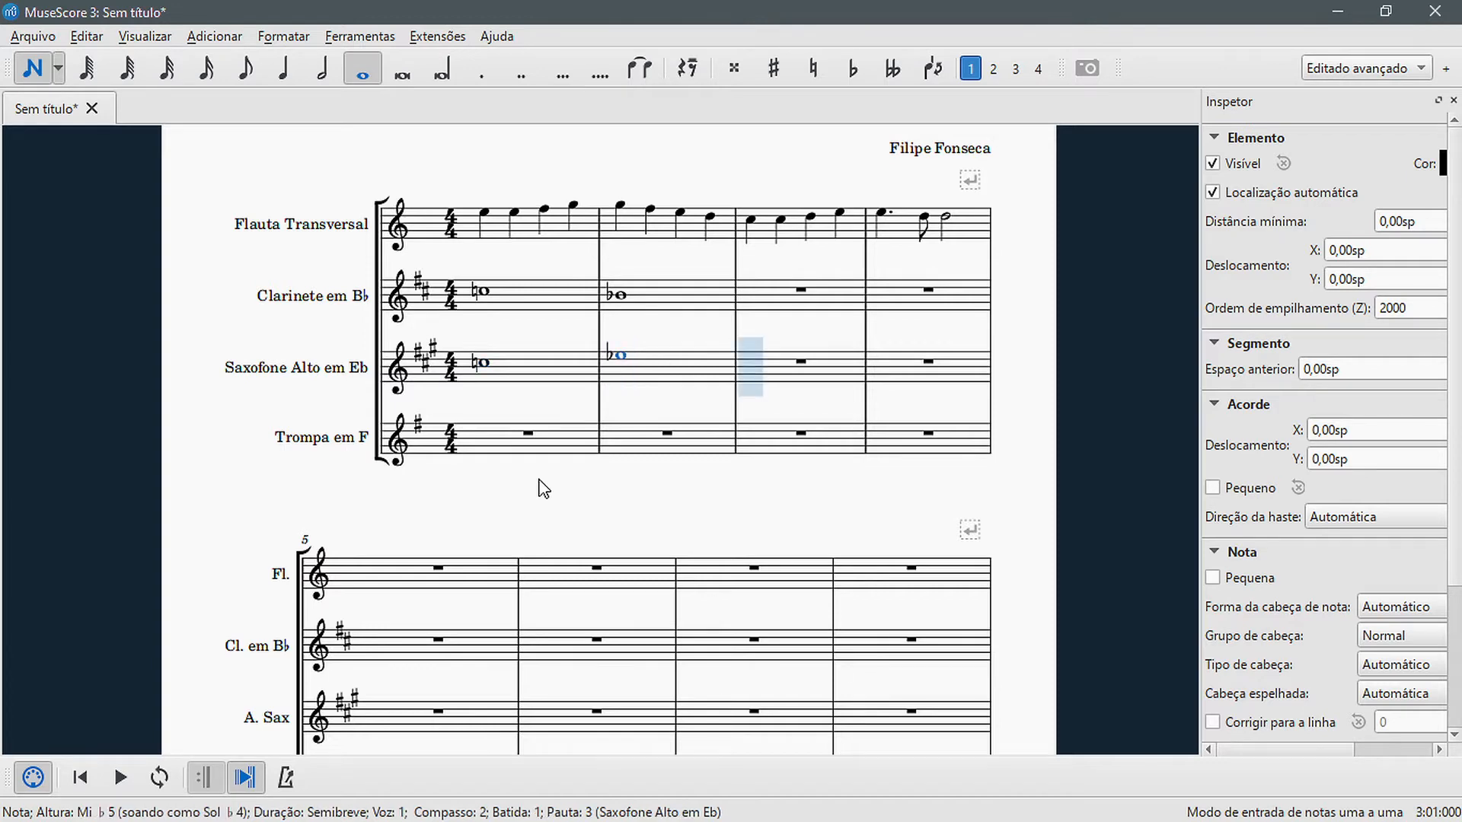
key(Escape)
Enter a quarter-note C in measure 1 of the F horn staff and lower it by an octave
click(502, 450)
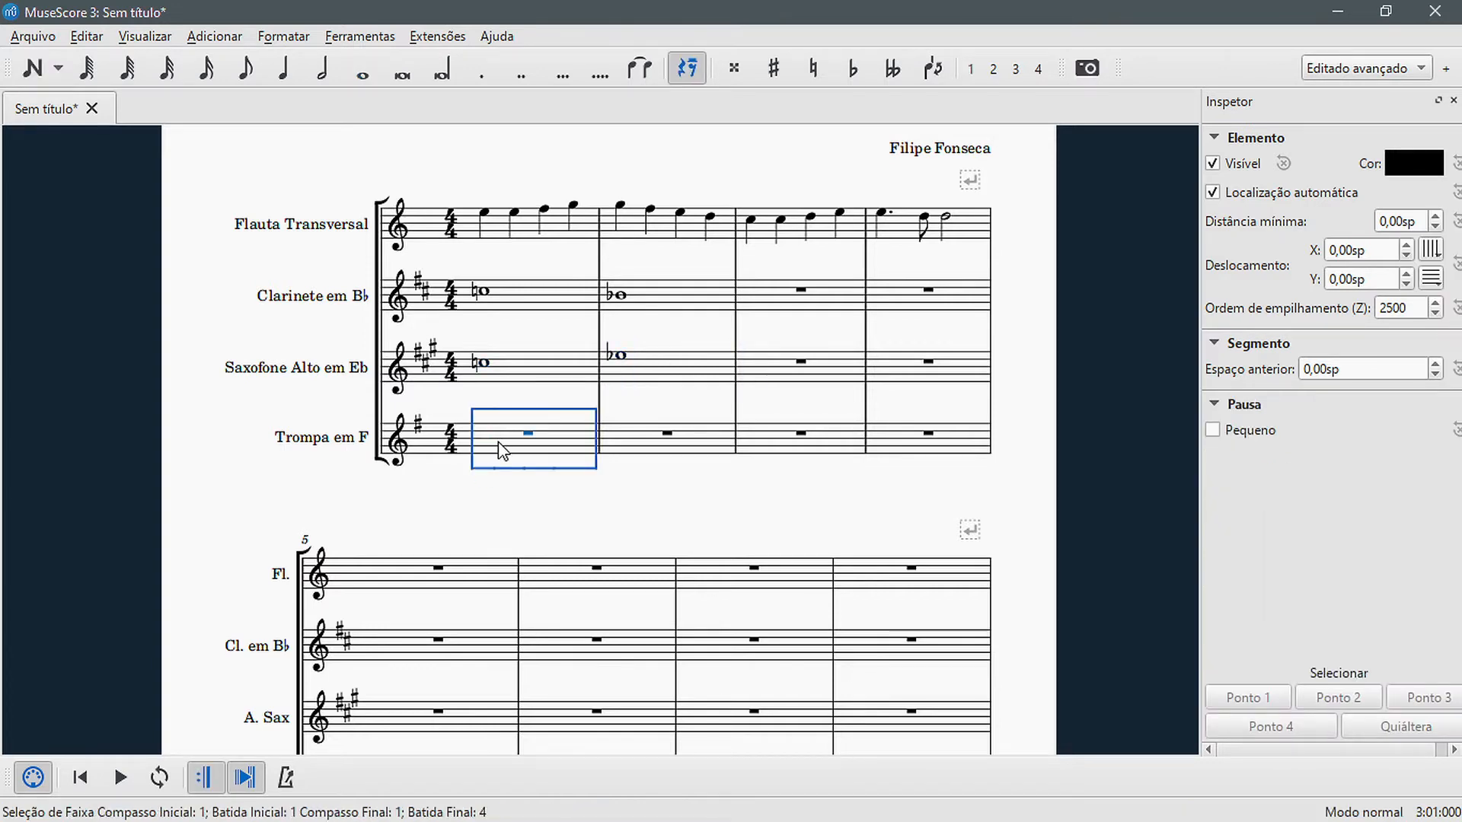
key(n)
key(c)
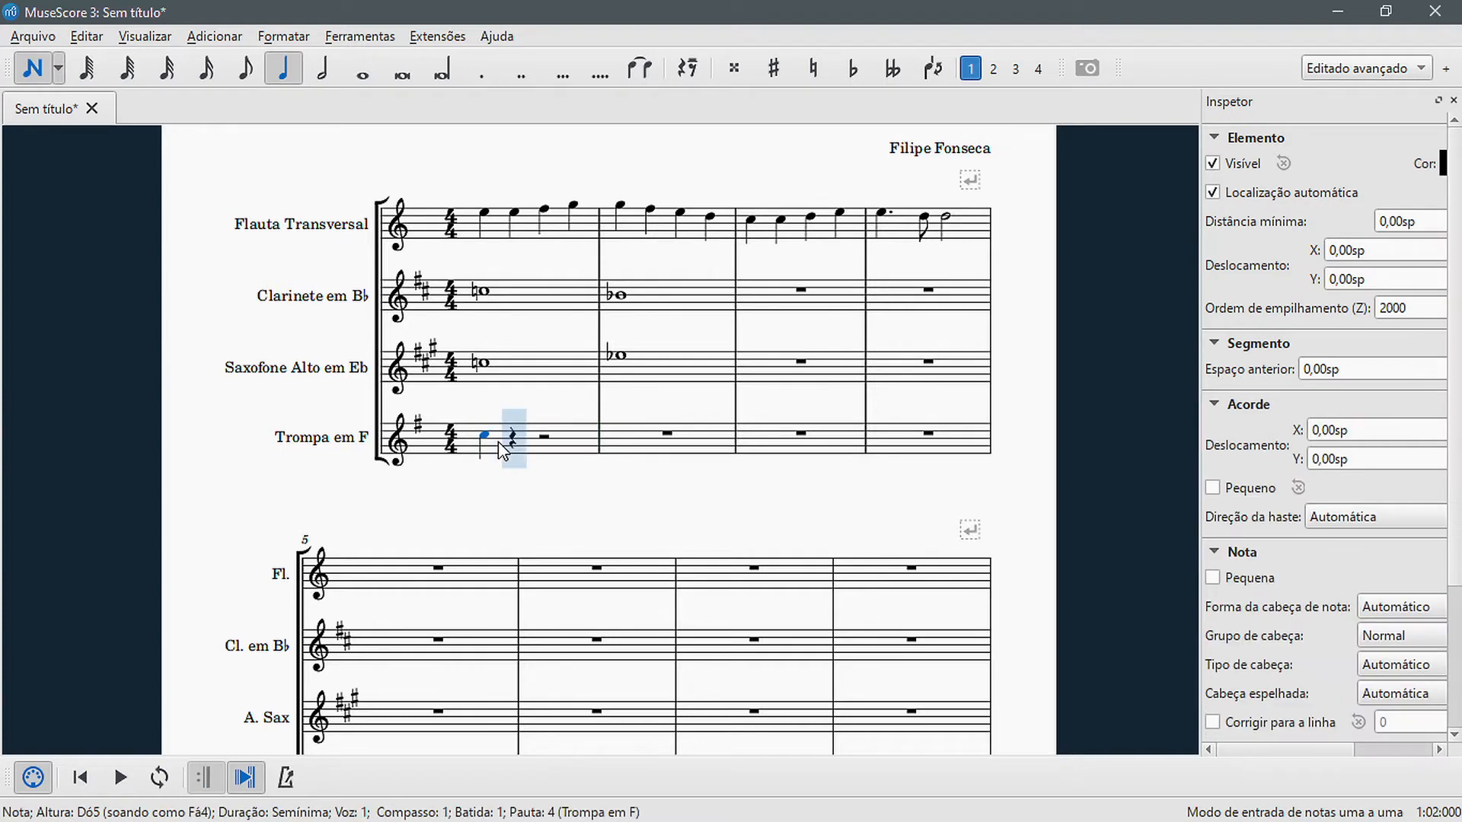
key(7)
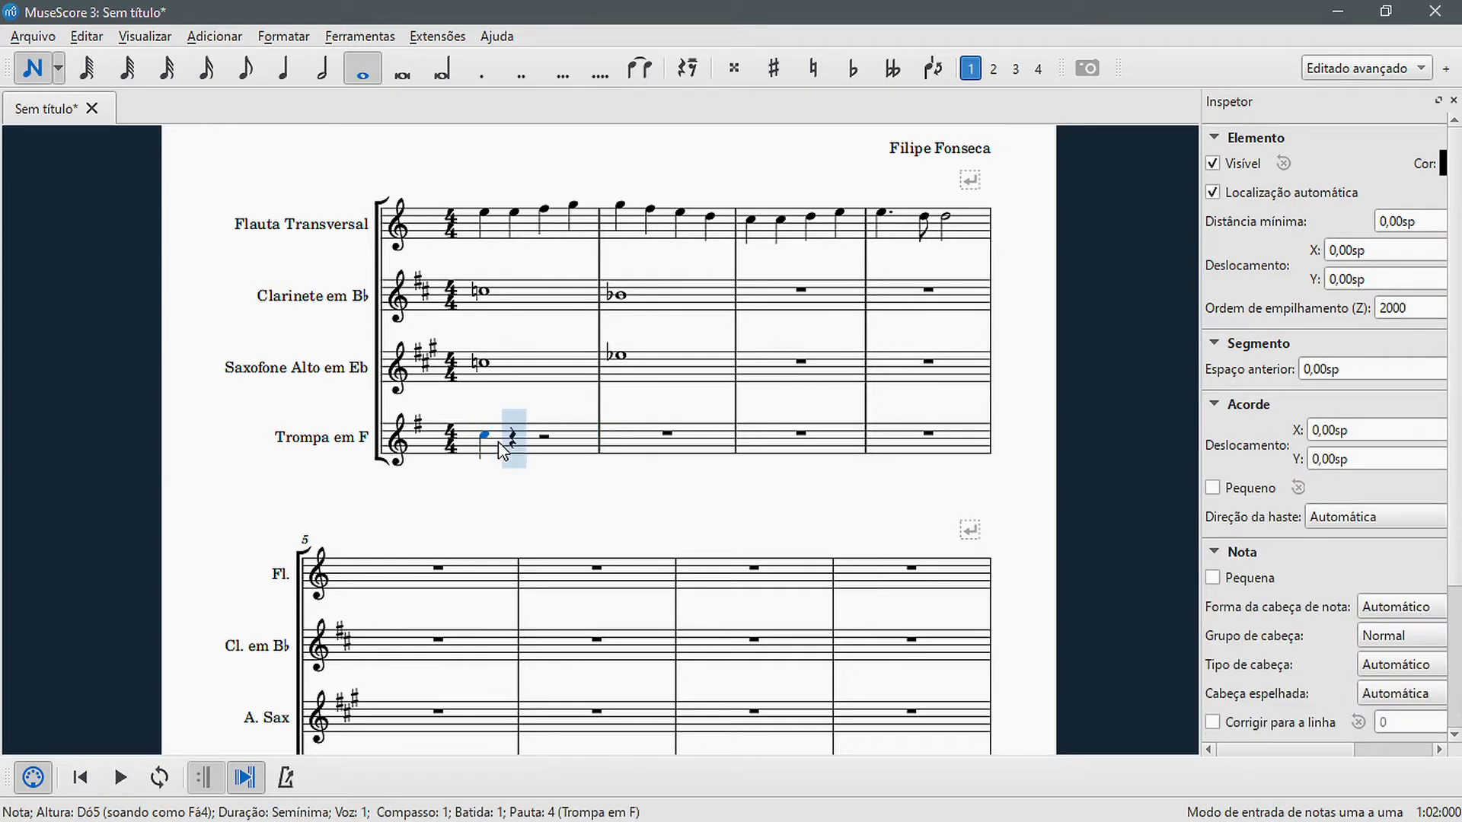
key(Down)
key(Up)
key(ctrl+Down)
Enter a whole-note F in horn measure 2 and lower it by a semitone to F natural
key(ctrl+Right)
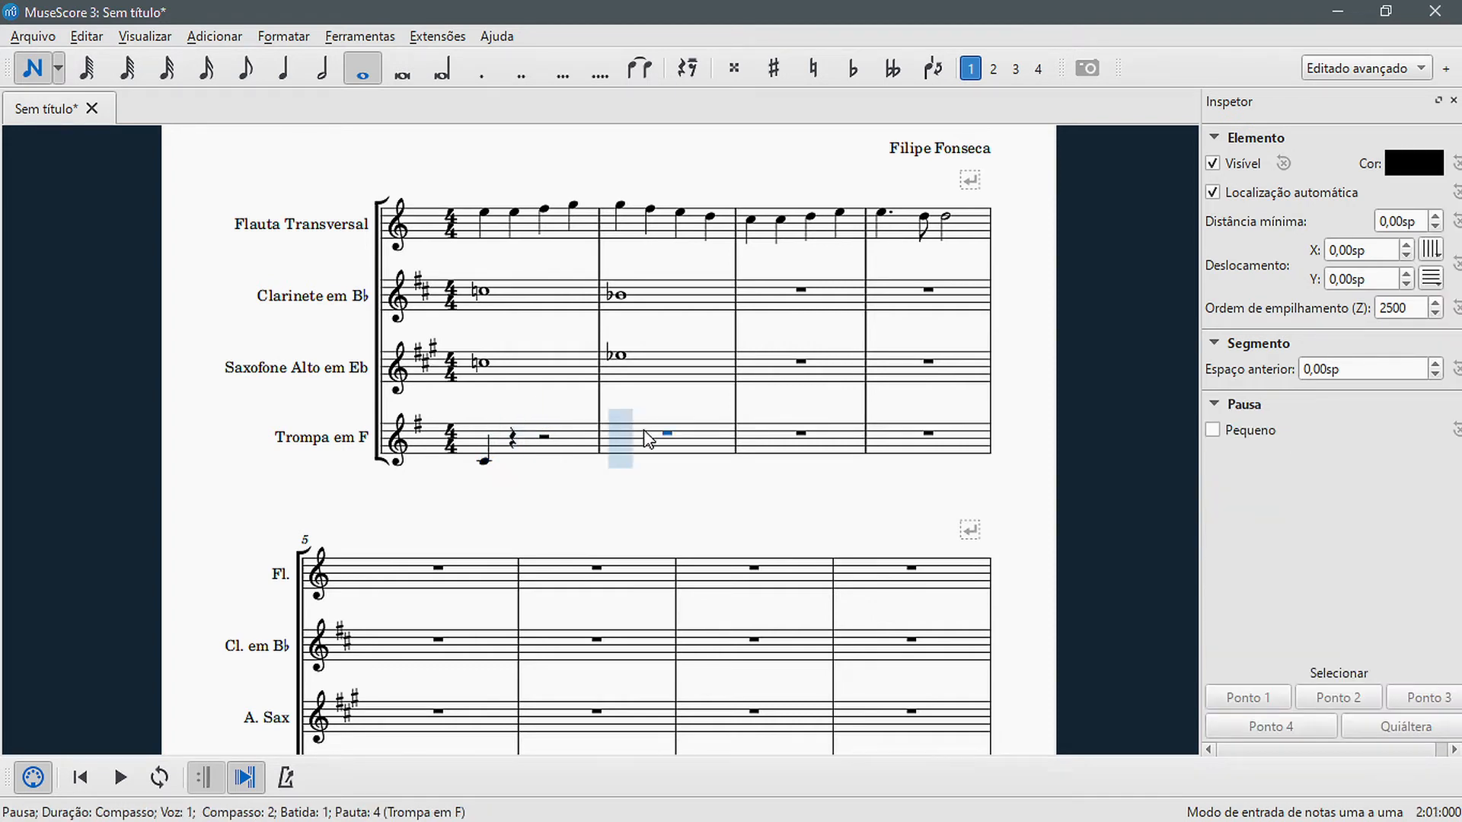
key(f)
key(Down)
key(Escape)
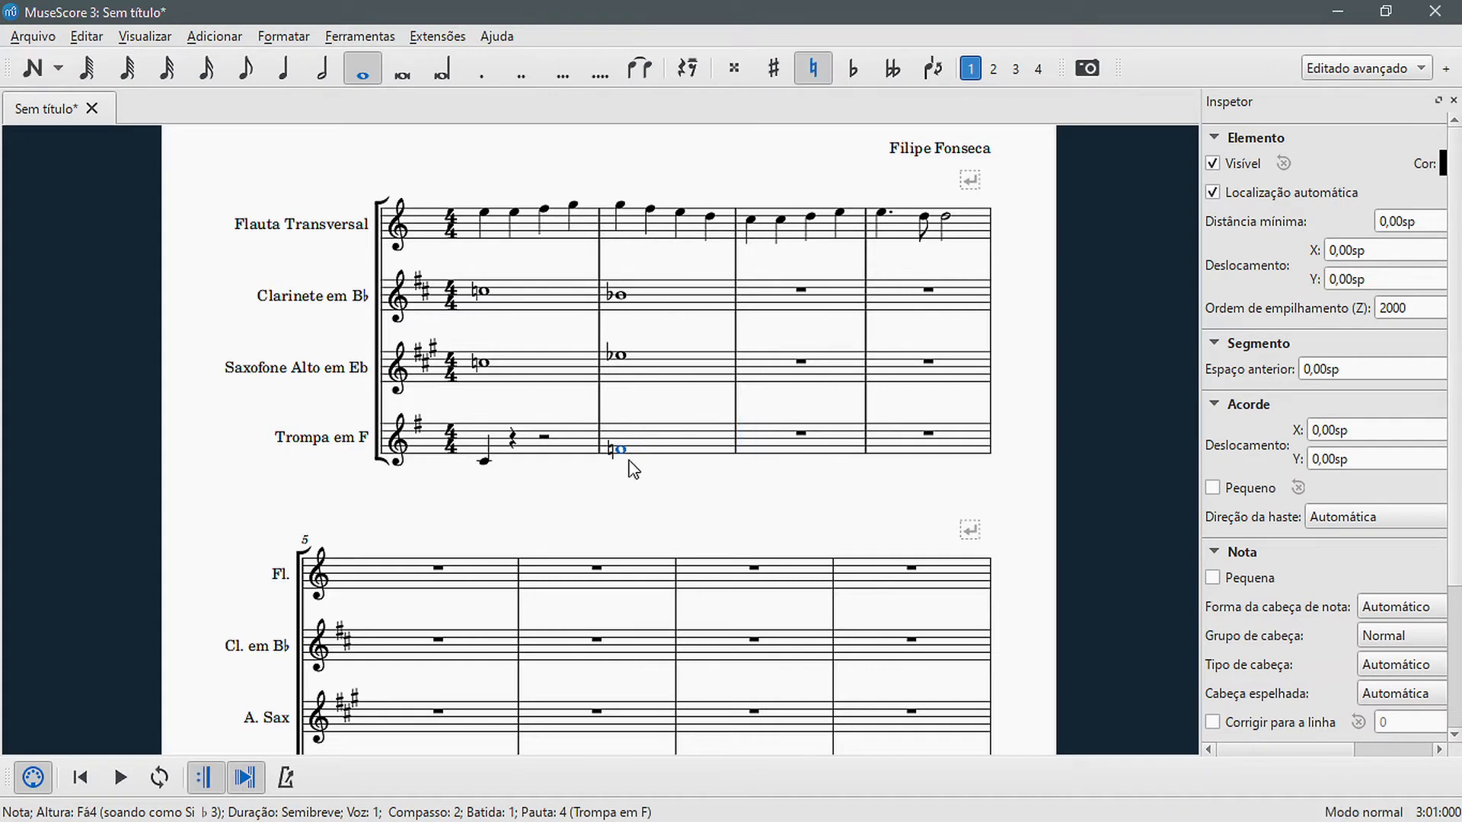
Change the low C in horn measure 1 to a whole note
click(485, 462)
key(7)
click(554, 516)
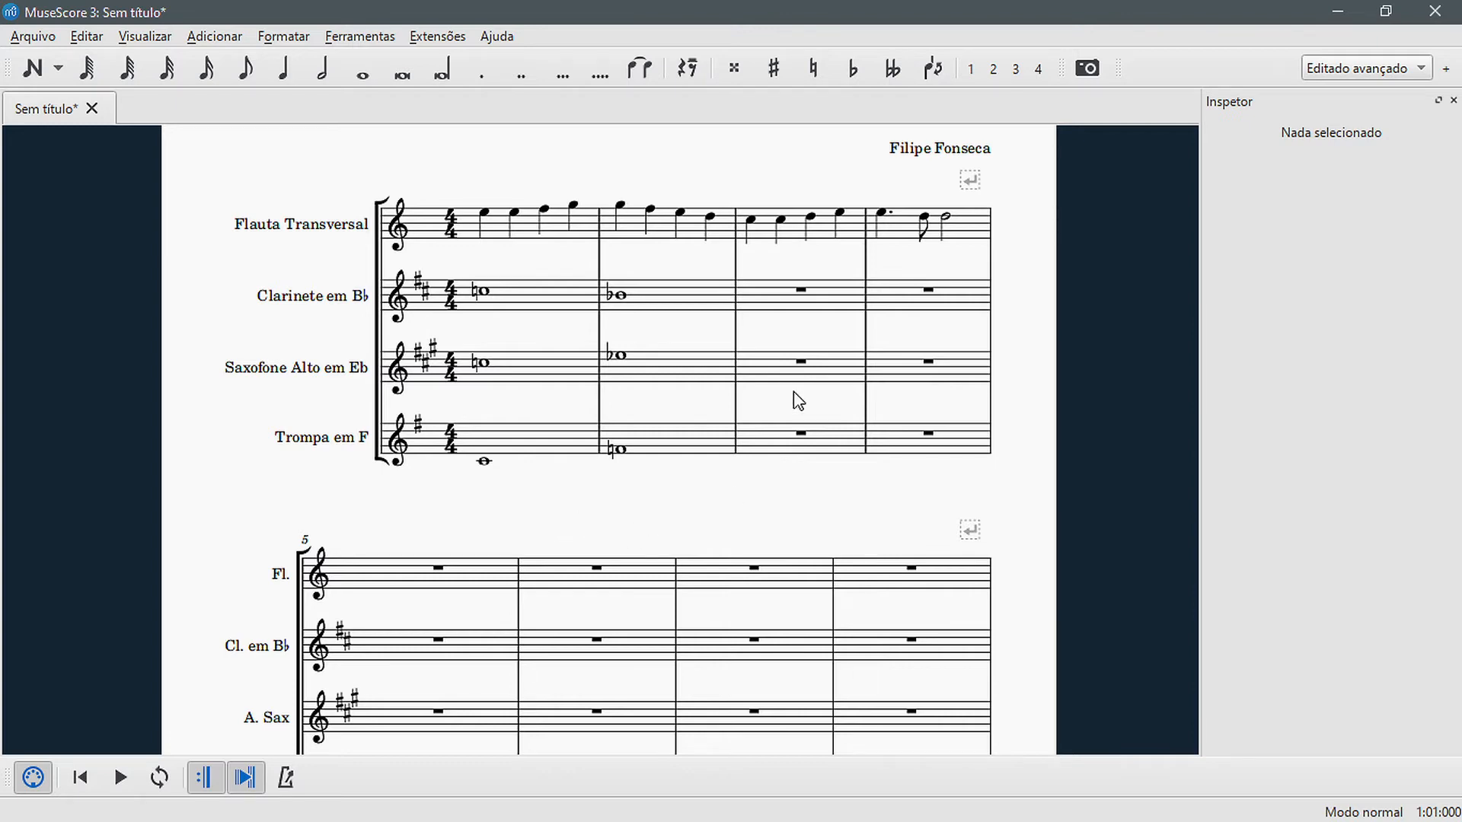
Enter a whole-note C in clarinet measure 3 and lower it by a semitone to C natural
click(769, 297)
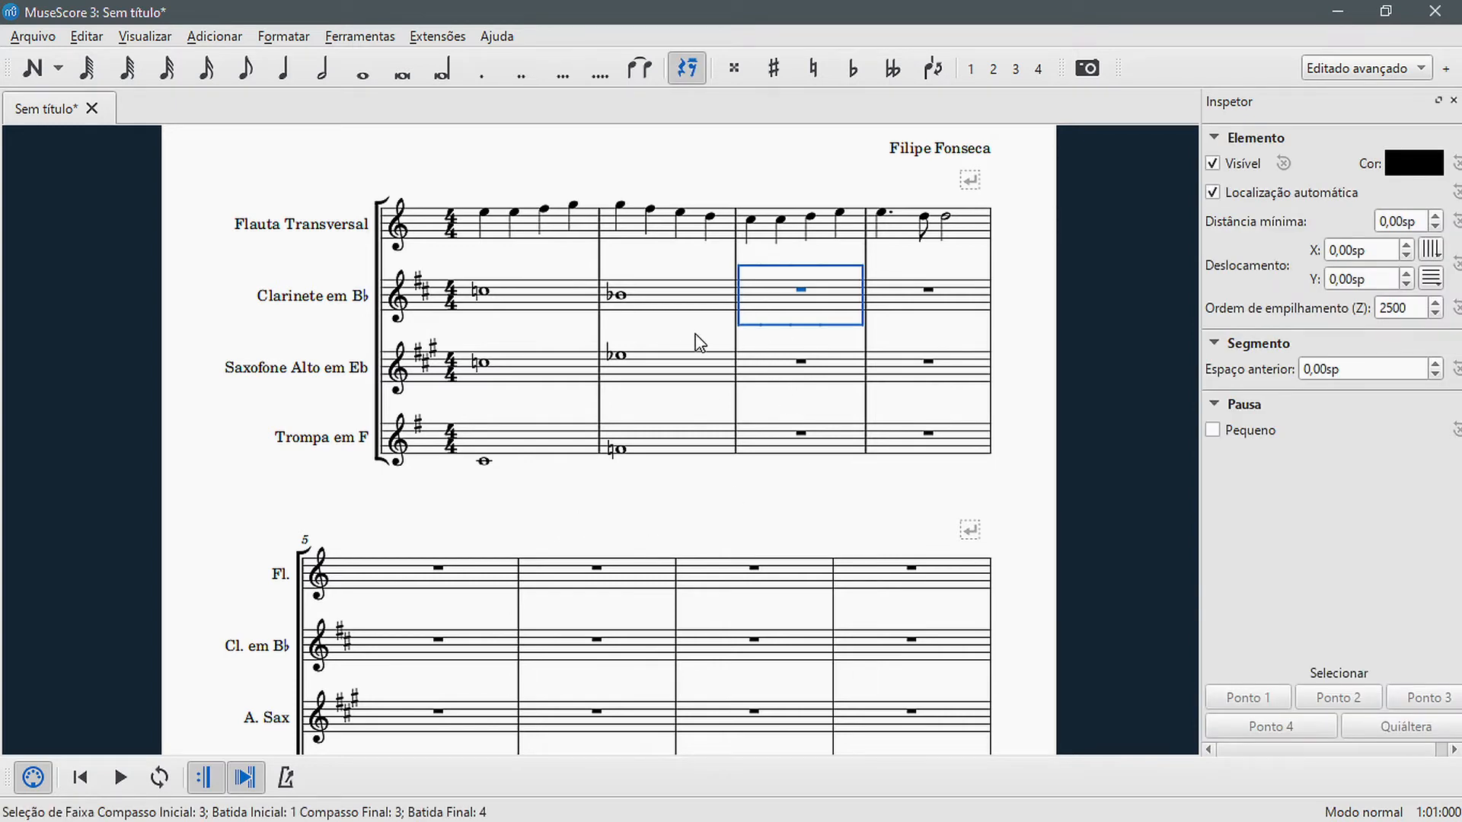
key(n)
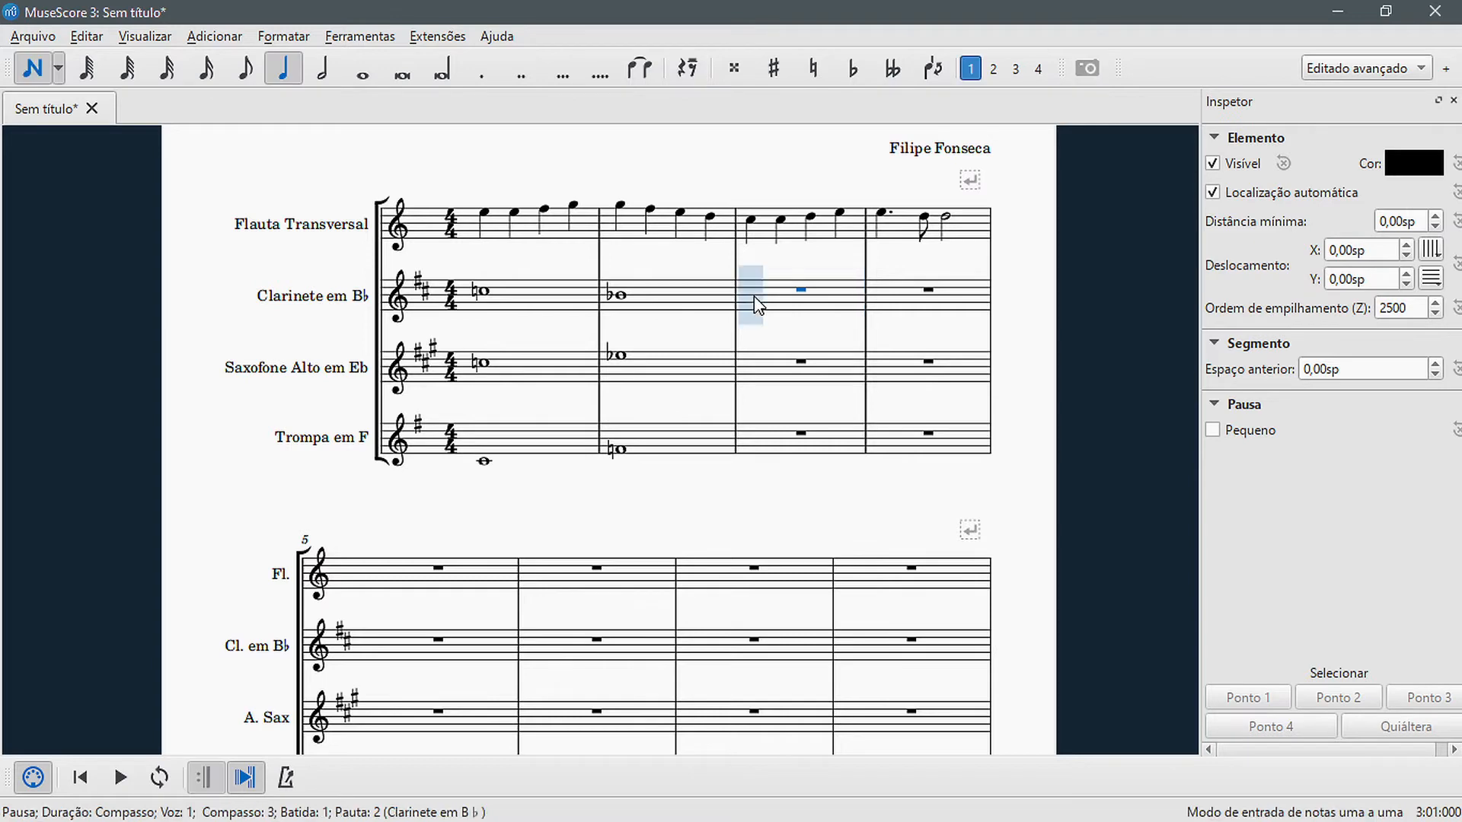
key(7)
key(c)
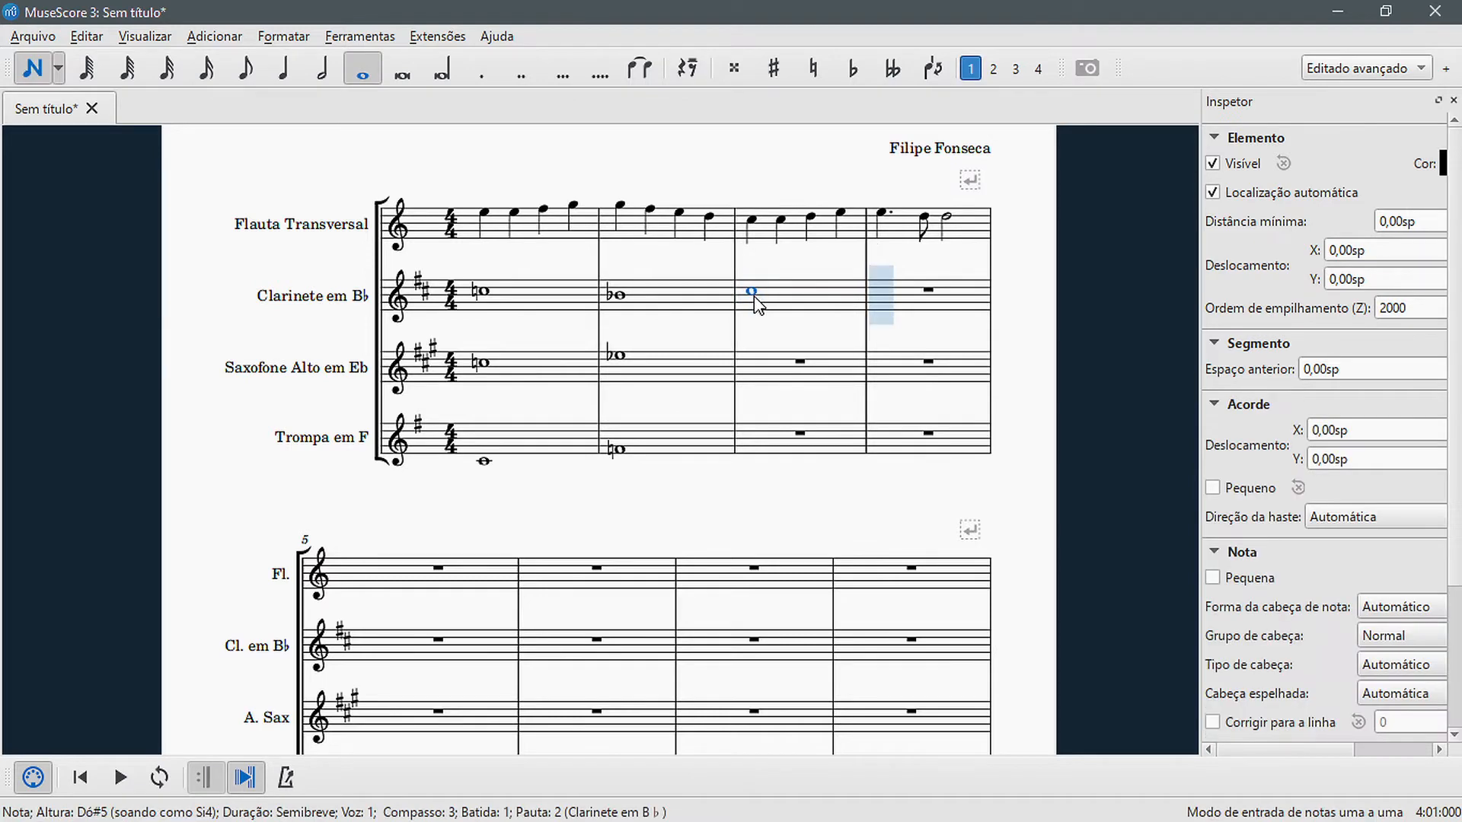
key(Down)
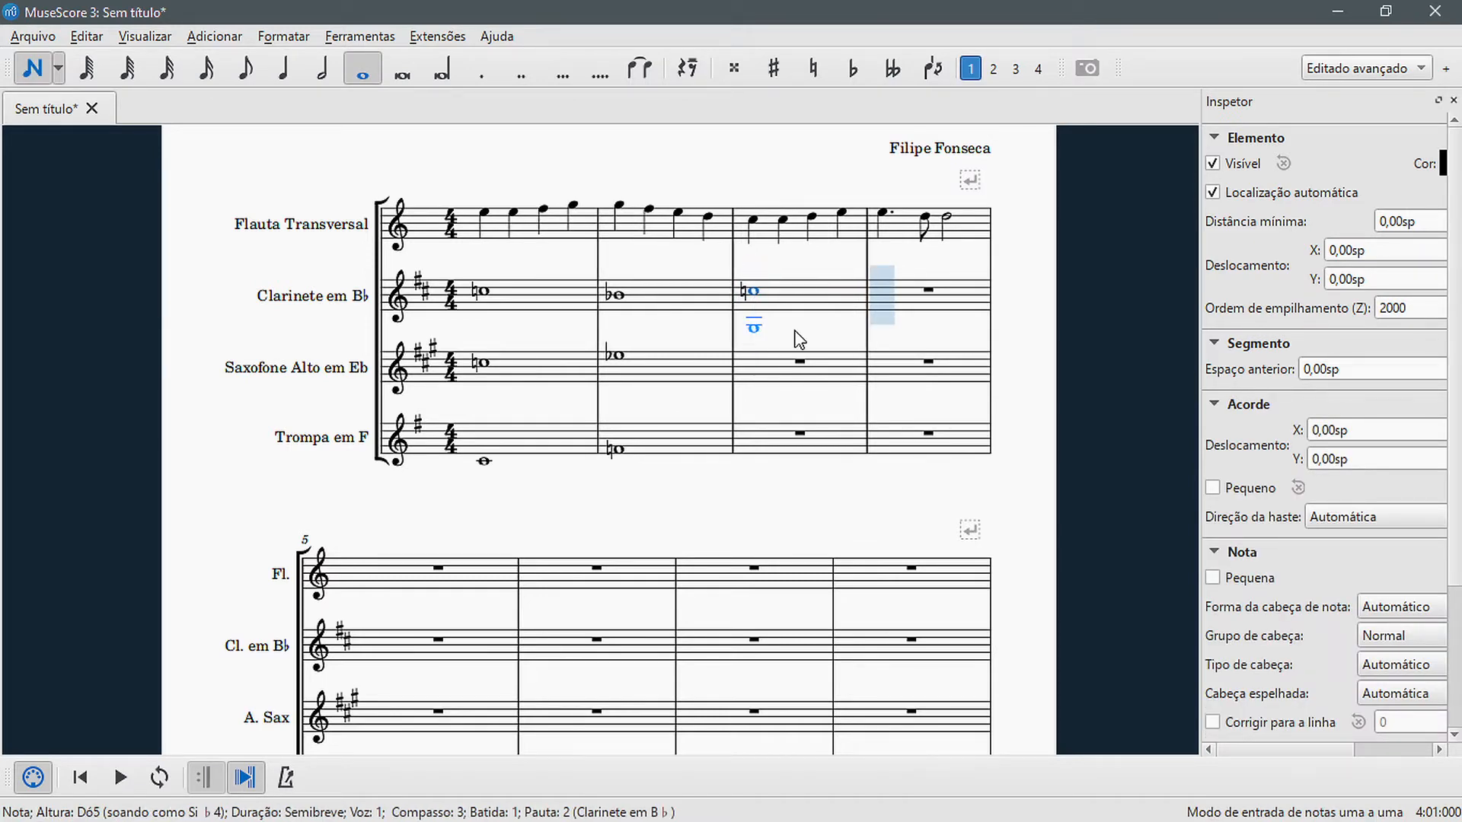
key(Escape)
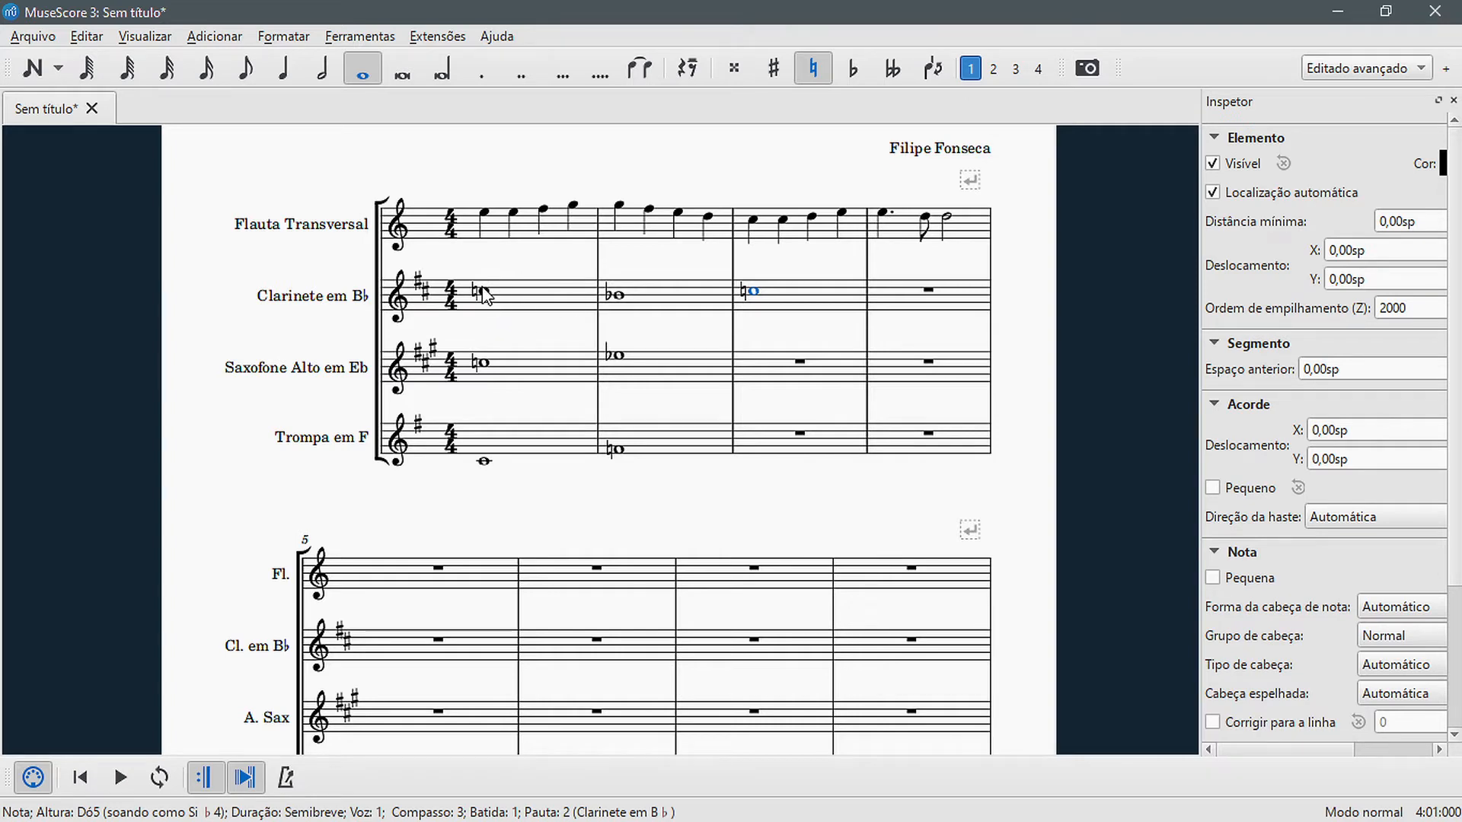
Enter a whole-note D in clarinet measure 4
click(618, 295)
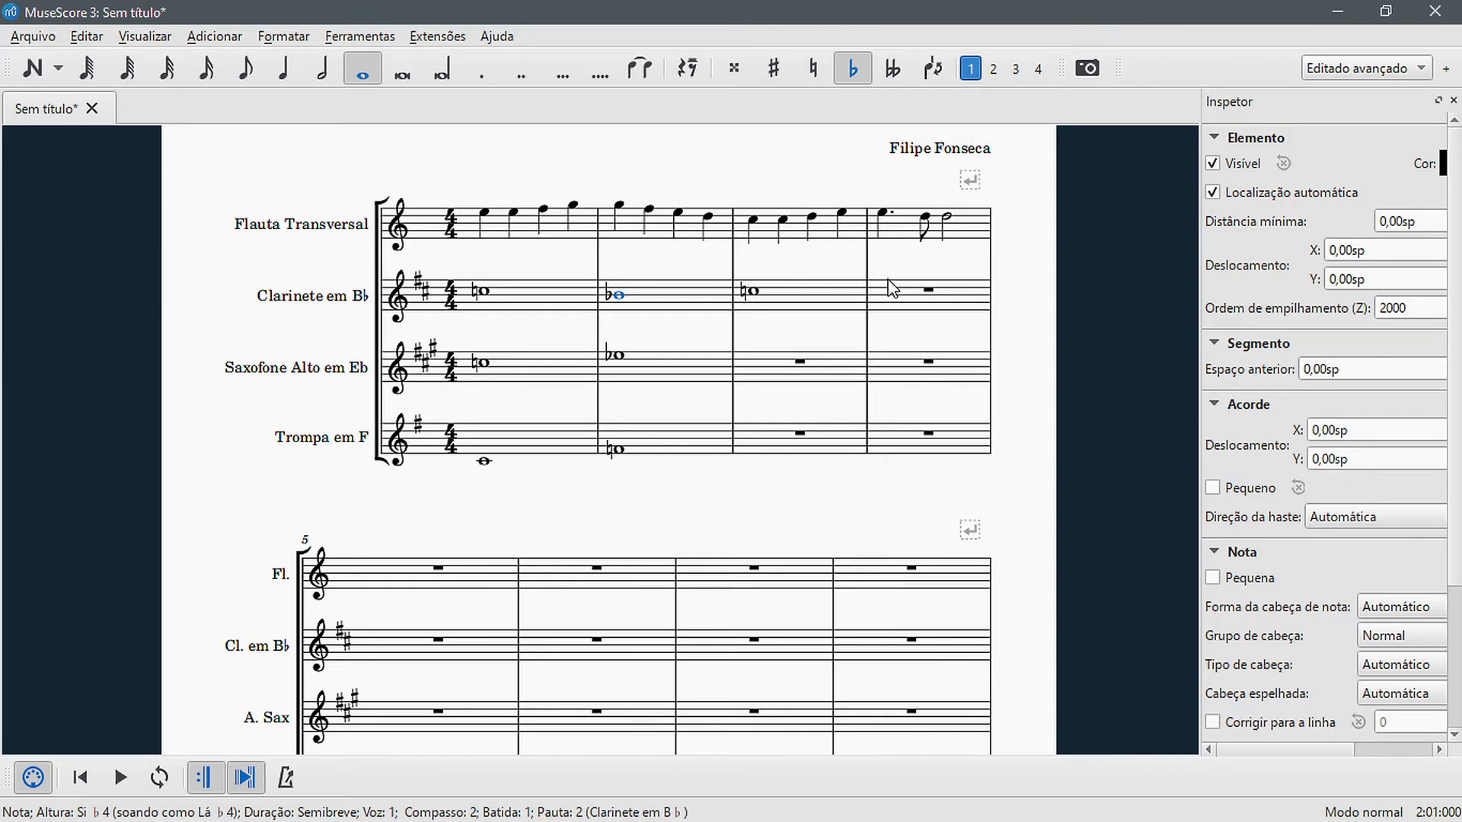
click(918, 299)
key(n)
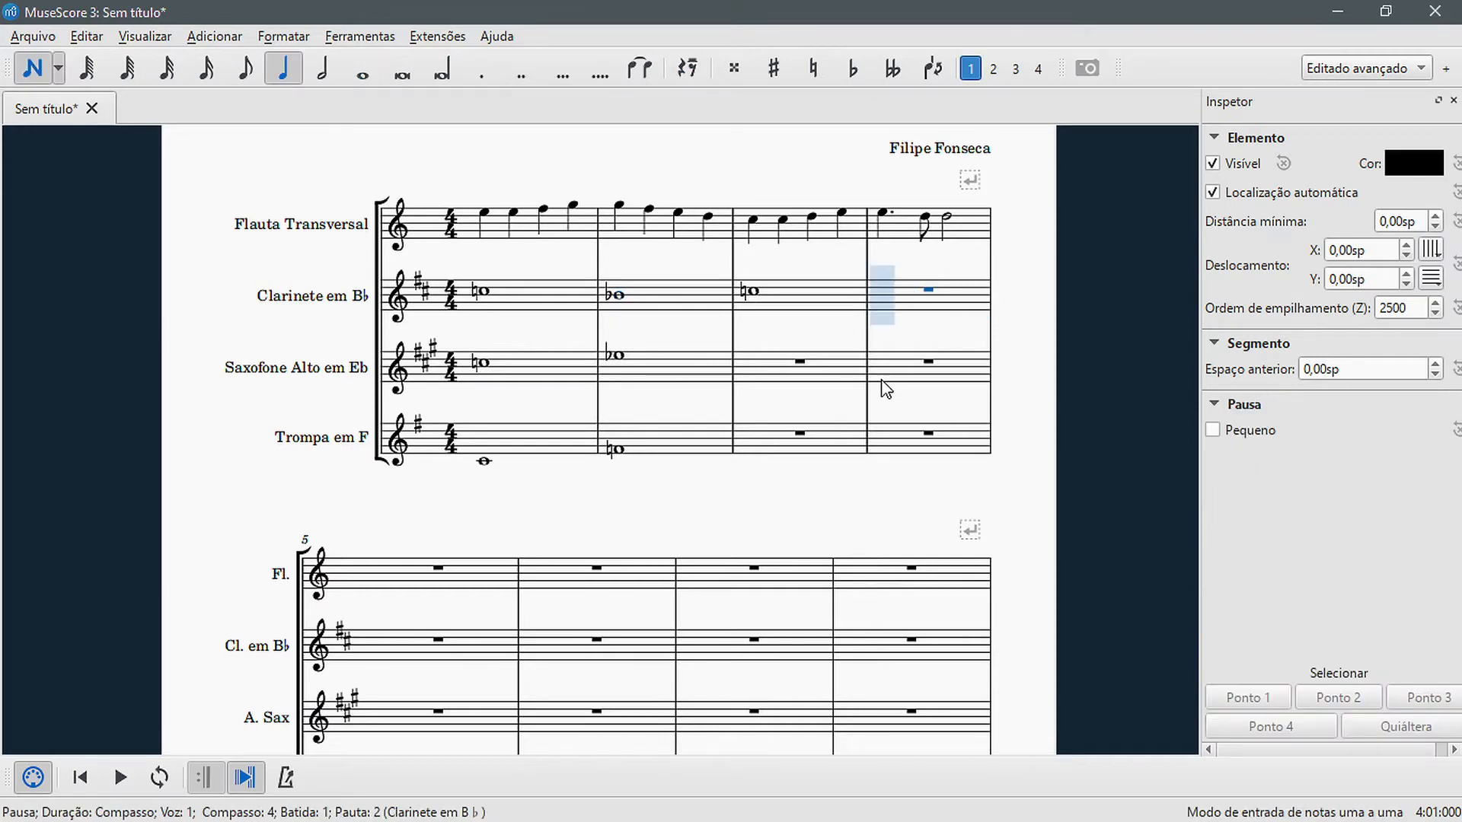
key(7)
key(d)
key(Escape)
scroll(783, 509, left, 3)
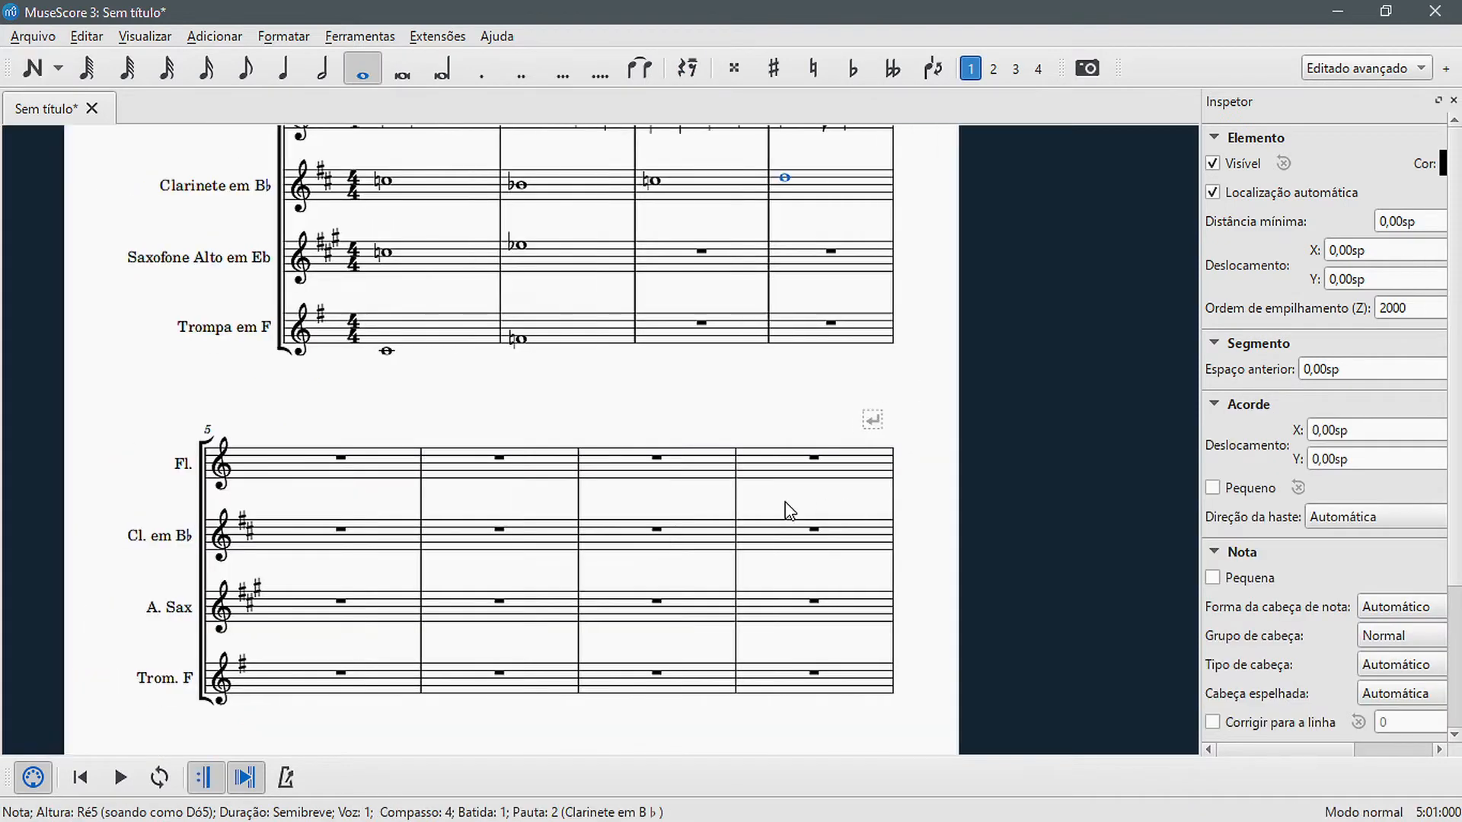
scroll(832, 581, up, 5)
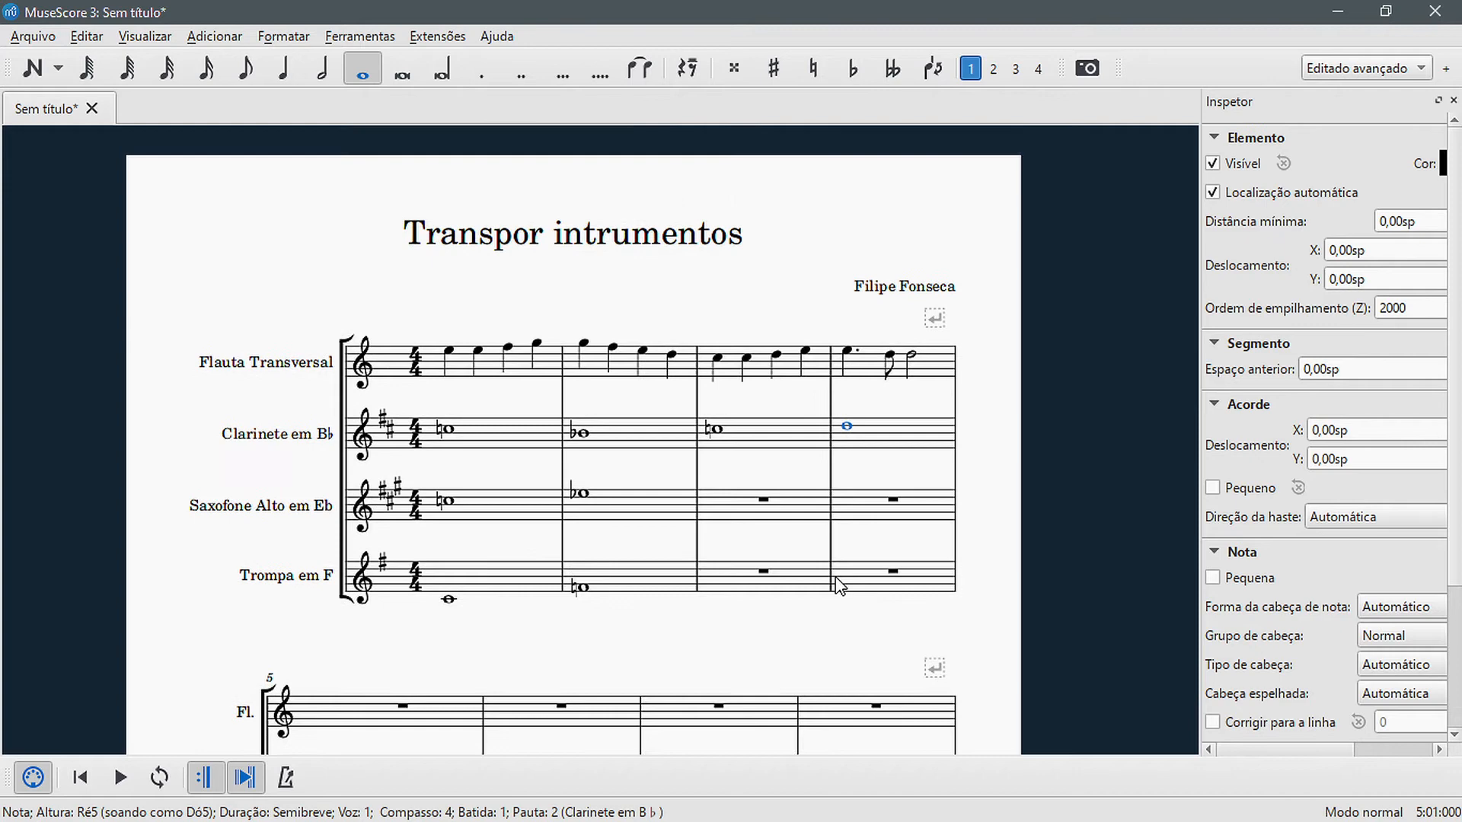
click(887, 462)
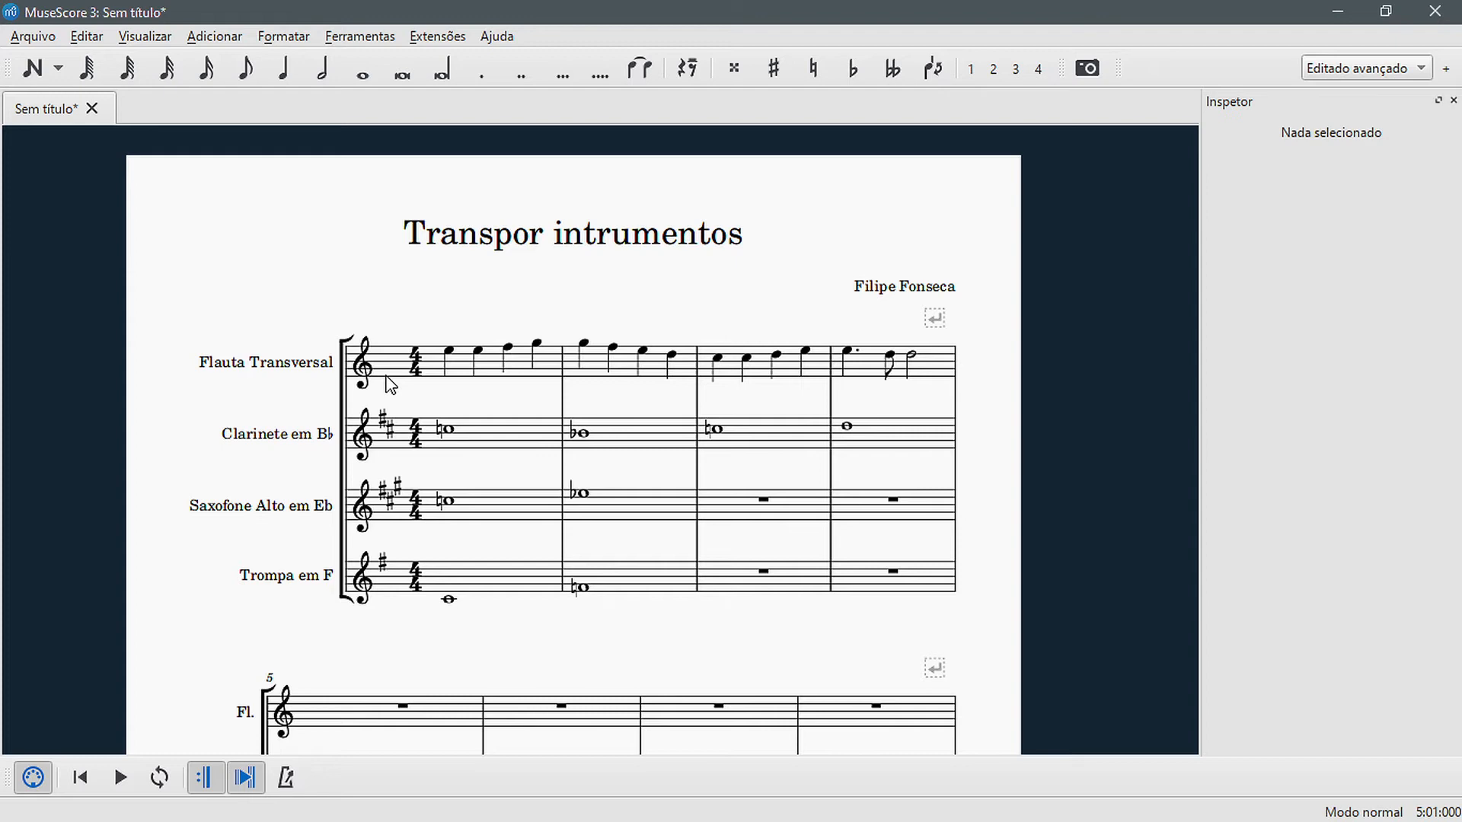
Enter a whole-note C natural in alto saxophone measure 3 and a low whole-note C in horn measure 3
scroll(792, 528, down, 2)
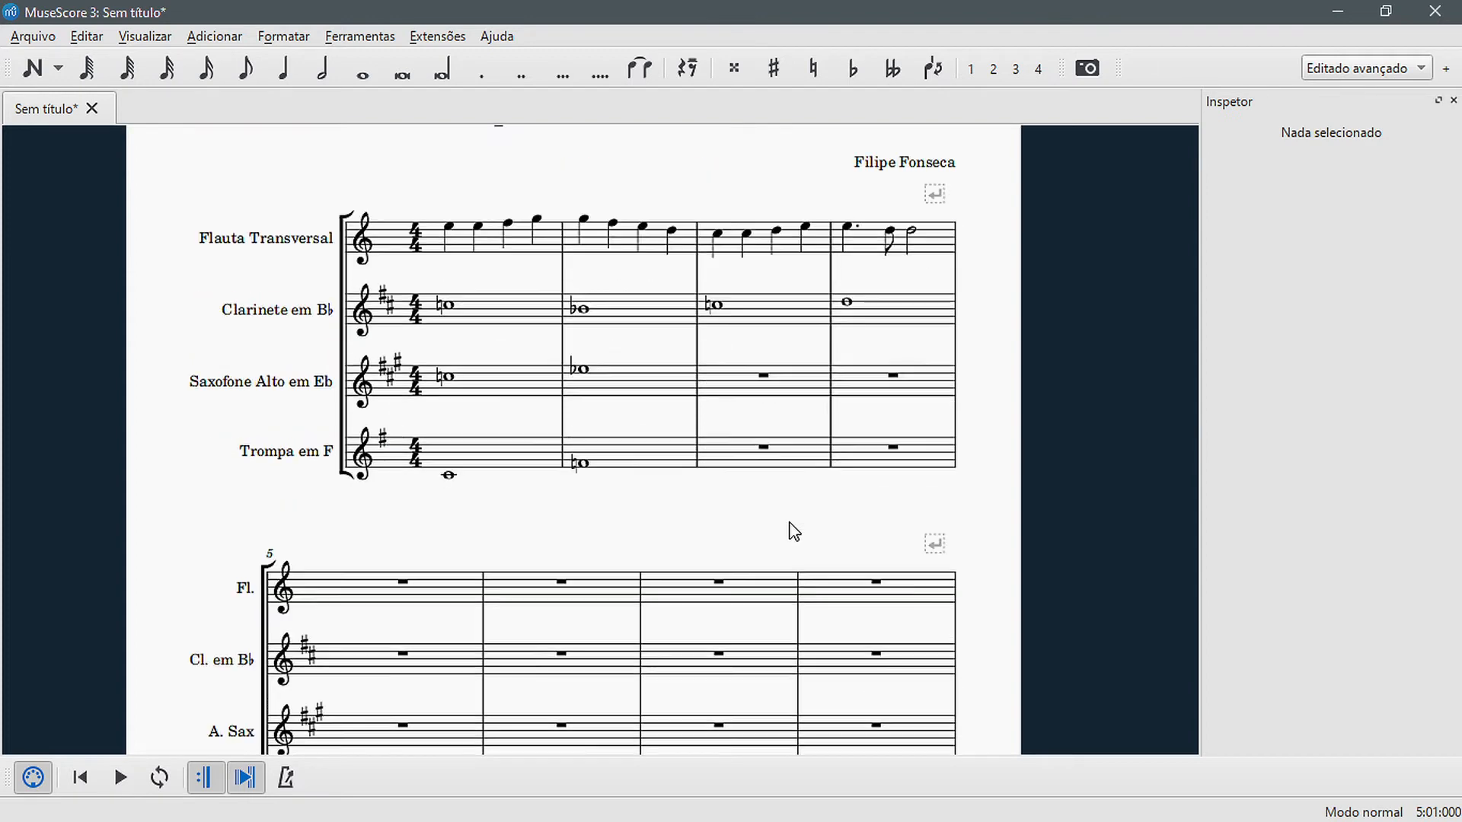
scroll(784, 523, up, 1)
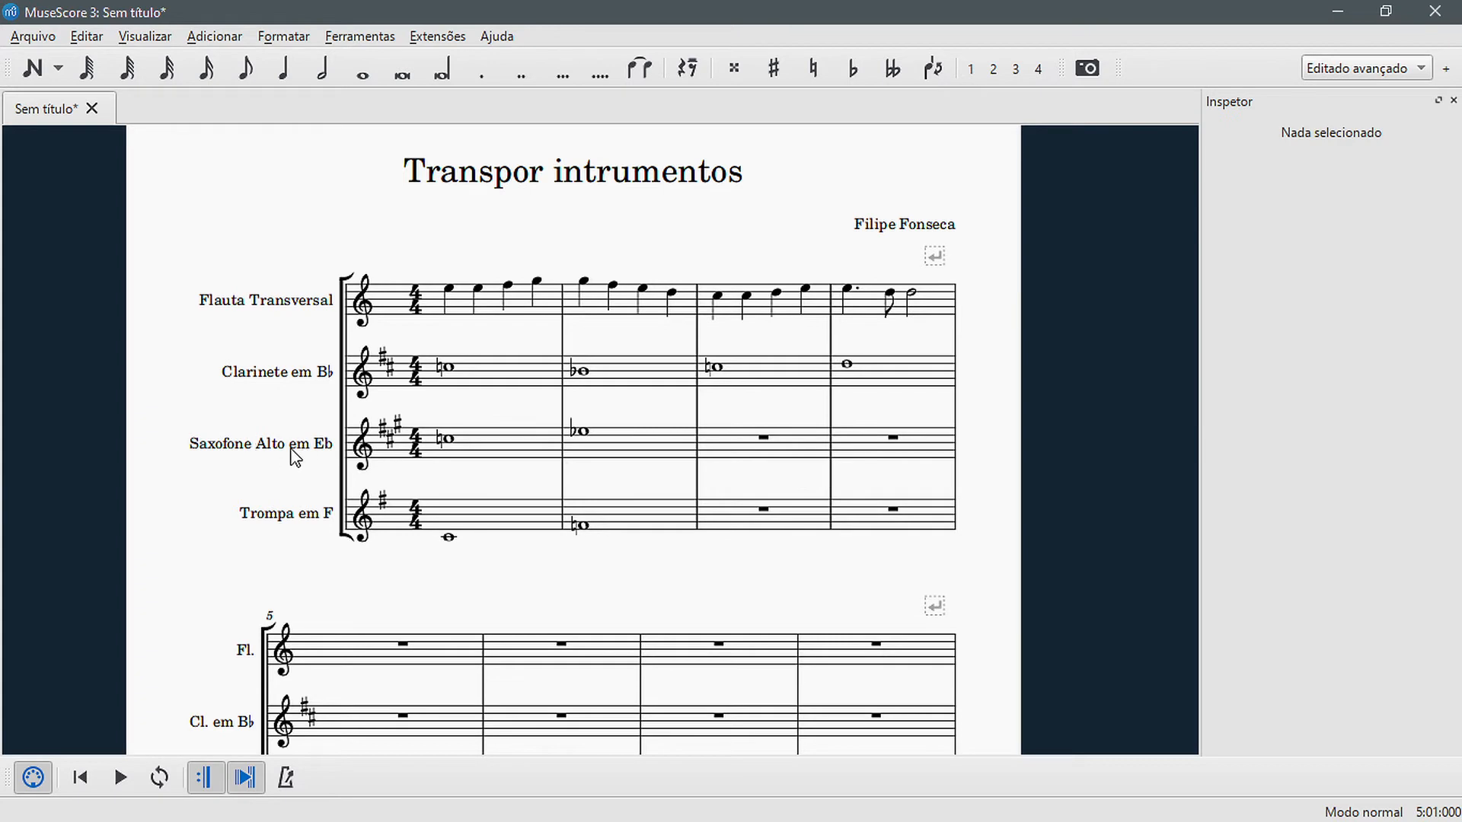
click(744, 447)
key(n)
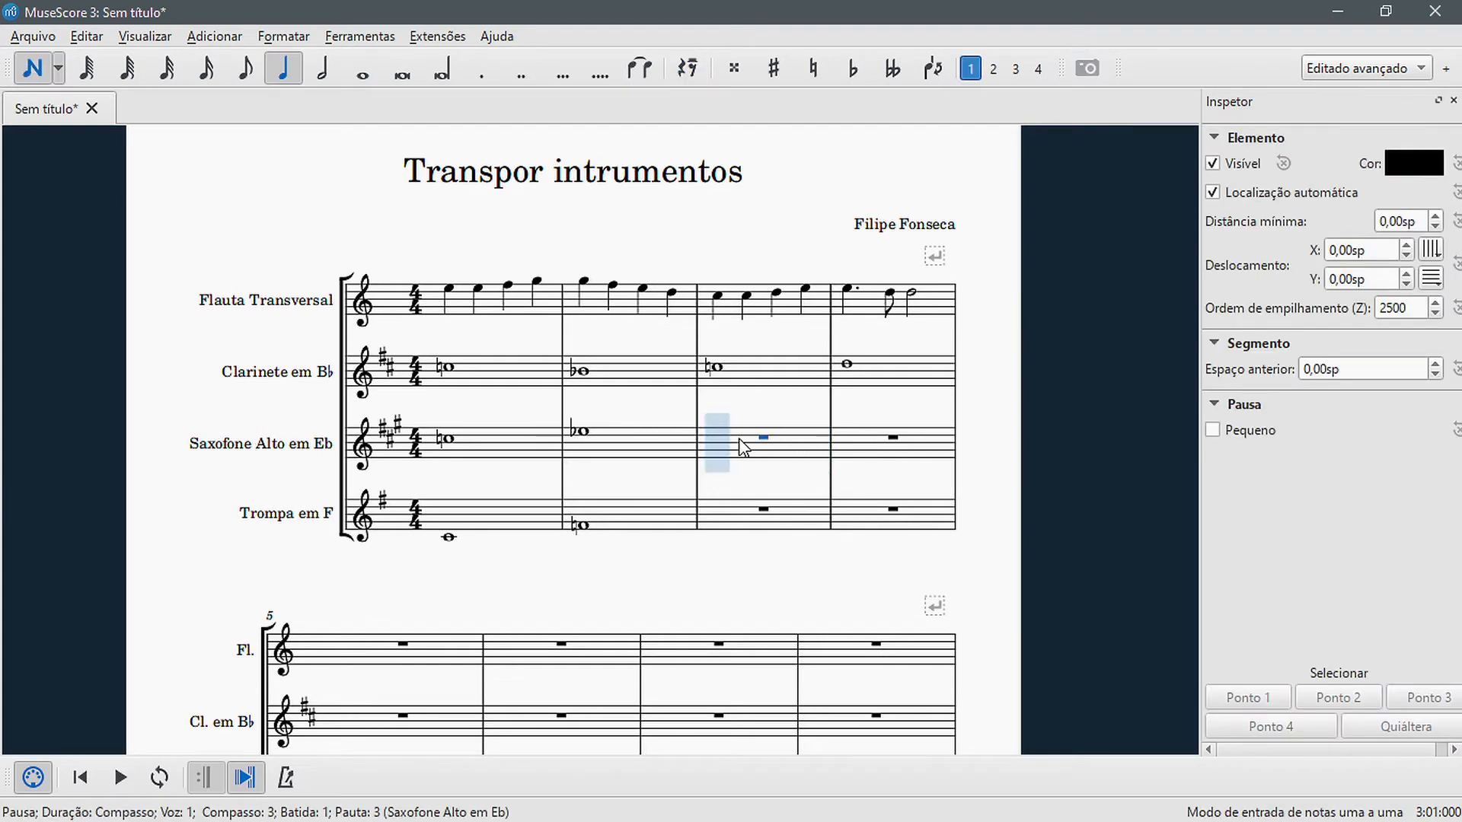
key(7)
key(c)
key(Down)
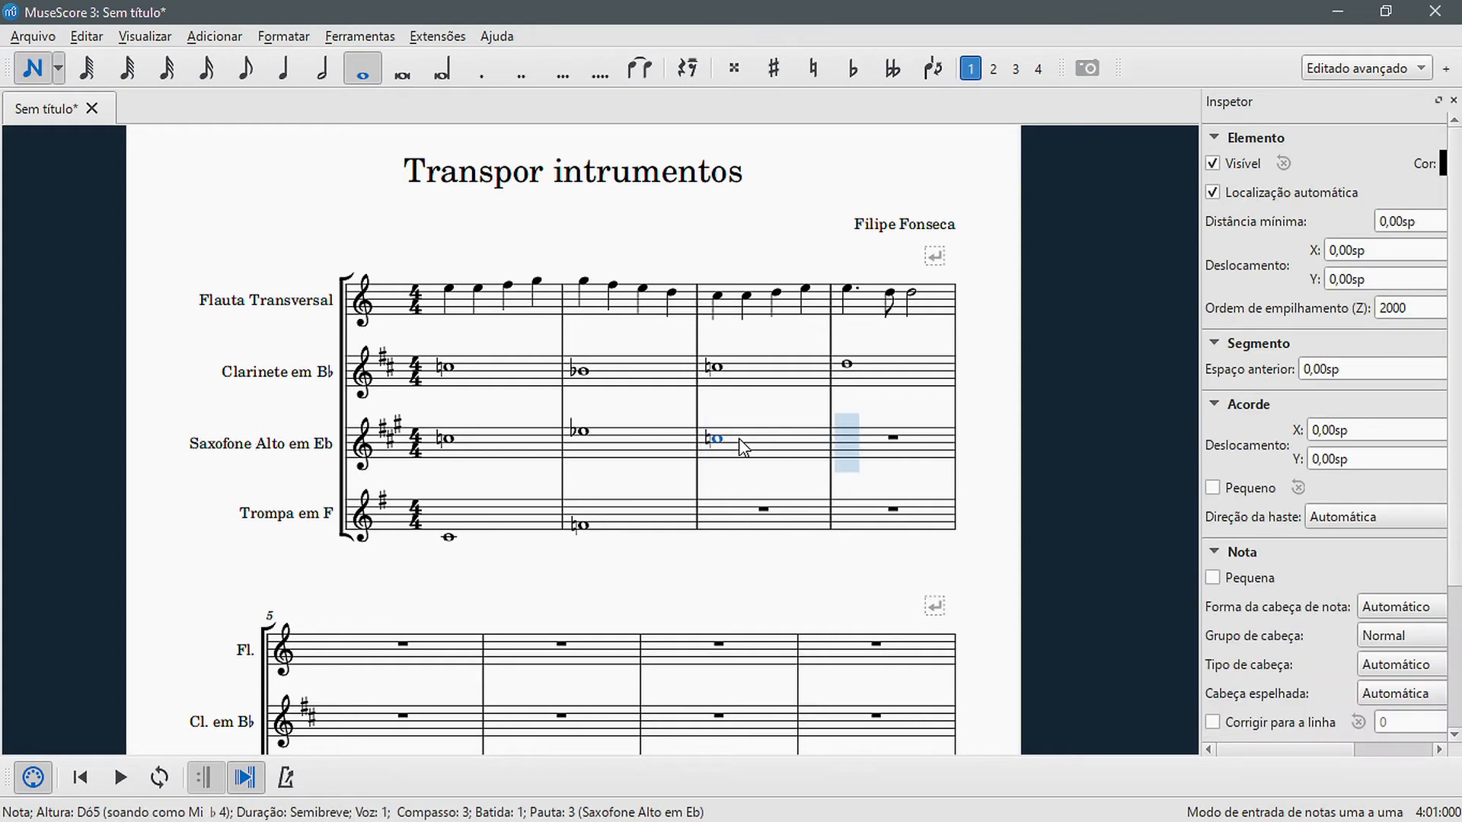
click(716, 538)
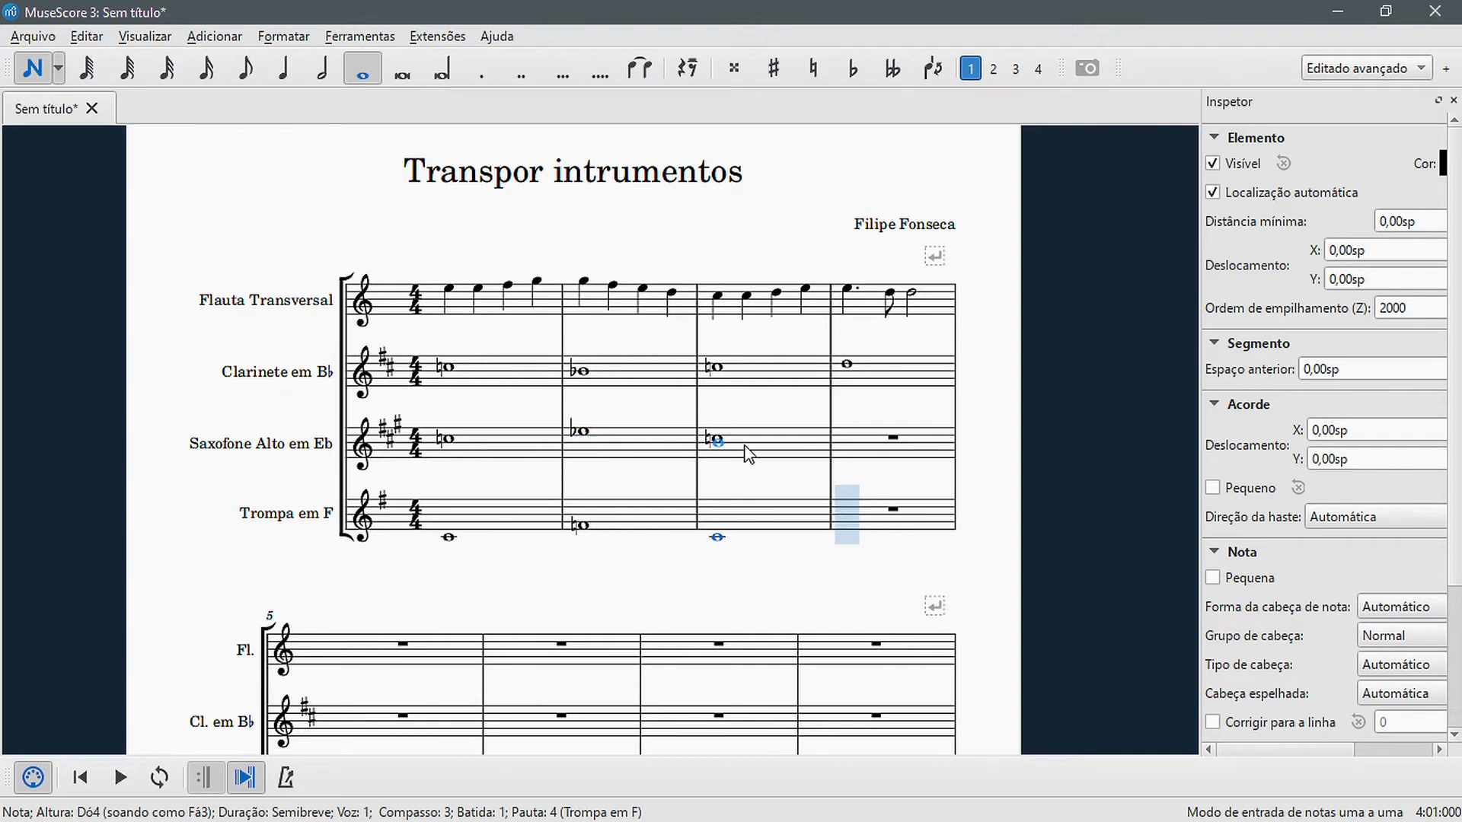
Enter a whole-note A in alto saxophone measure 4 and a low whole-note G in horn measure 4
click(847, 447)
scroll(789, 560, up, 3)
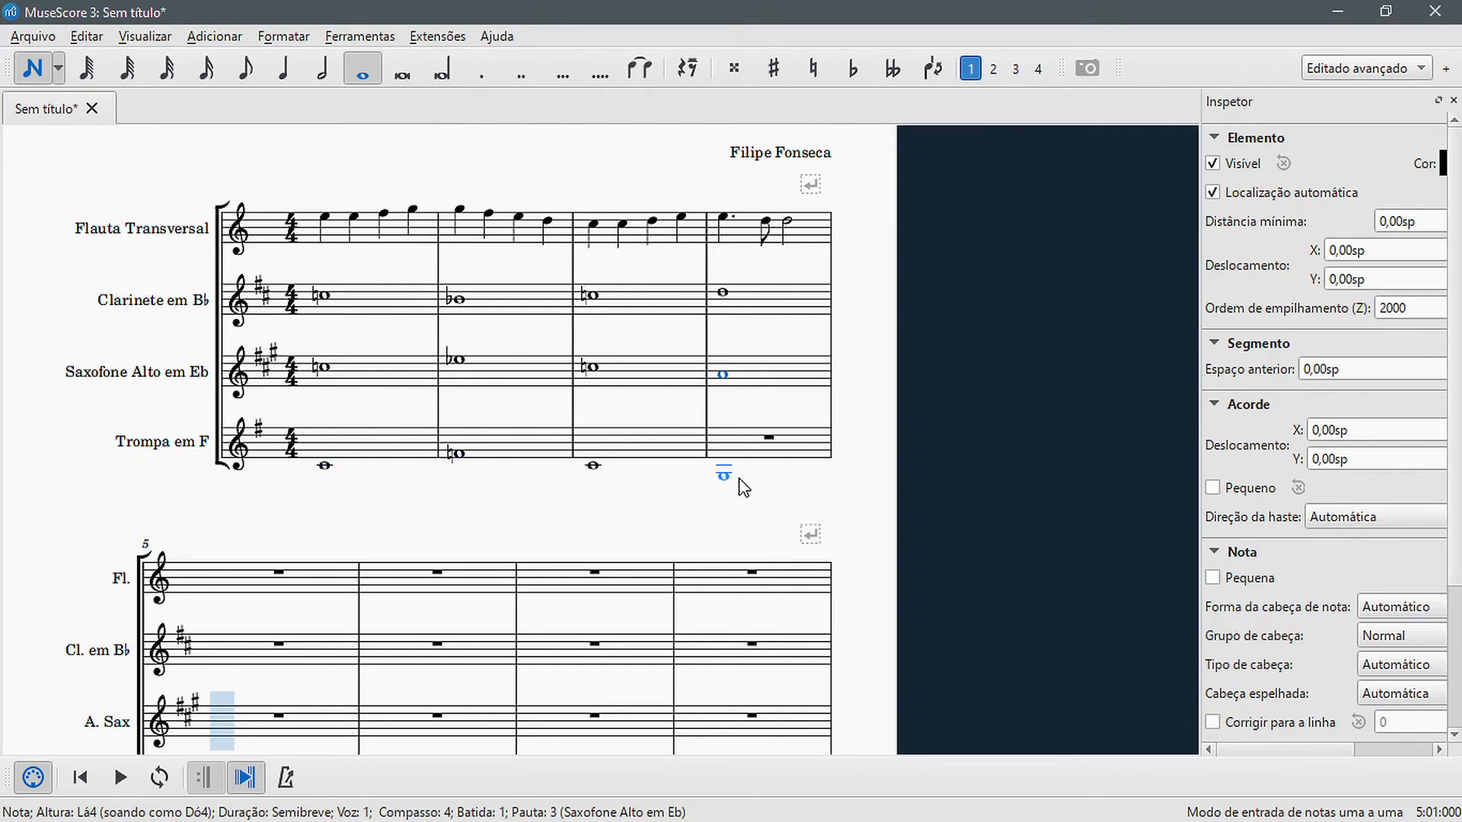
click(739, 480)
scroll(685, 548, down, 5)
scroll(721, 591, up, 5)
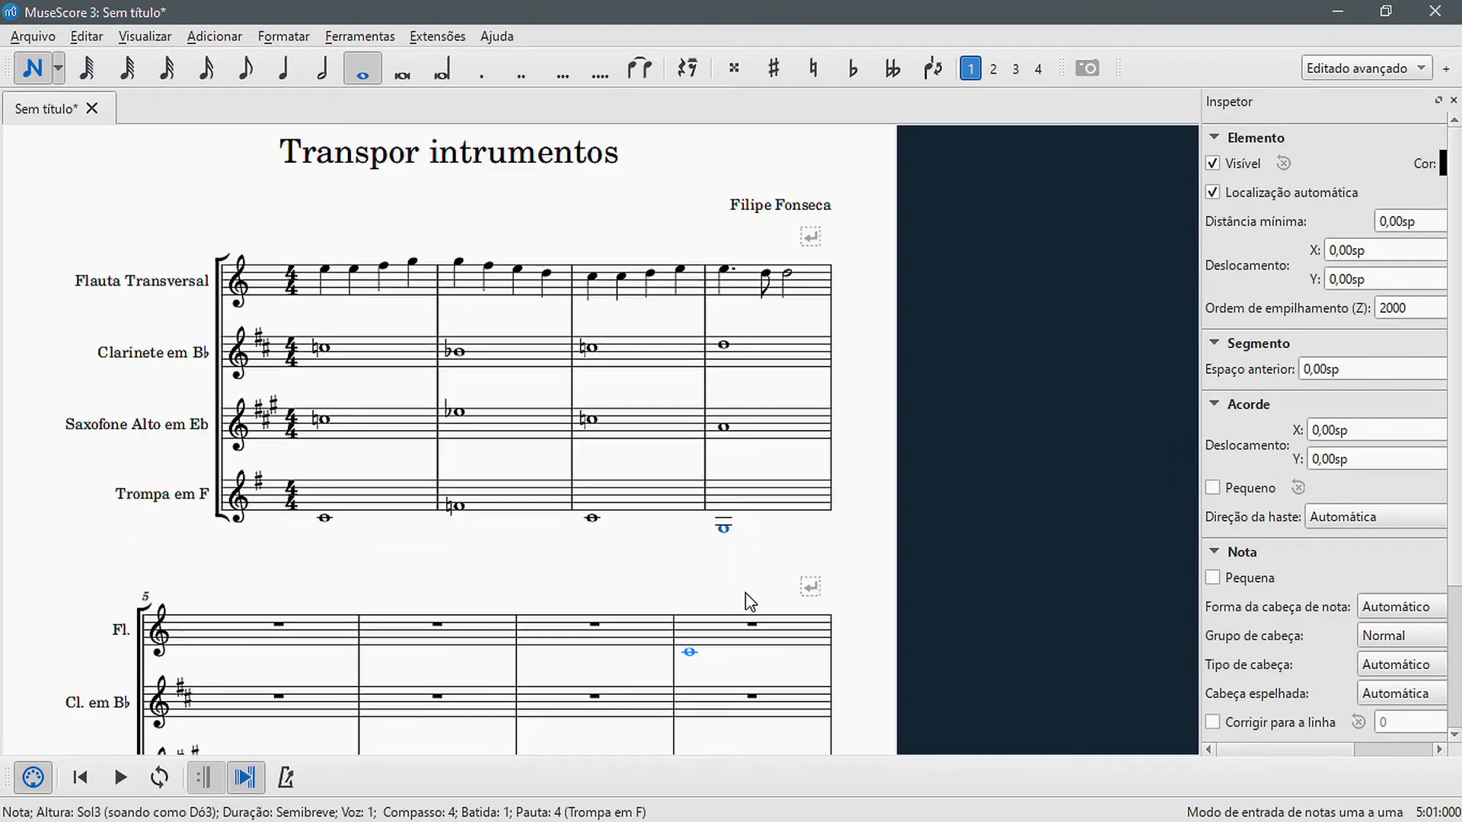
key(Escape)
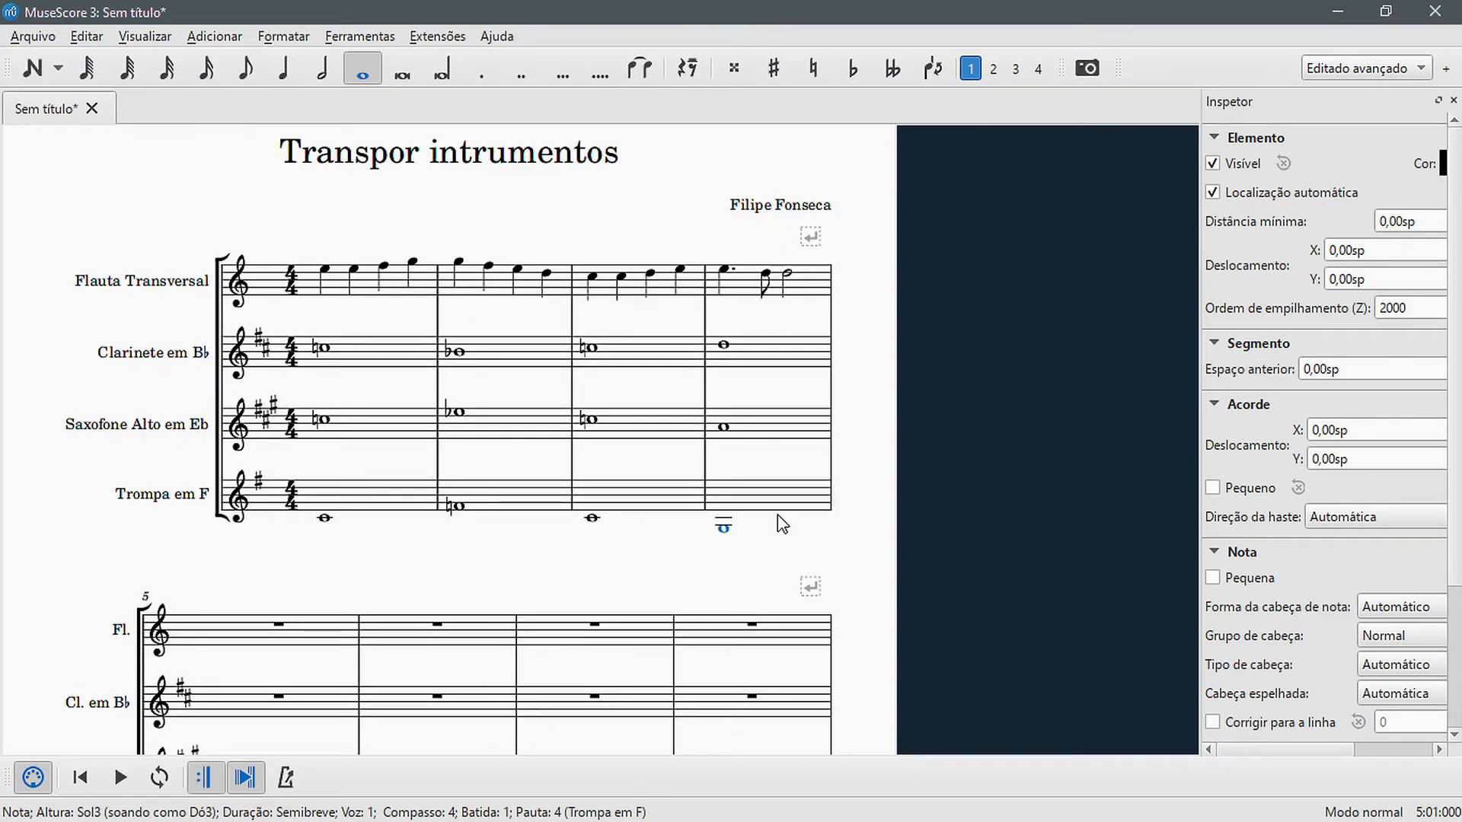
click(724, 427)
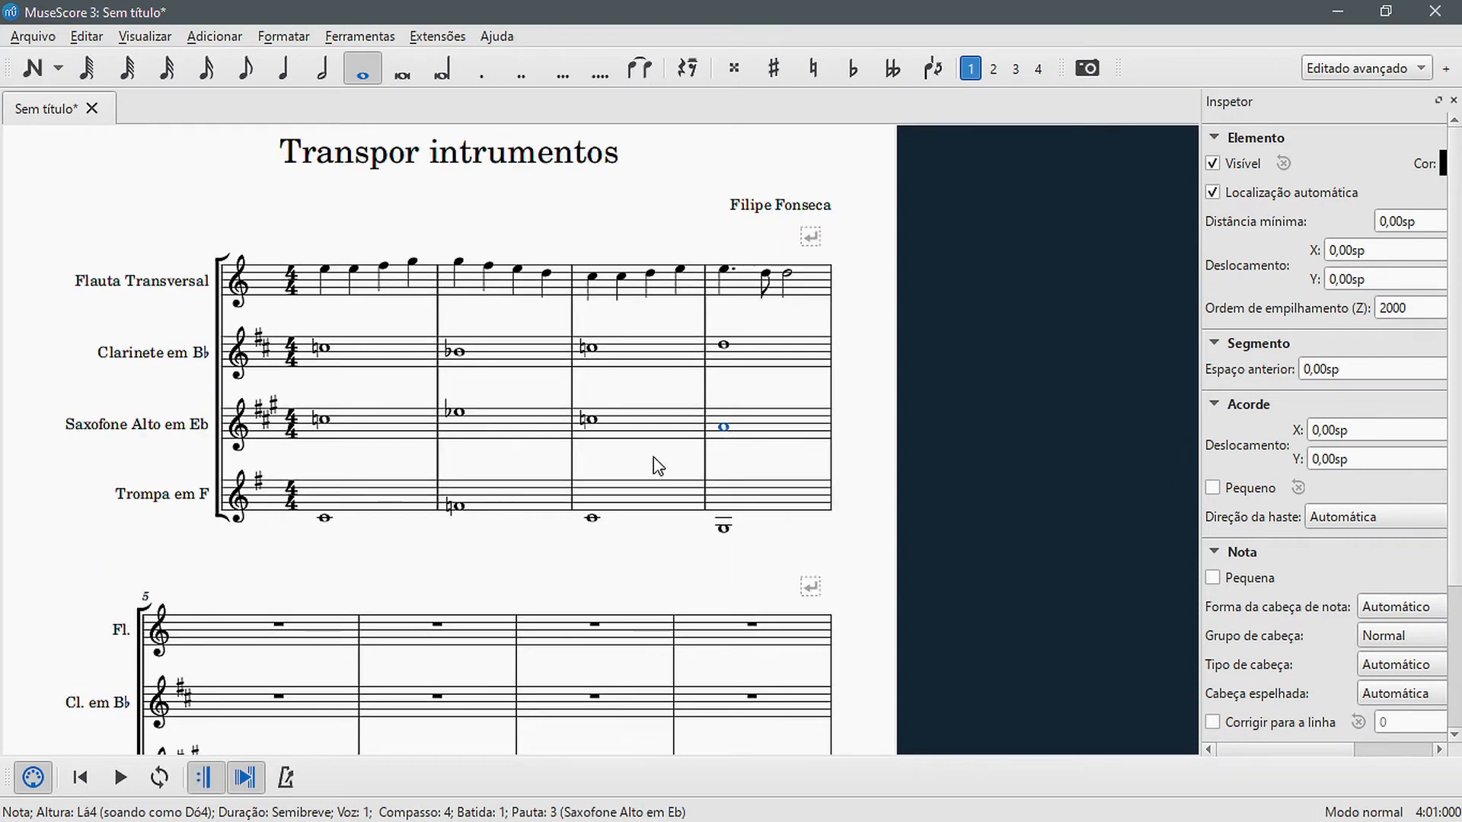
click(725, 528)
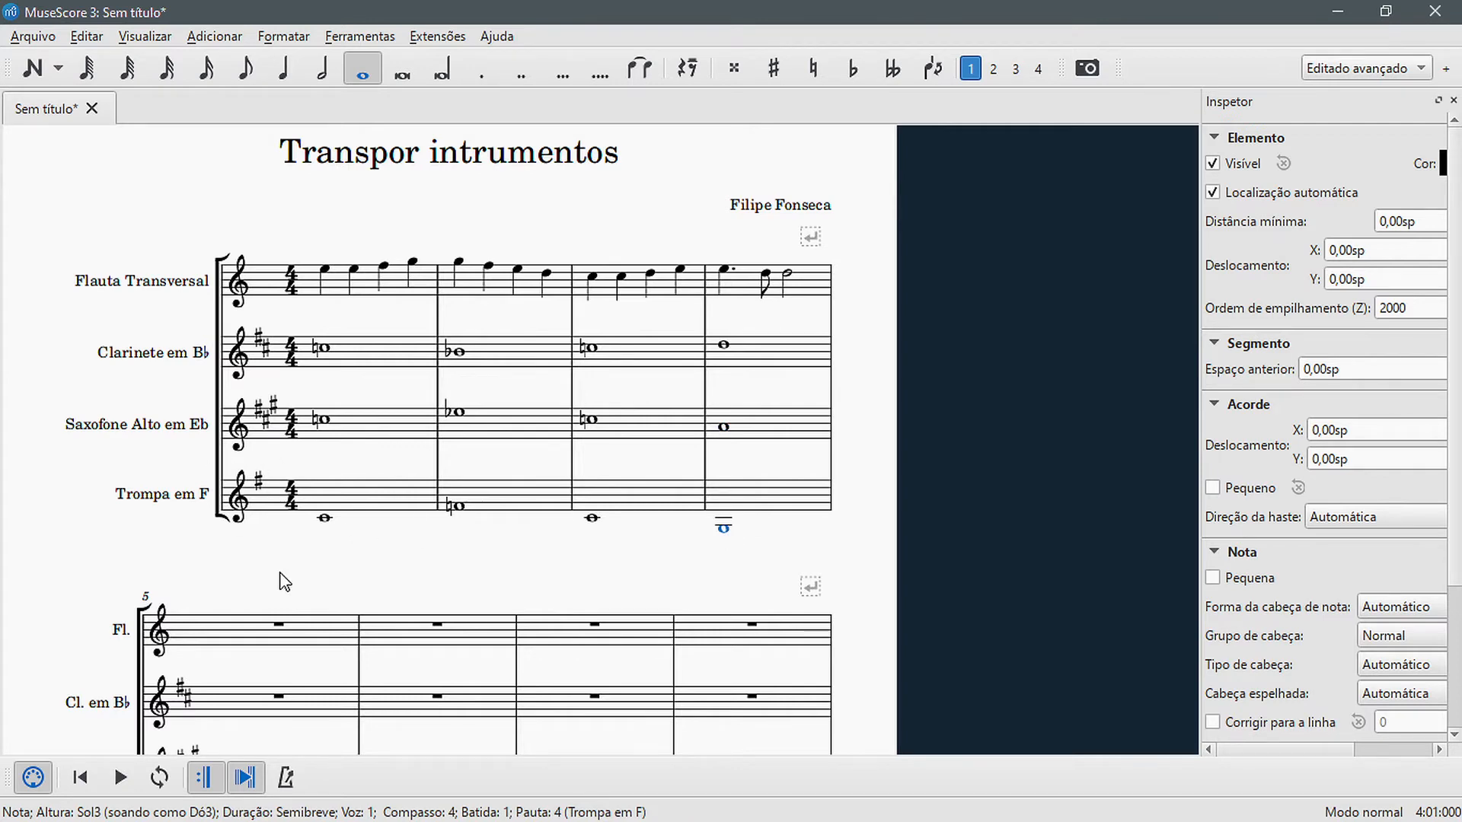
Delete the example notes in measures 1–4 of the clarinet, alto saxophone and horn staves
click(380, 348)
shift+click(766, 506)
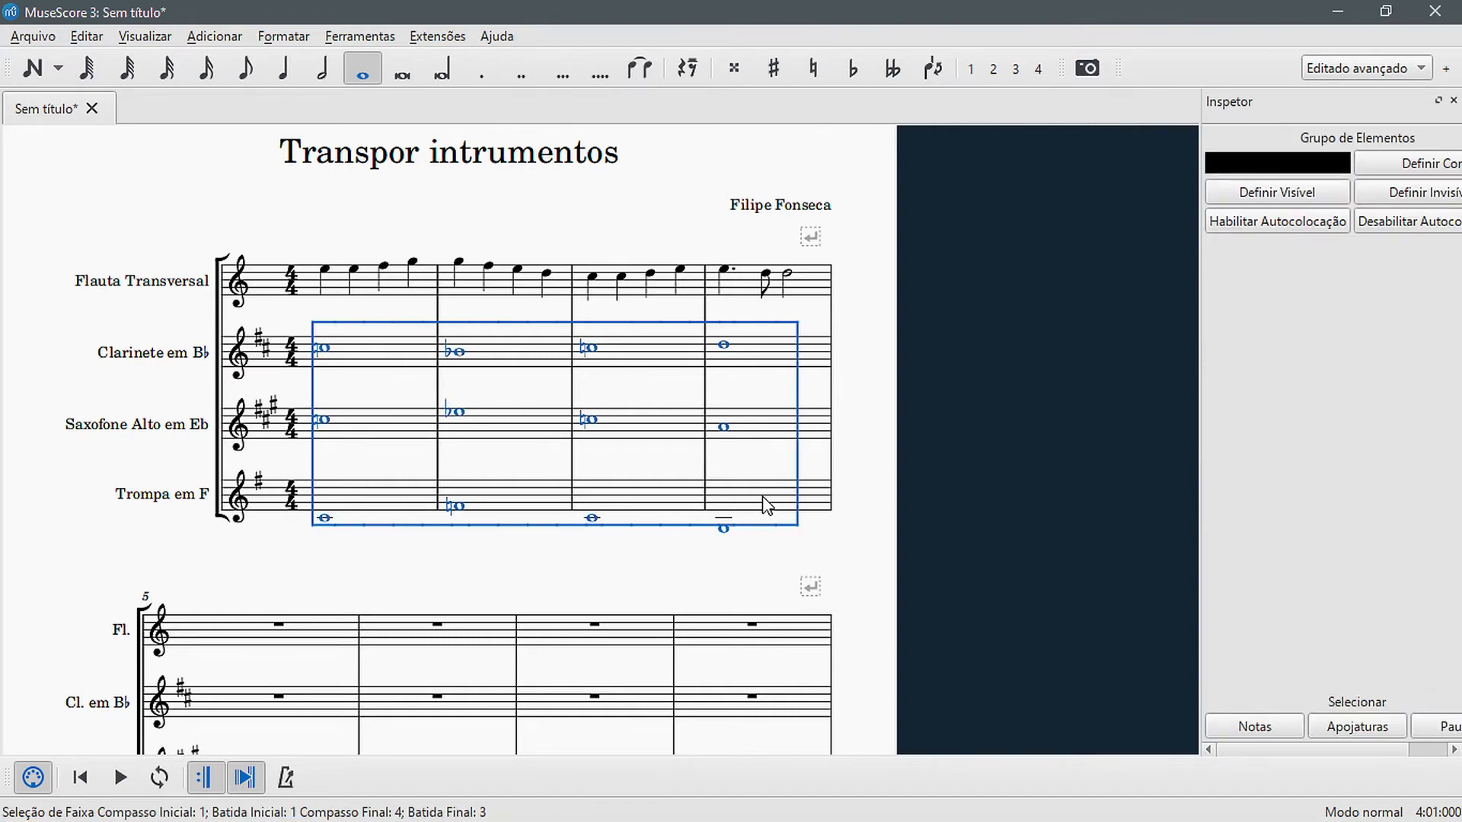
key(Delete)
drag(405, 467, 621, 512)
key(Escape)
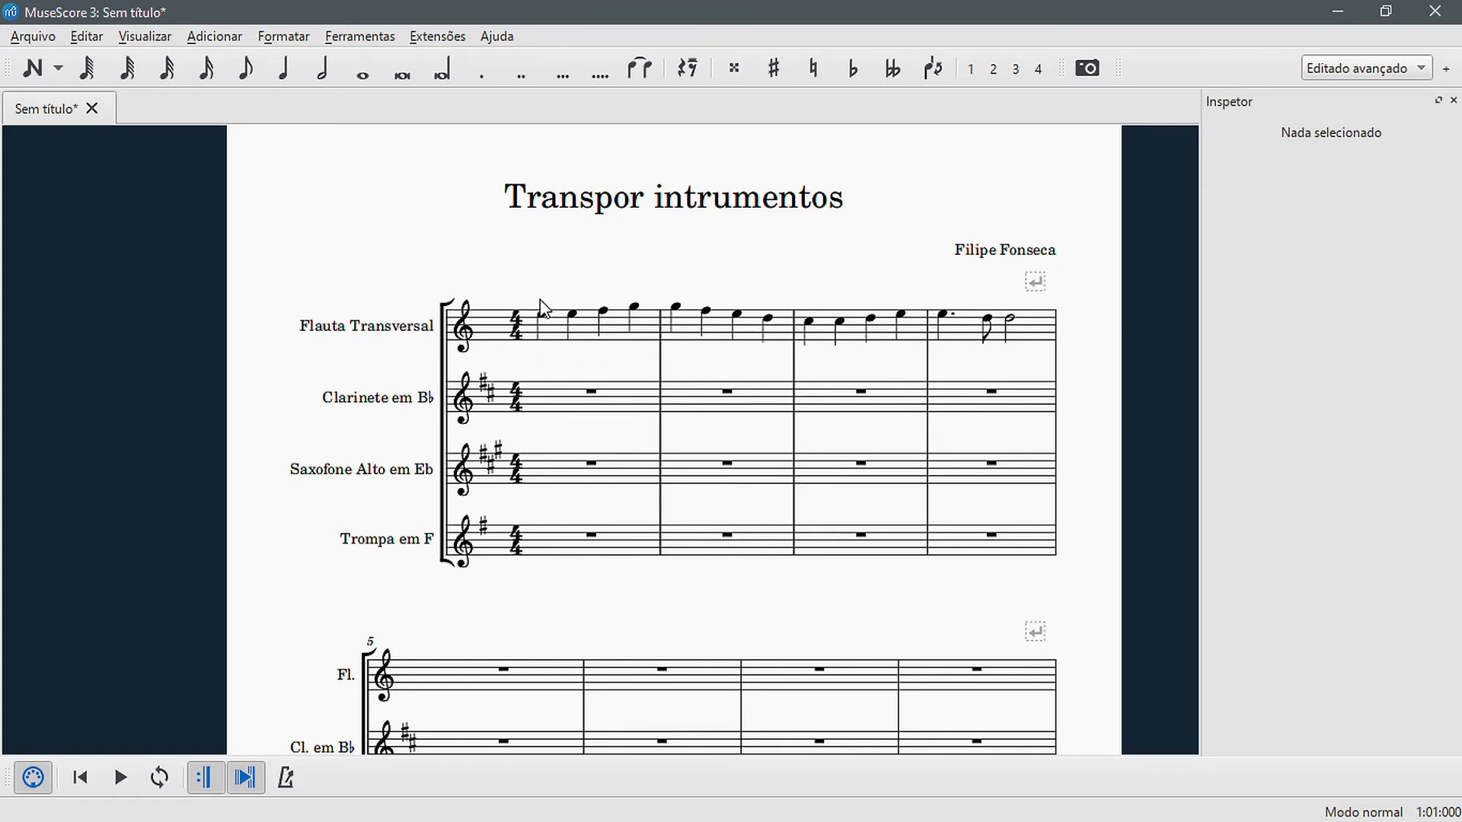
Enter the quarter notes F♯, F♯, G and A in clarinet measure 1
click(563, 404)
key(ctrl+z)
click(560, 403)
key(n)
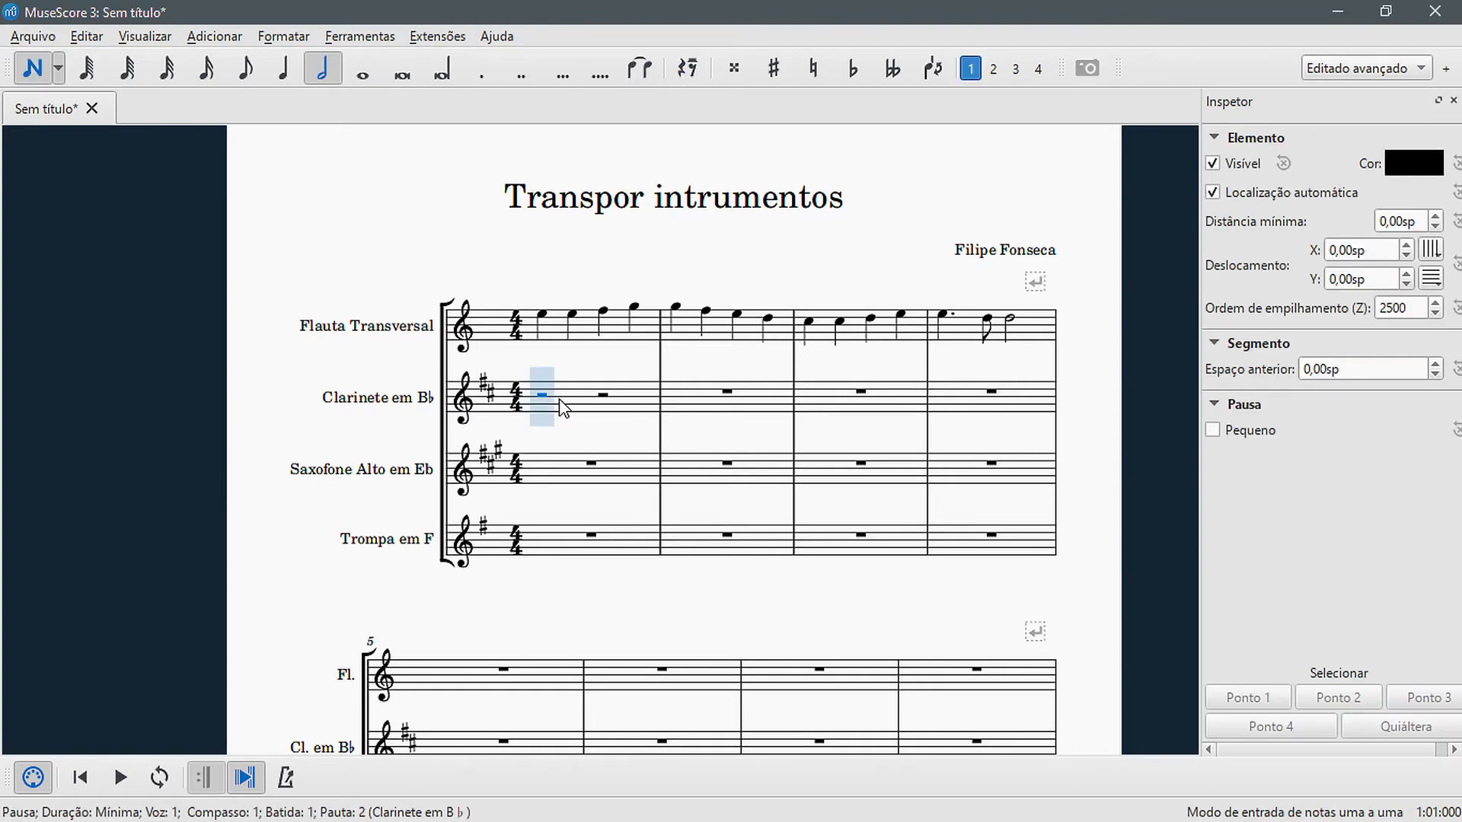
key(5)
key(f)
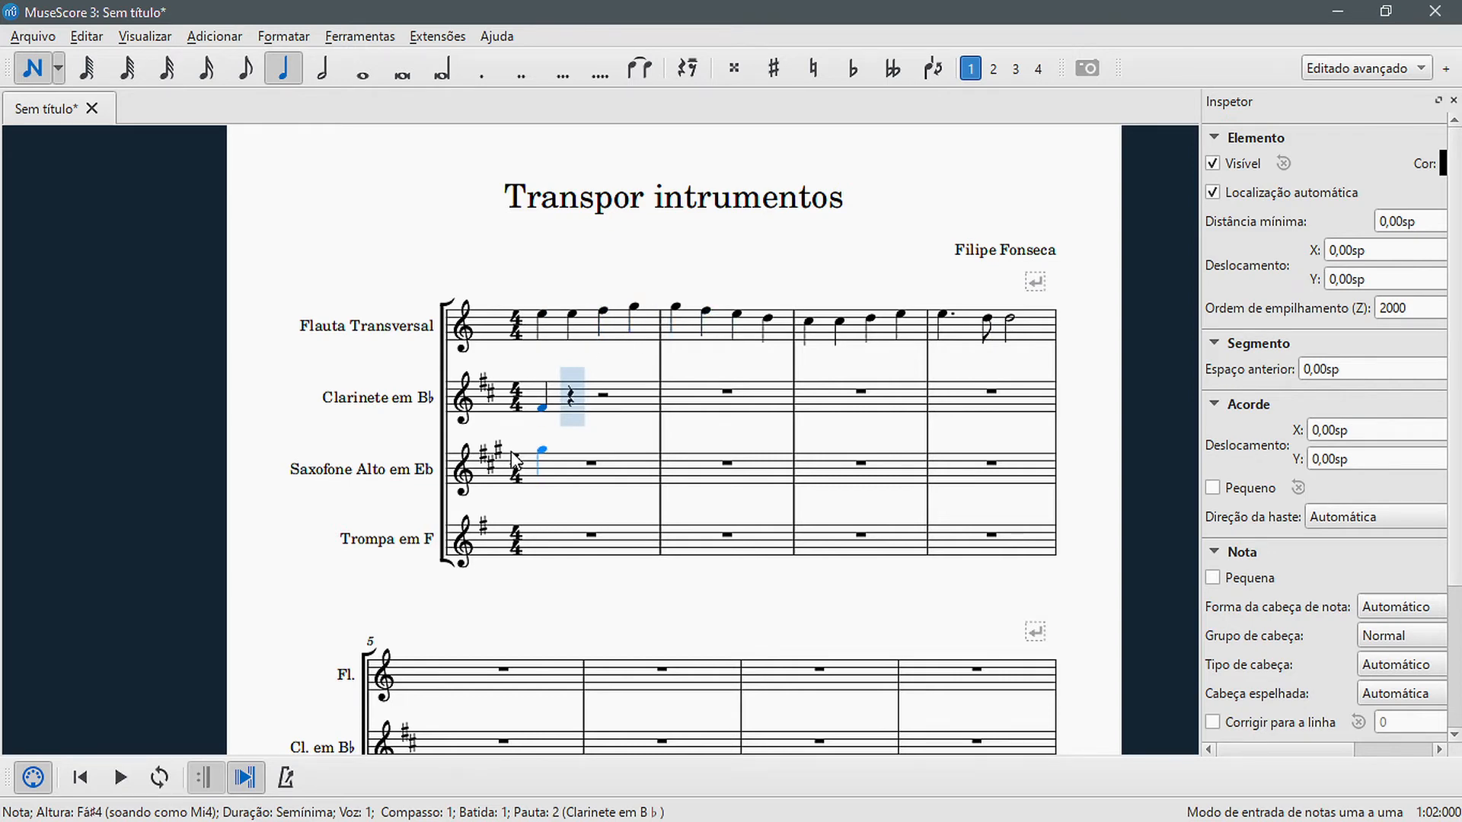
key(f)
key(g)
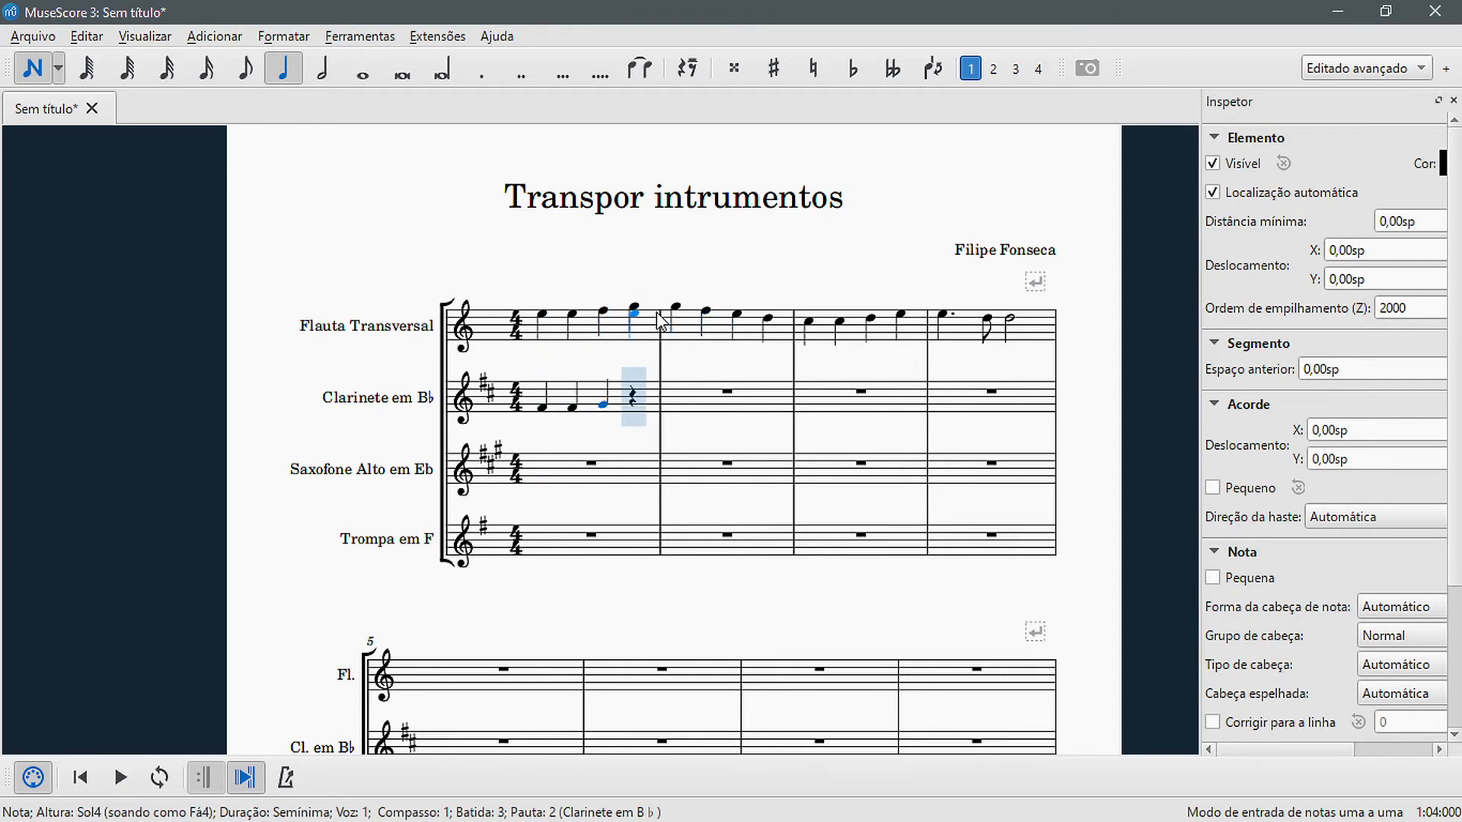
key(a)
Enter the quarter notes A, G, F♯ and E in clarinet measure 2 and a low D on measure 3's first beat
key(a)
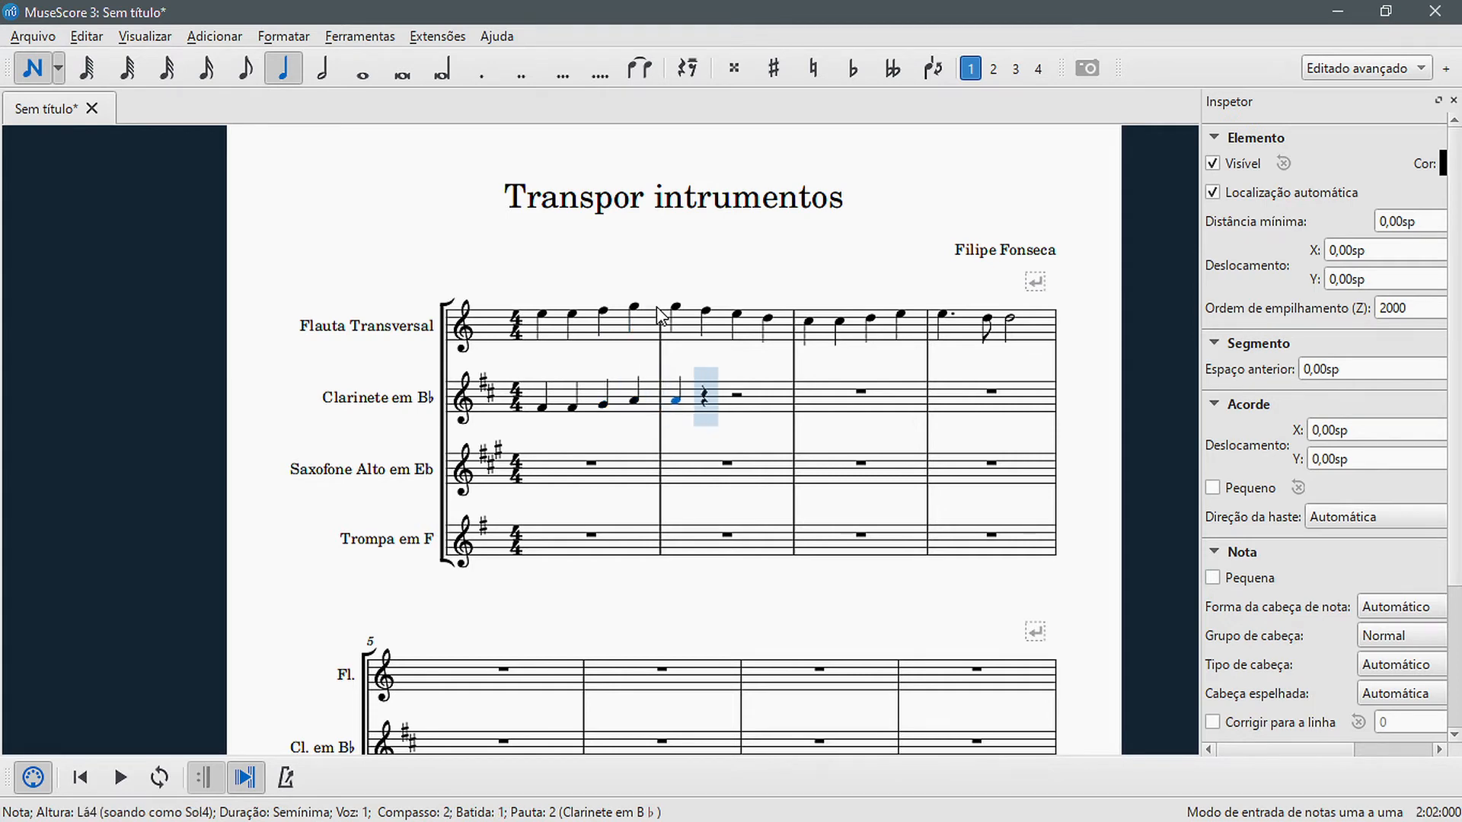
key(g)
key(f)
key(e)
key(d)
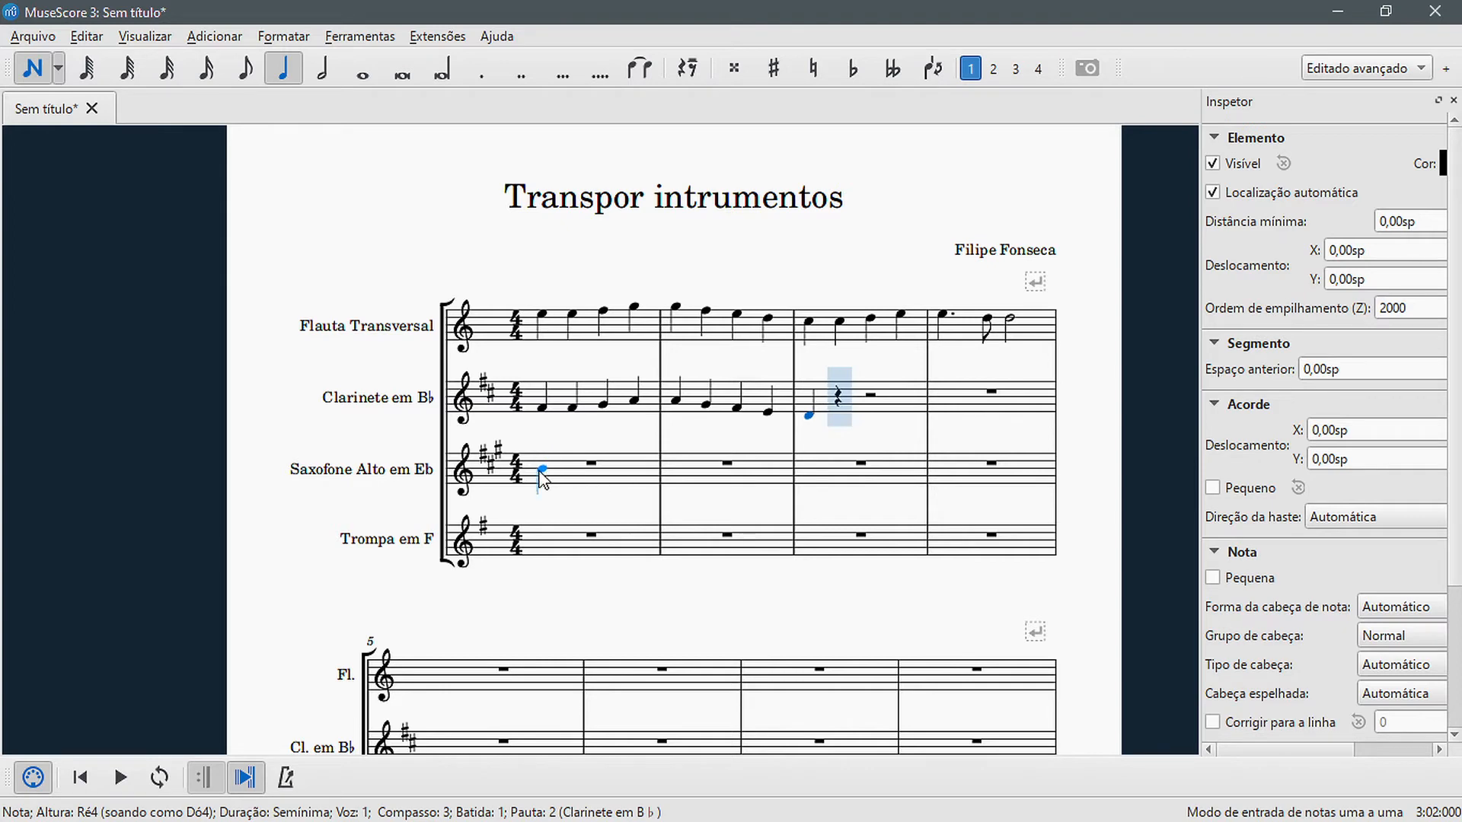
key(Escape)
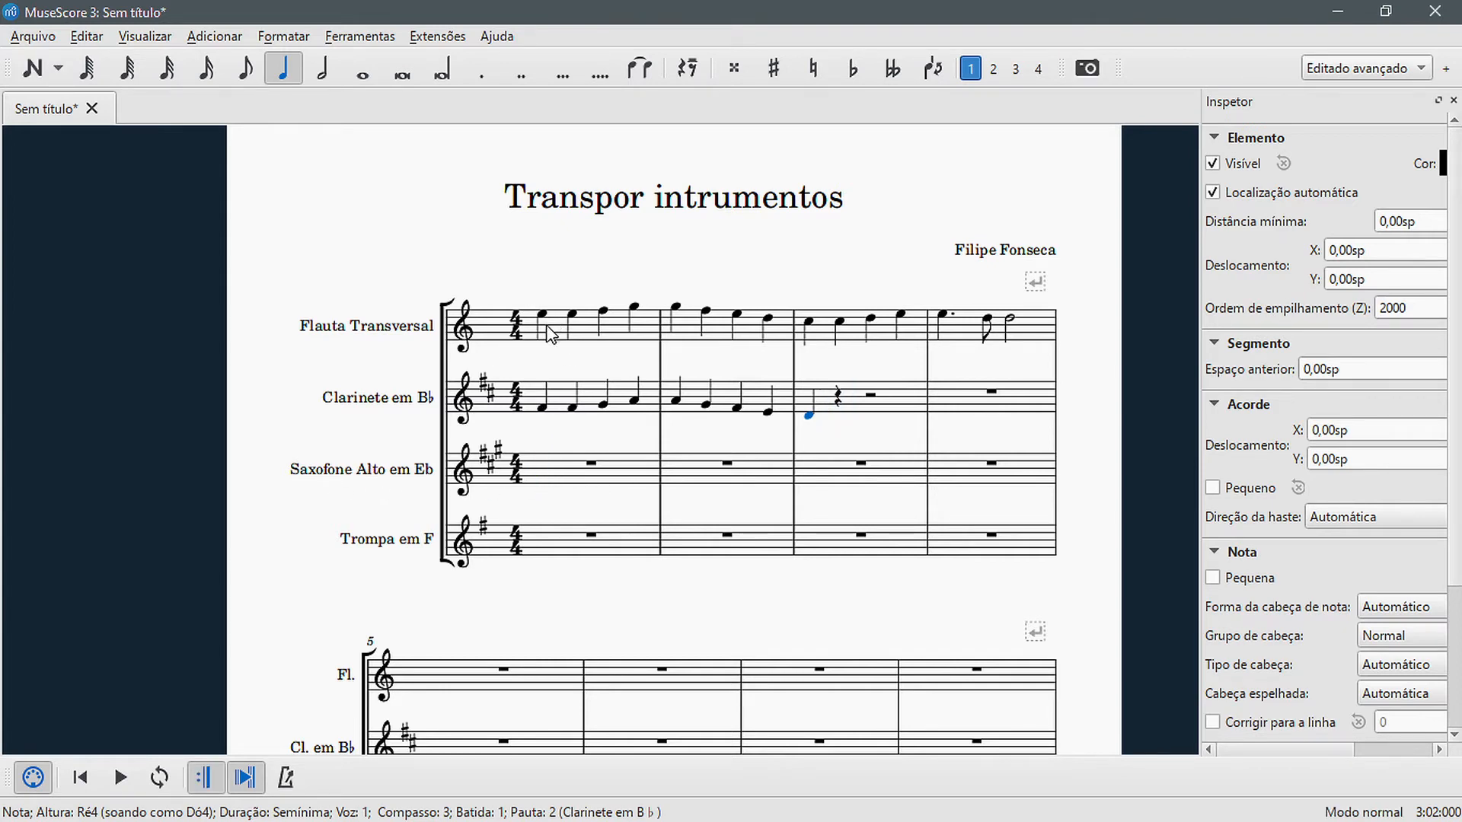
Enter the quarter notes C♯, C♯, D, E in alto saxophone measure 1 and E, D, C♯, B in measure 2
click(541, 467)
key(n)
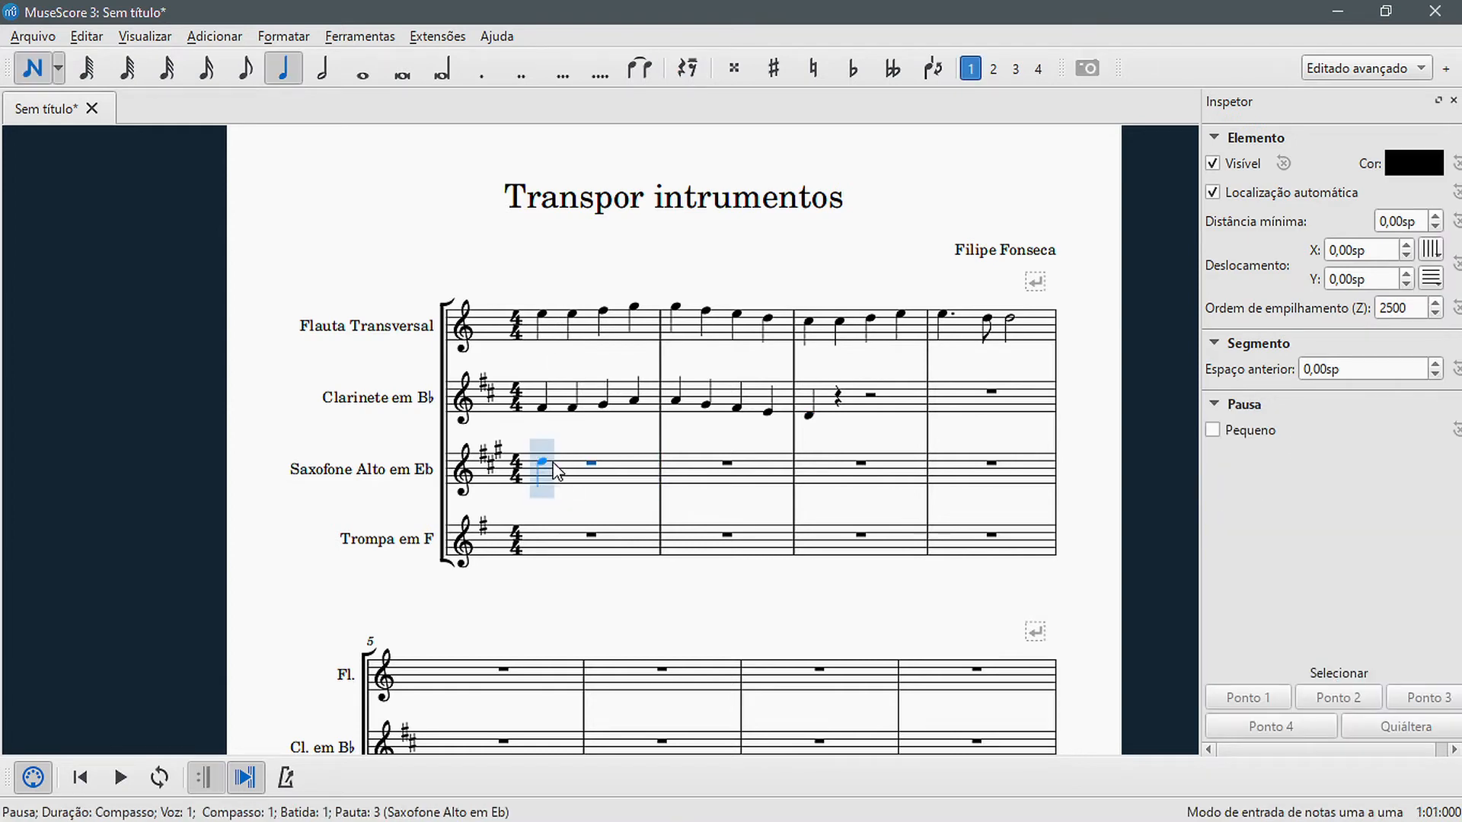
click(546, 466)
key(c)
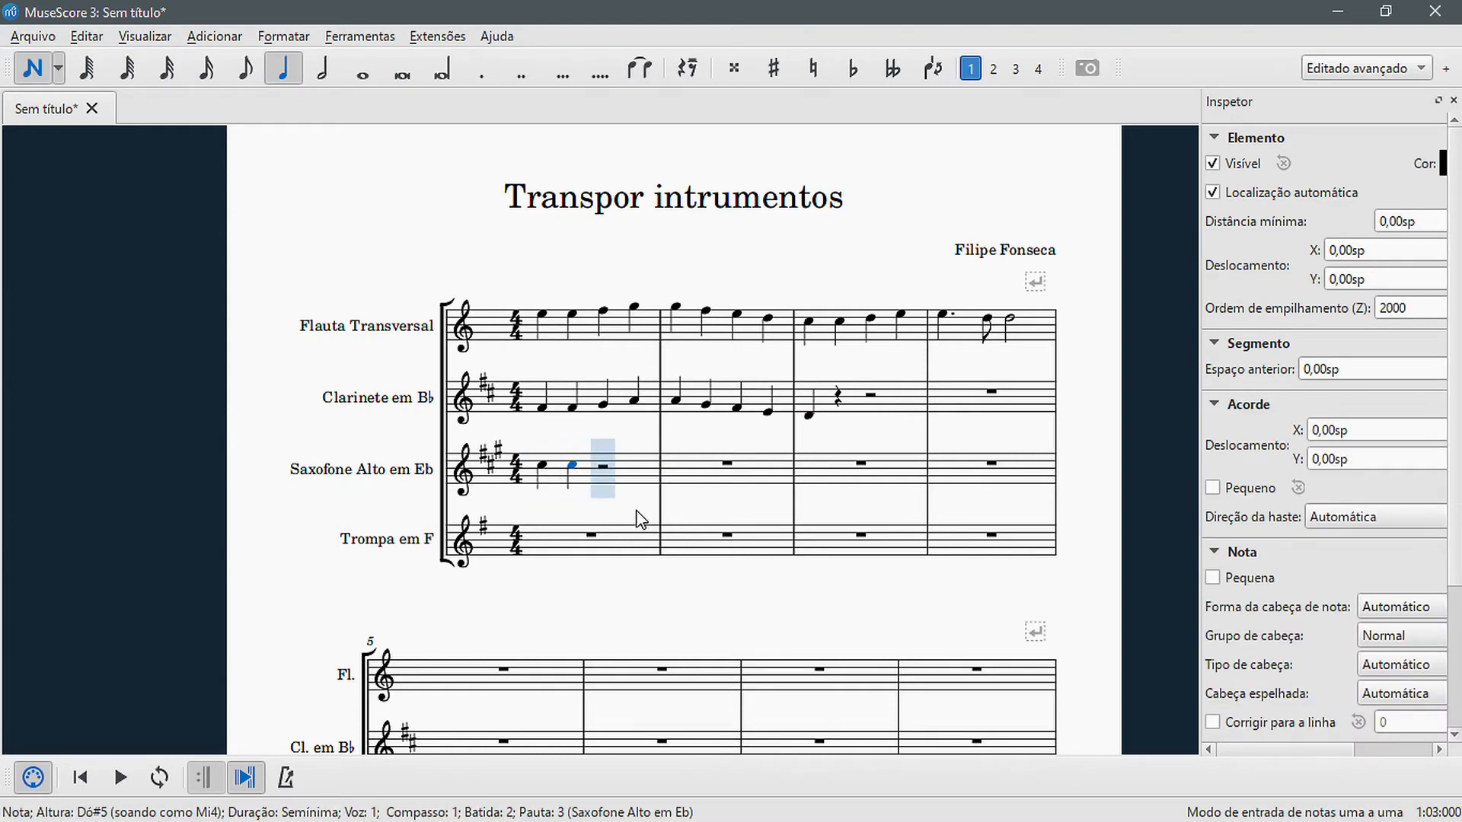
key(d)
key(e)
key(e)
key(d)
key(c)
key(b)
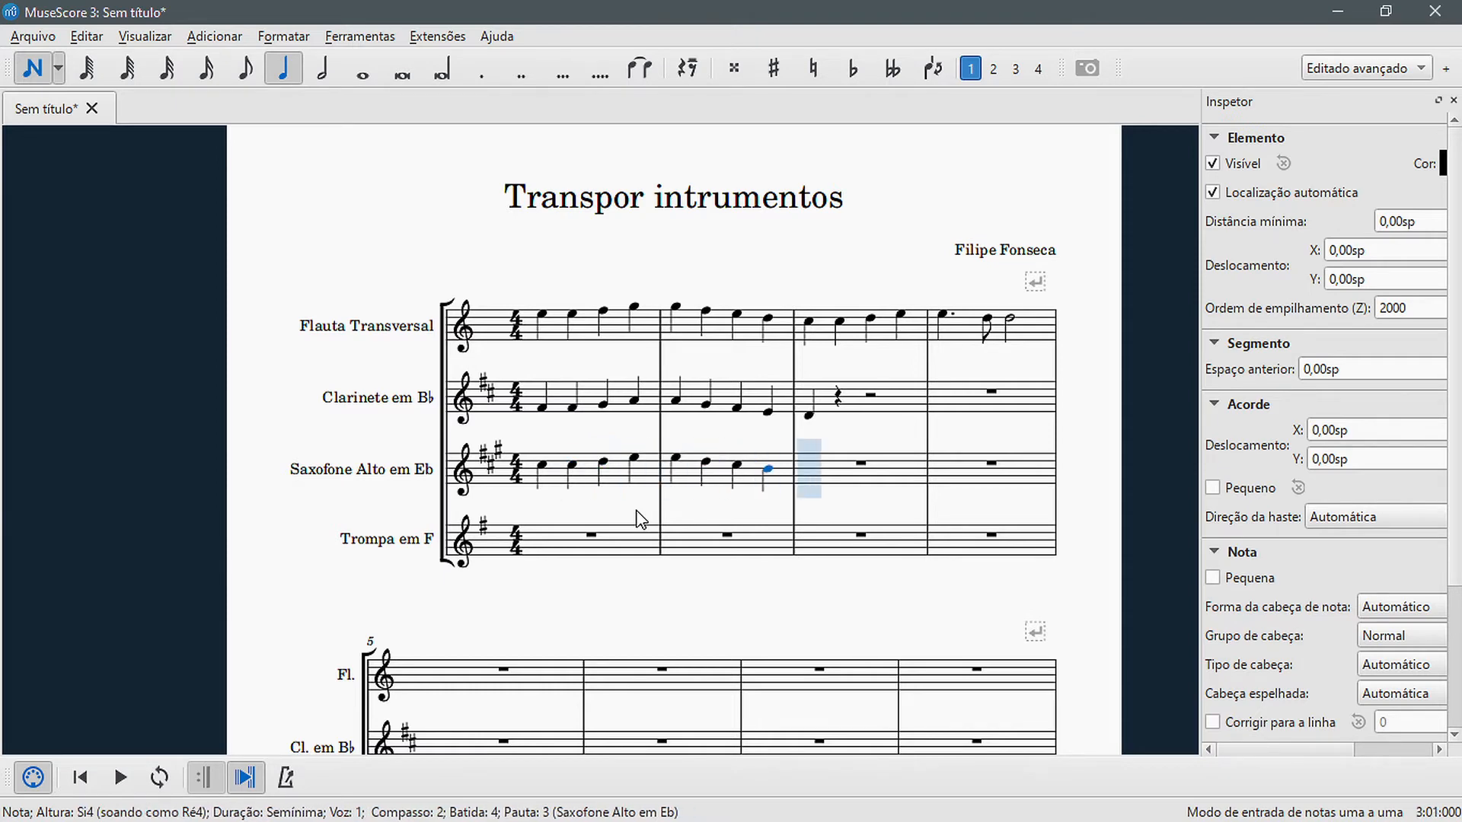
Enter the quarter notes B, B, C, D in horn measure 1 and D, C, B, A in measure 2
click(543, 542)
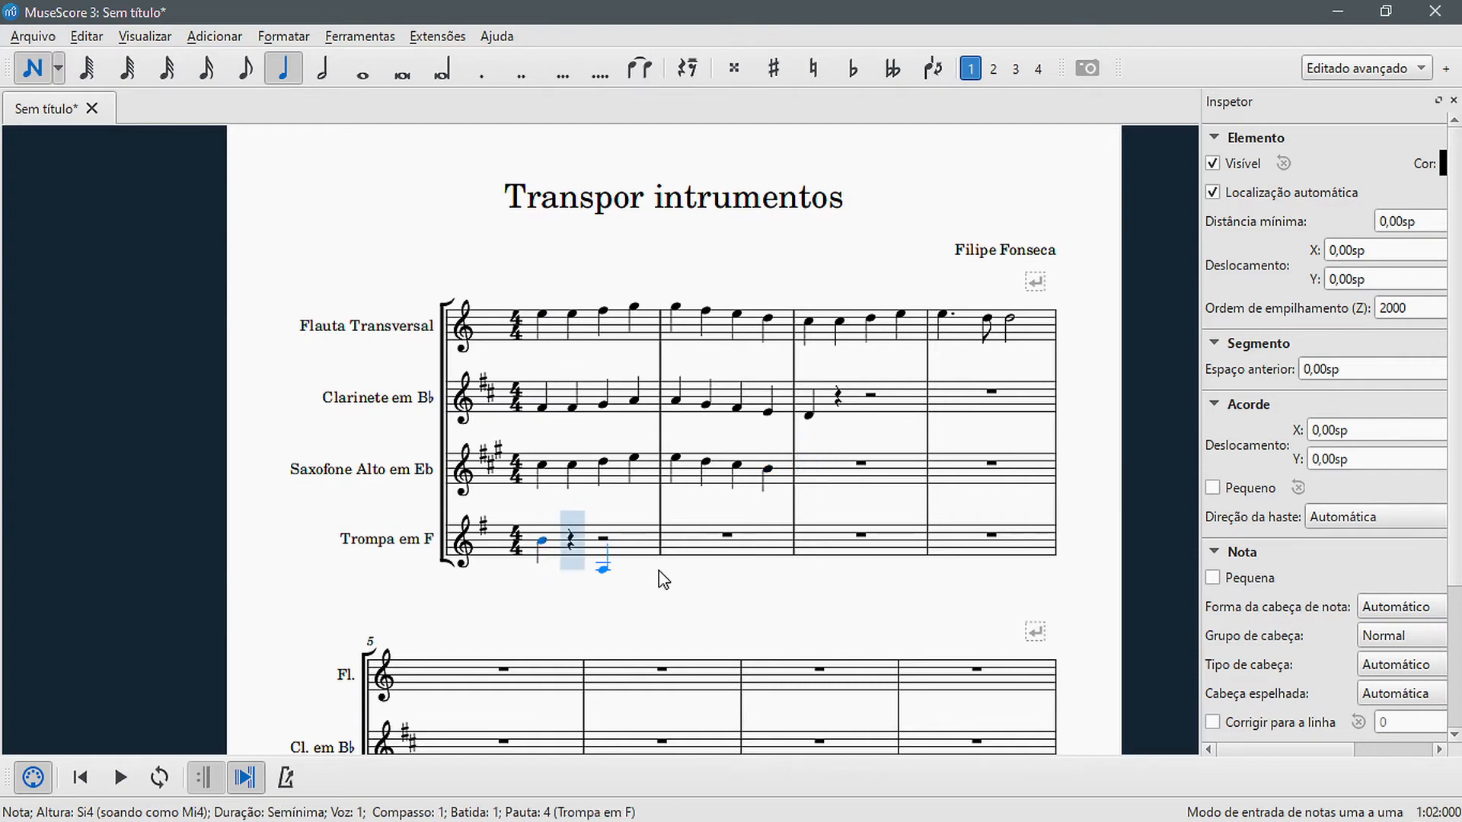
key(b)
key(c)
key(d)
key(d)
key(c)
key(b)
key(a)
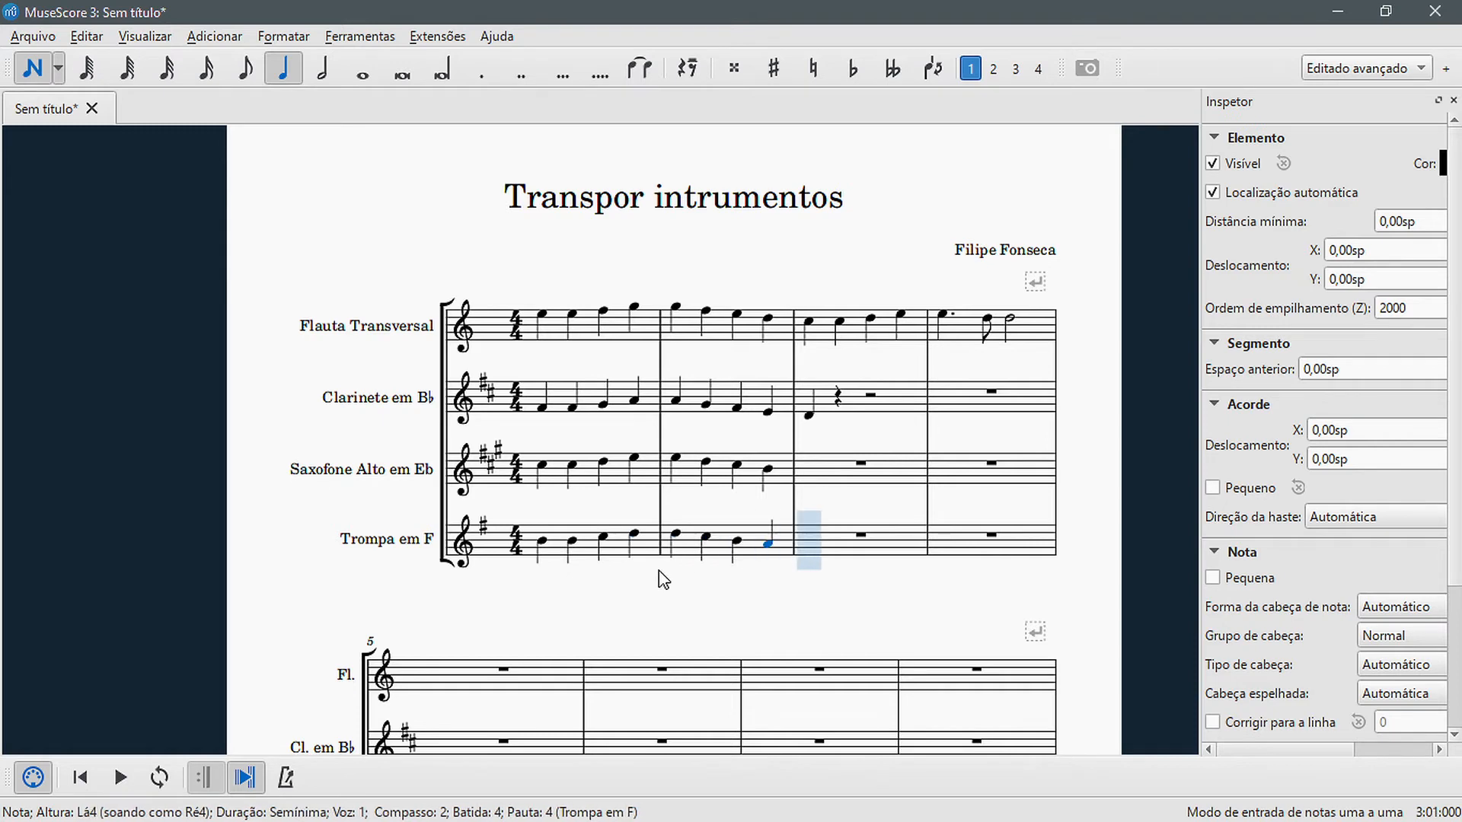
key(Escape)
Turn on concert pitch display in the score's style settings
click(211, 36)
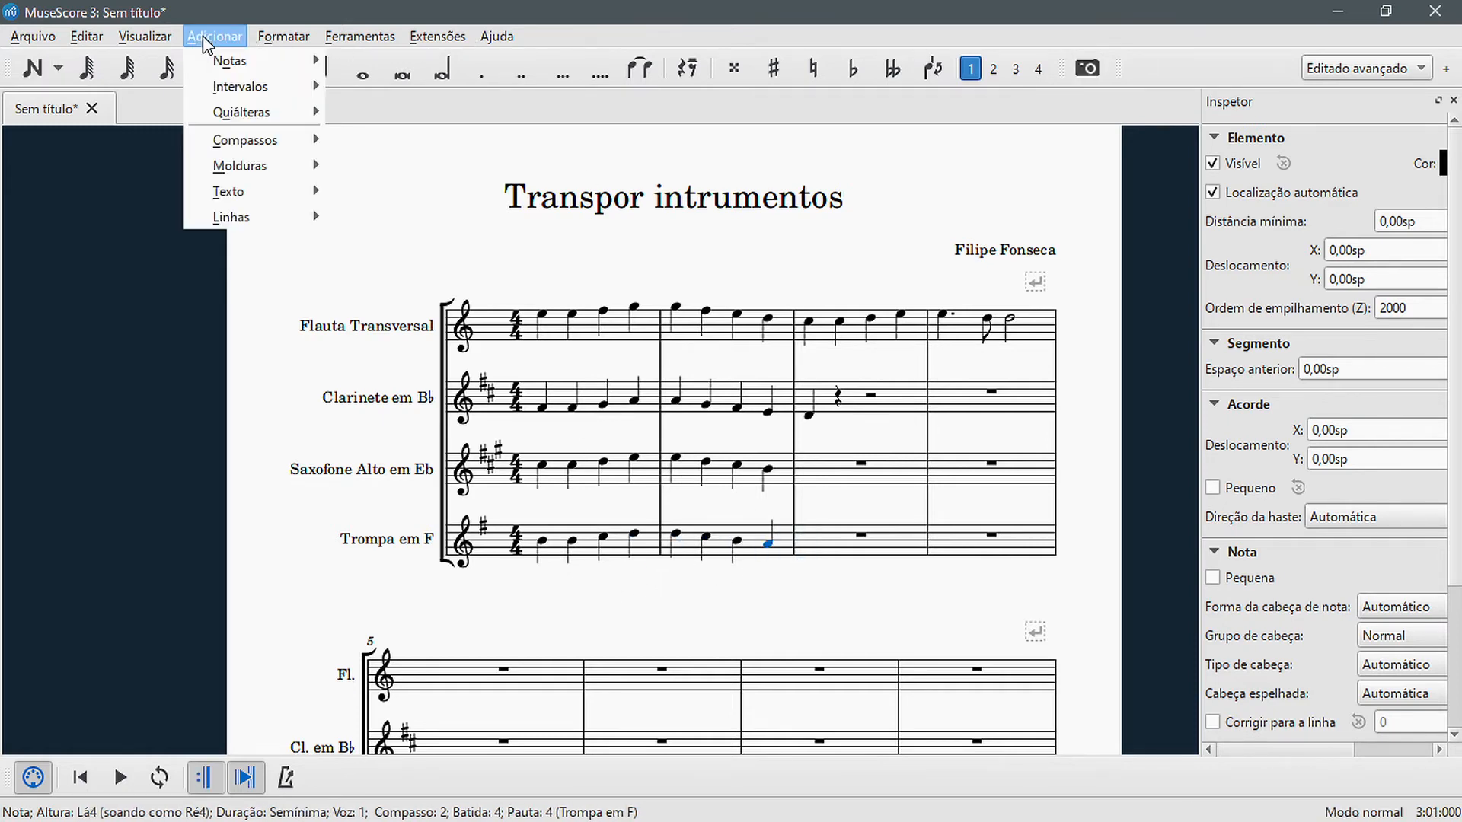
click(277, 56)
click(567, 148)
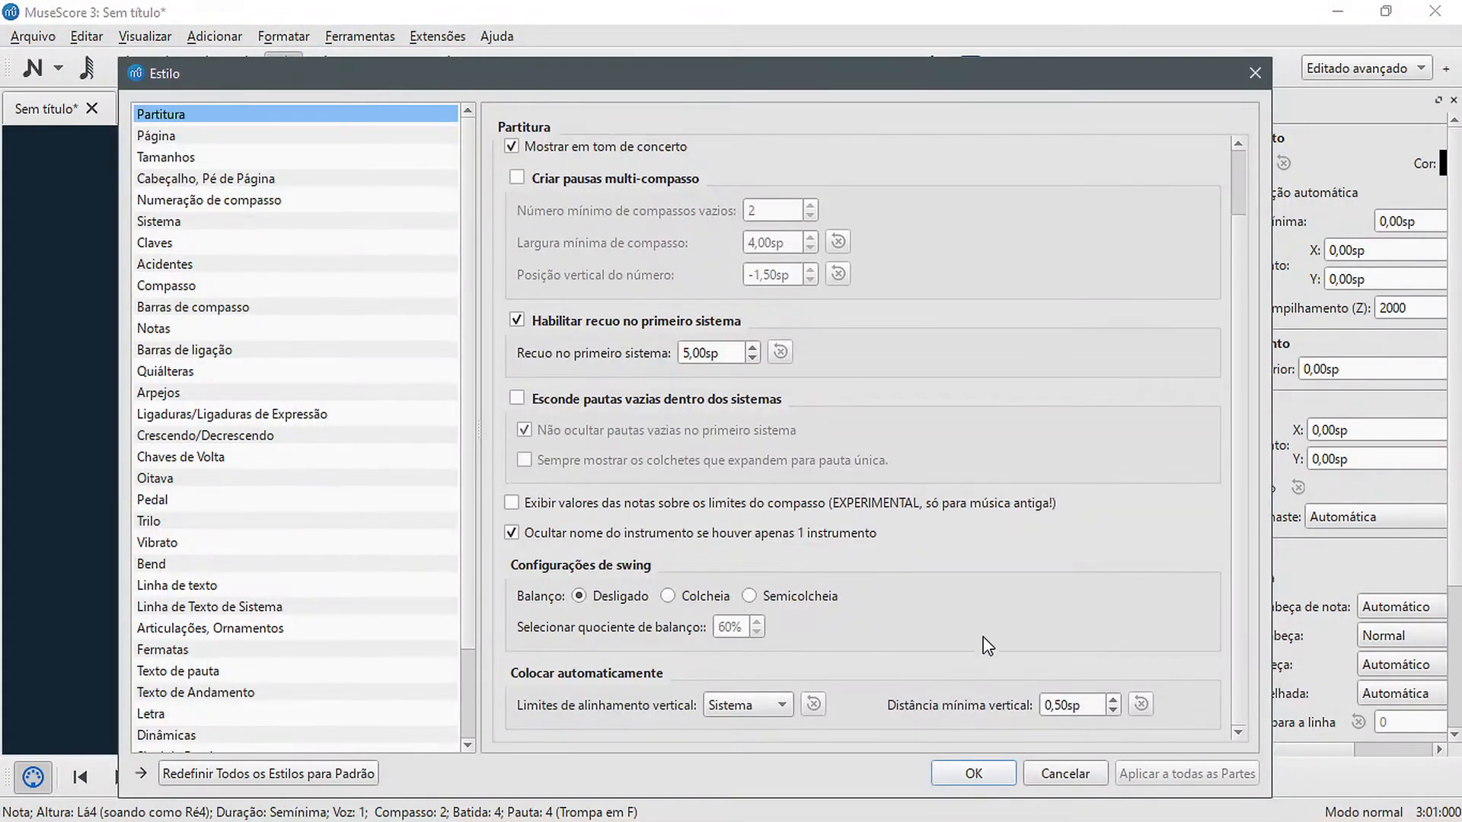
click(979, 773)
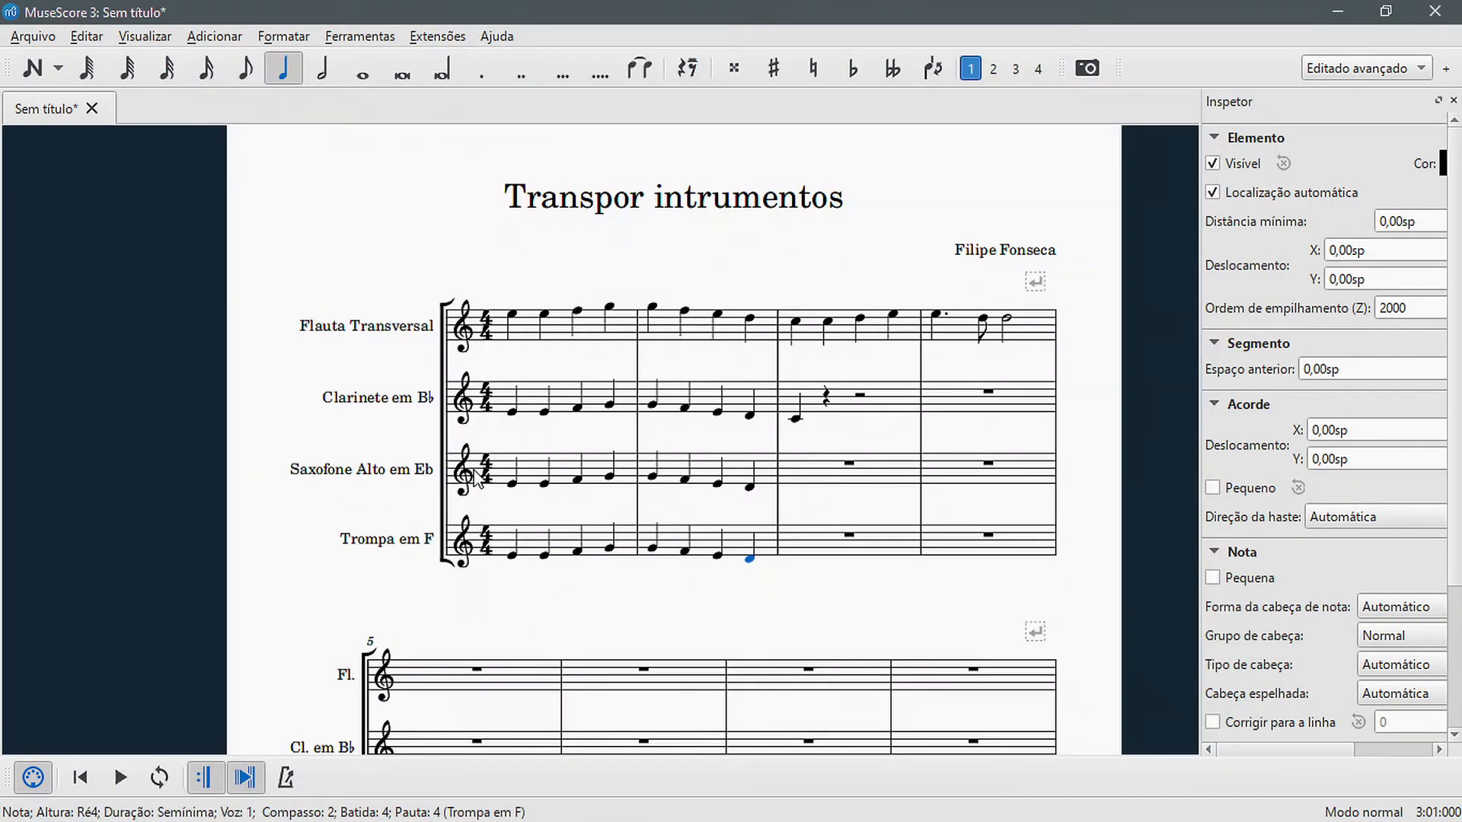
click(346, 36)
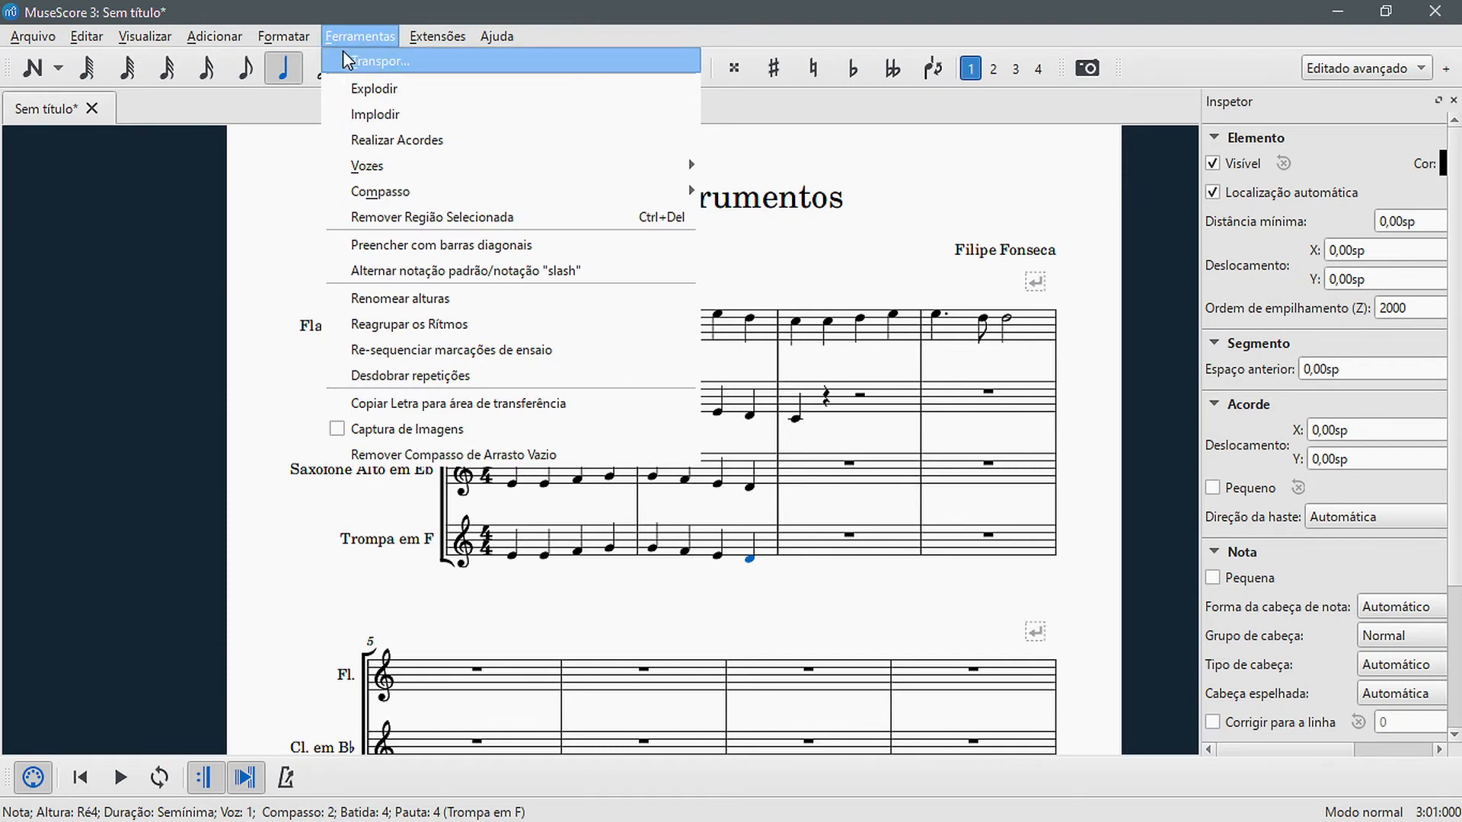
click(355, 59)
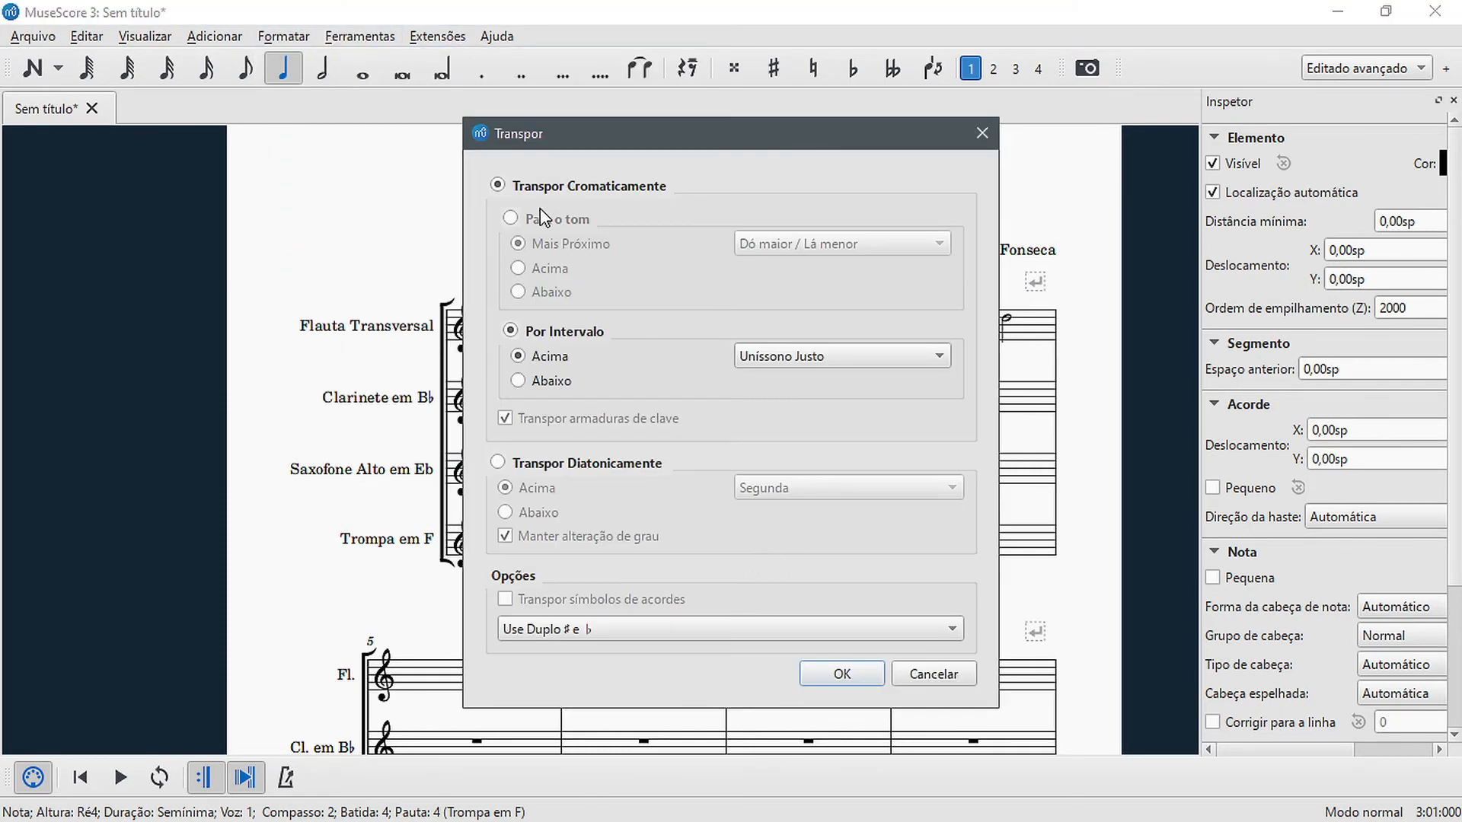
key(Escape)
Turn off concert pitch display in the score's style settings to show the transposed parts
click(285, 36)
click(293, 61)
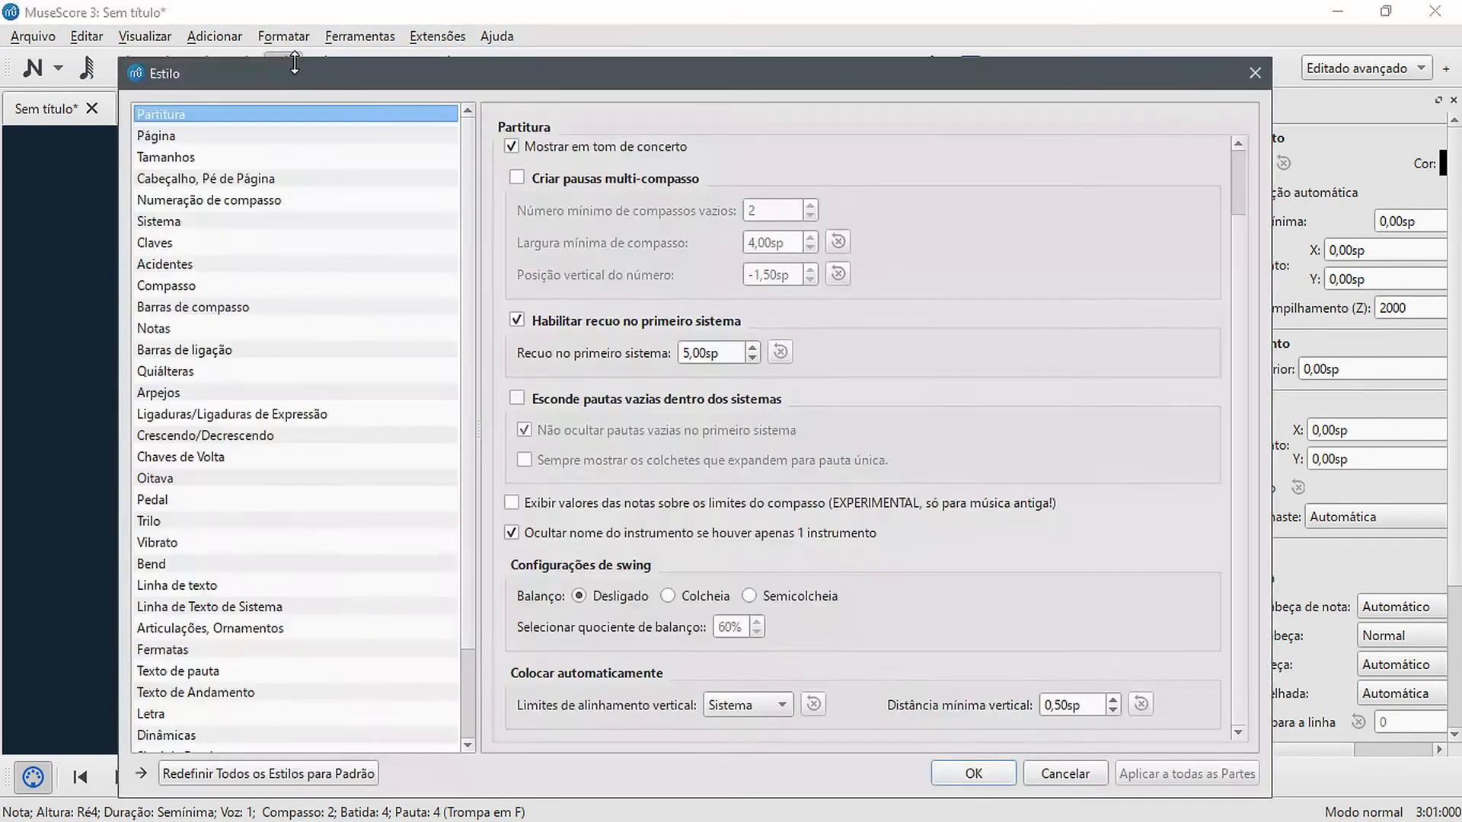
click(956, 773)
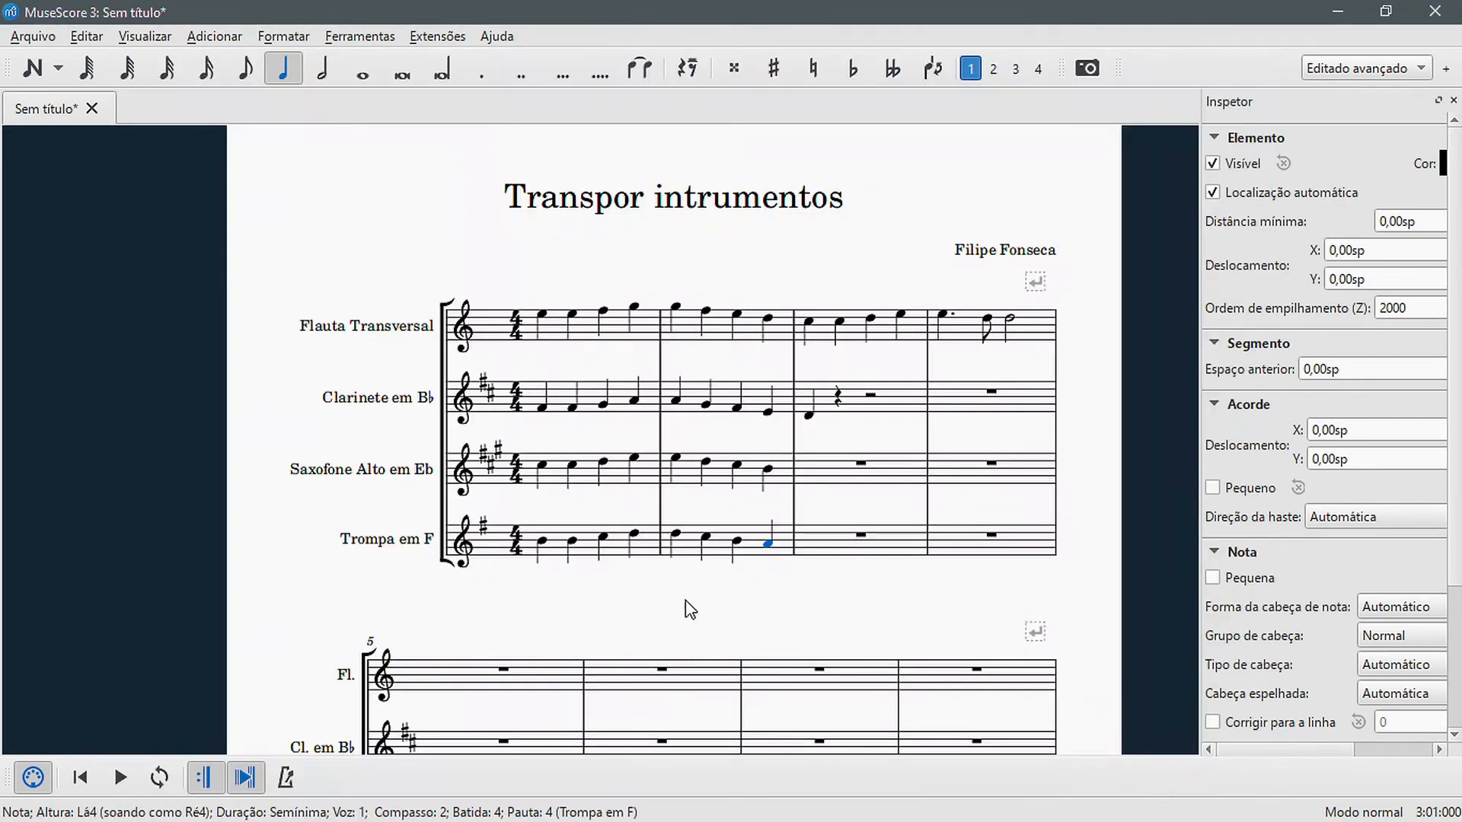
click(748, 573)
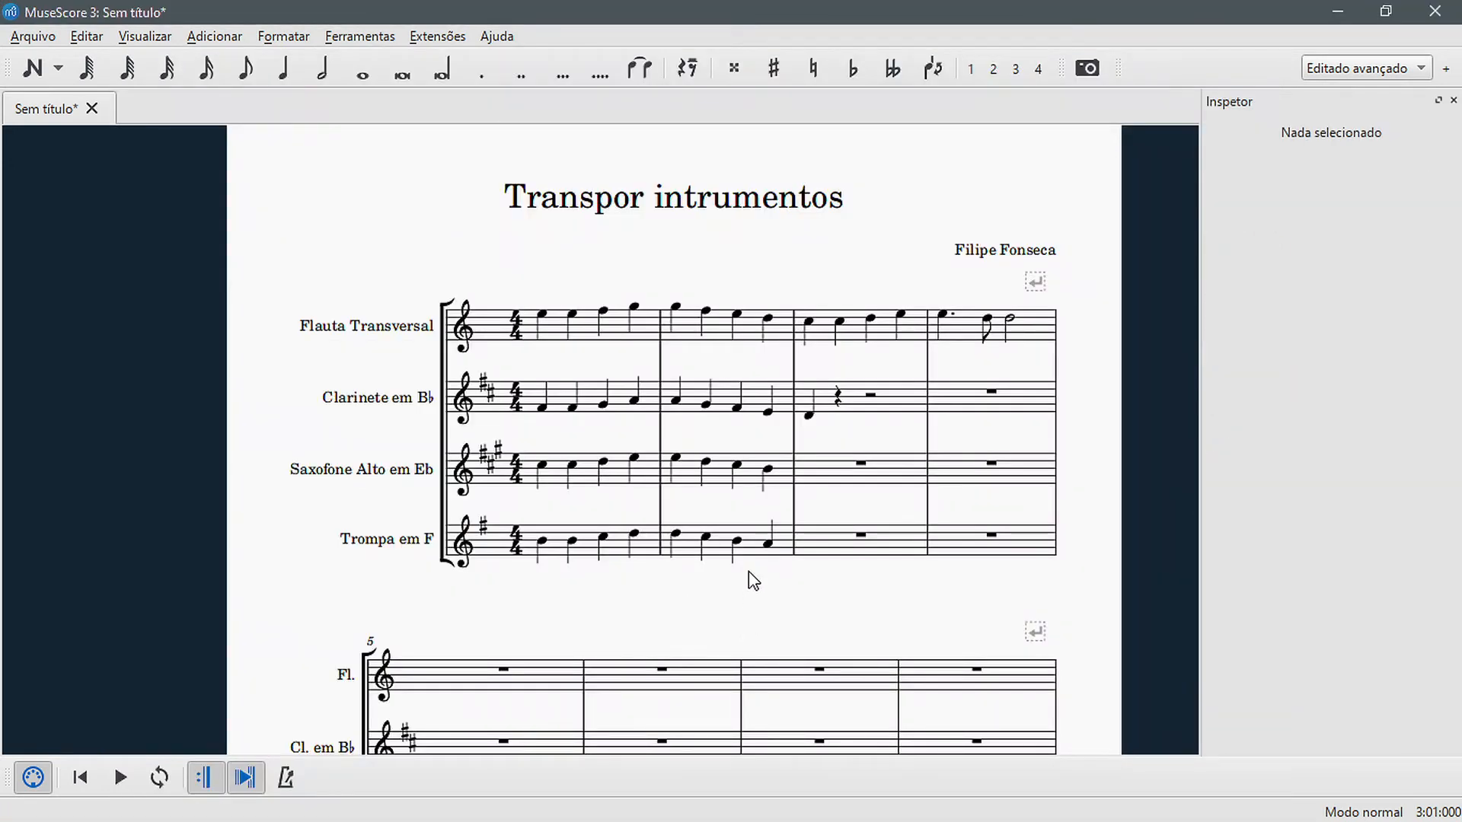
Raise the second note of measure 2 by a semitone to F♯ in the flute and G♯ in the clarinet
click(707, 311)
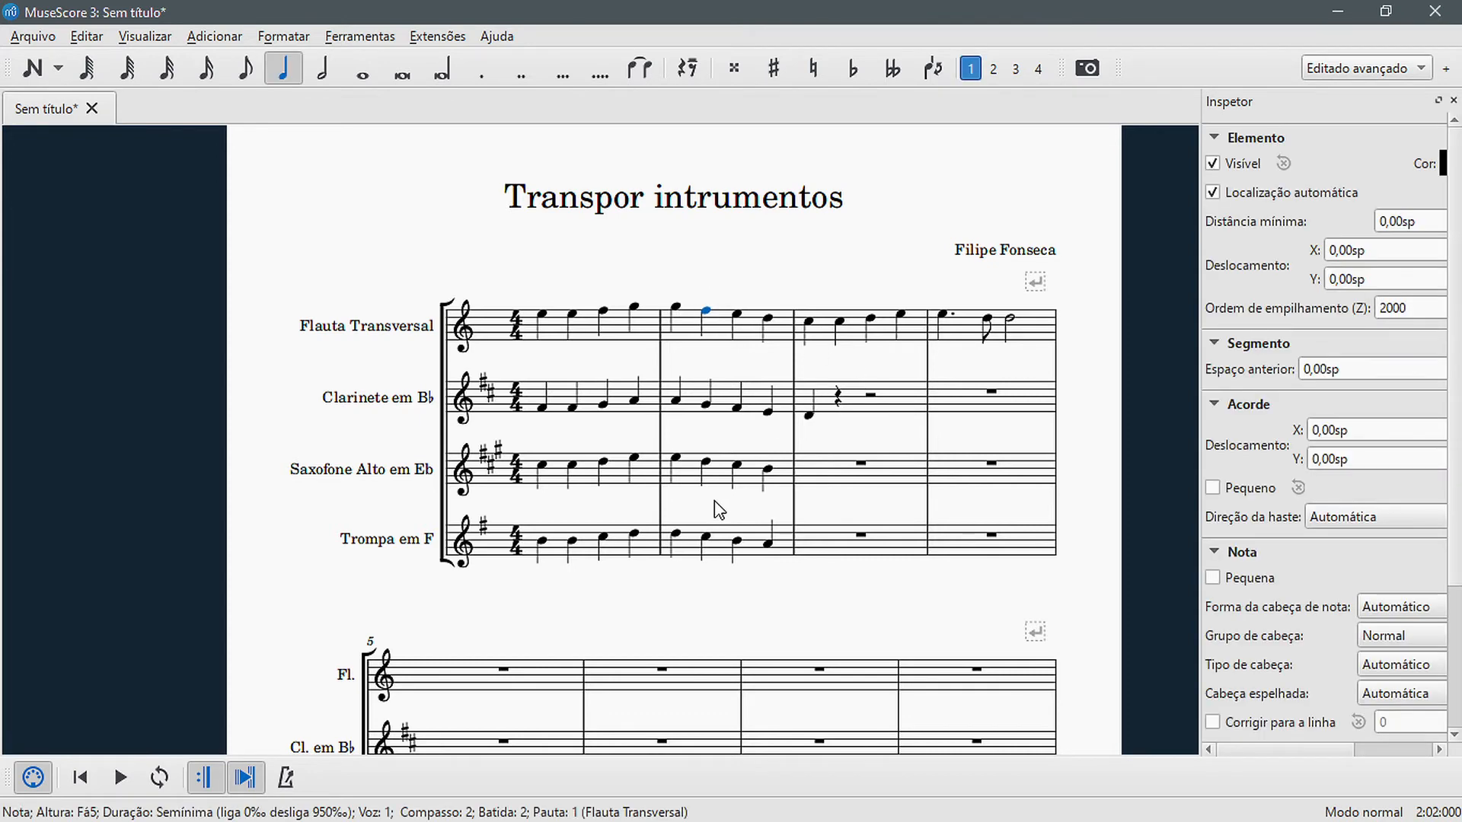
key(Up)
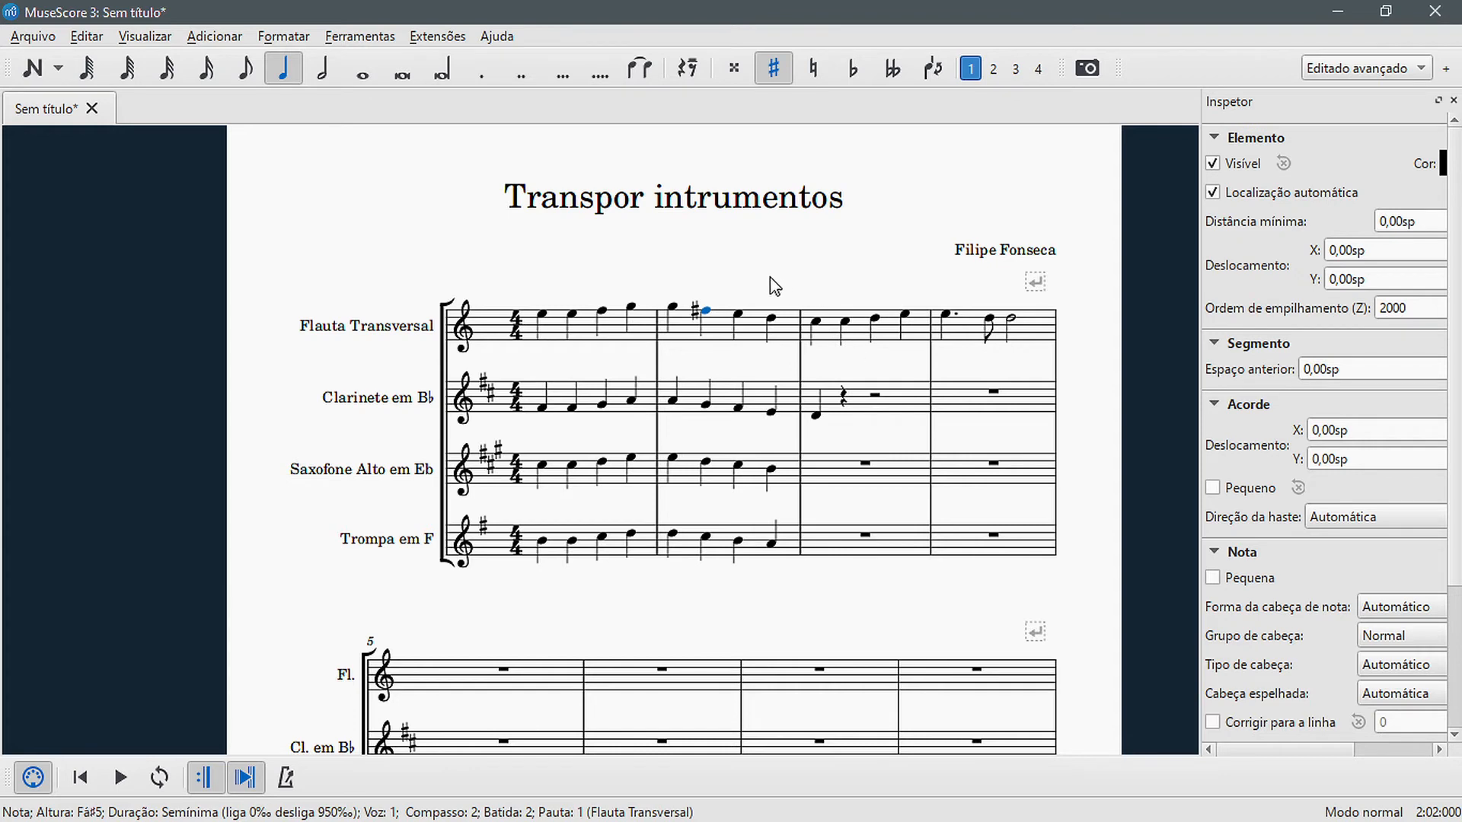
key(Escape)
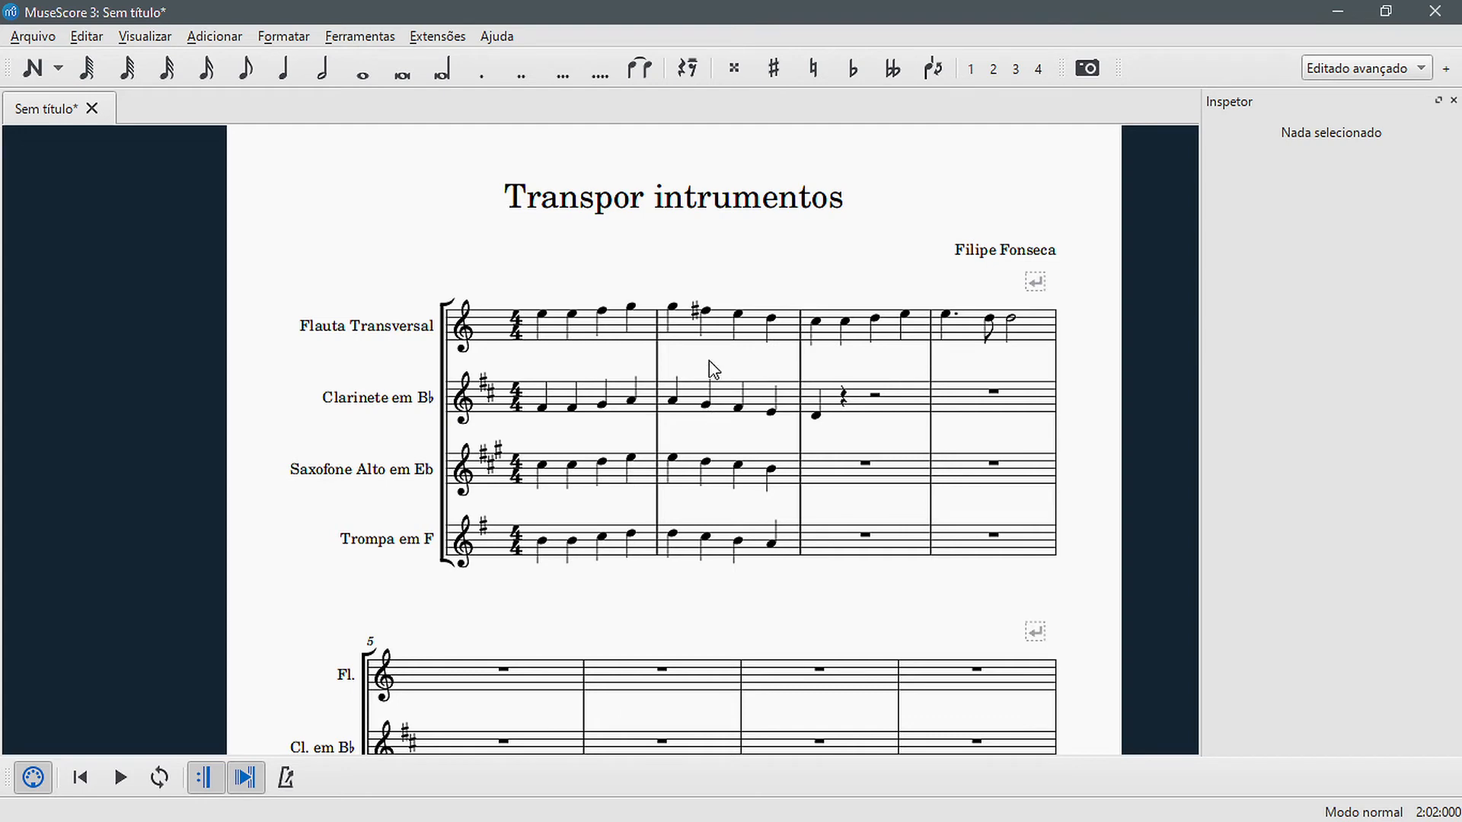
click(705, 405)
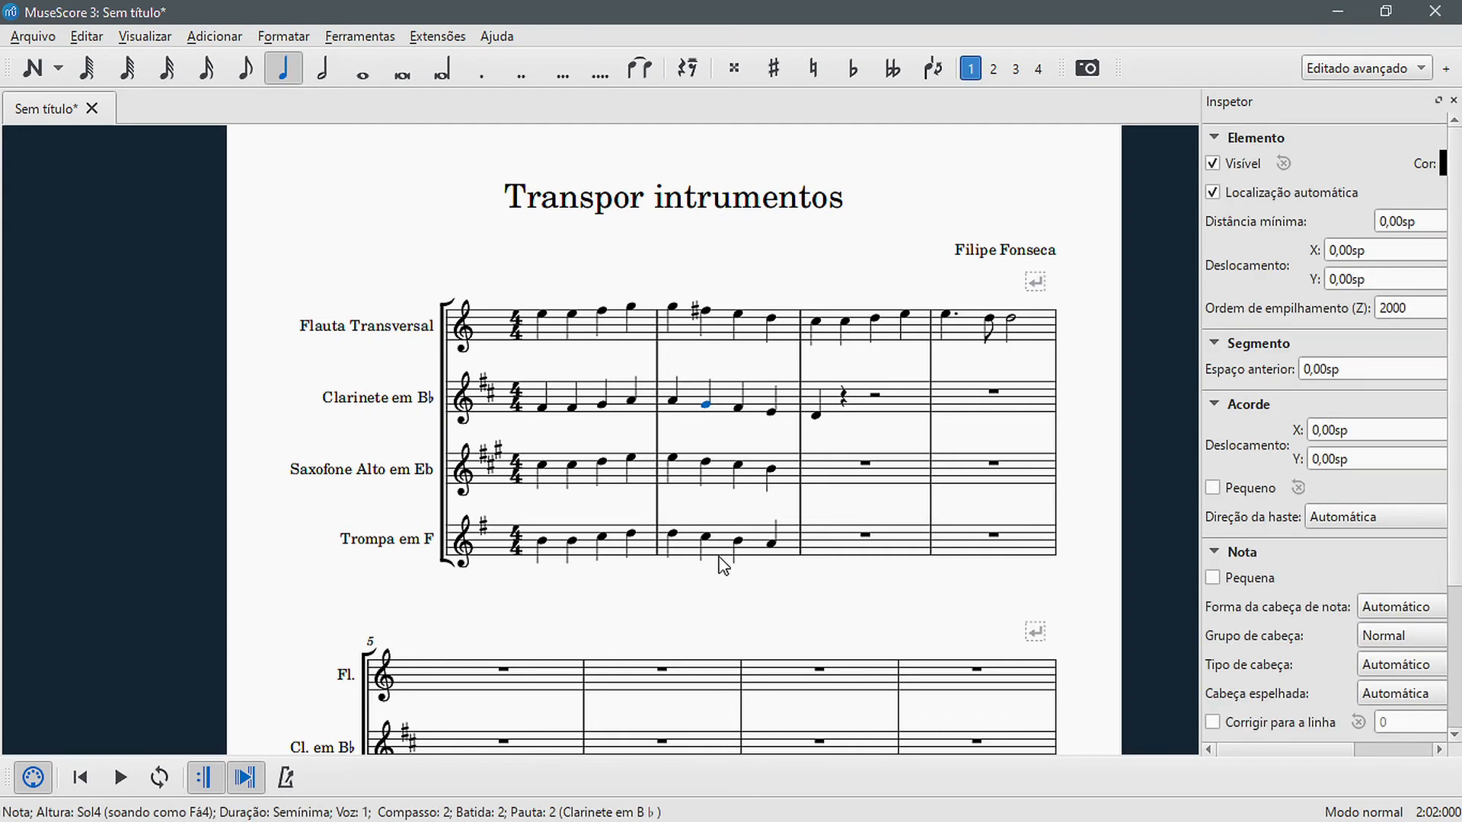
key(Up)
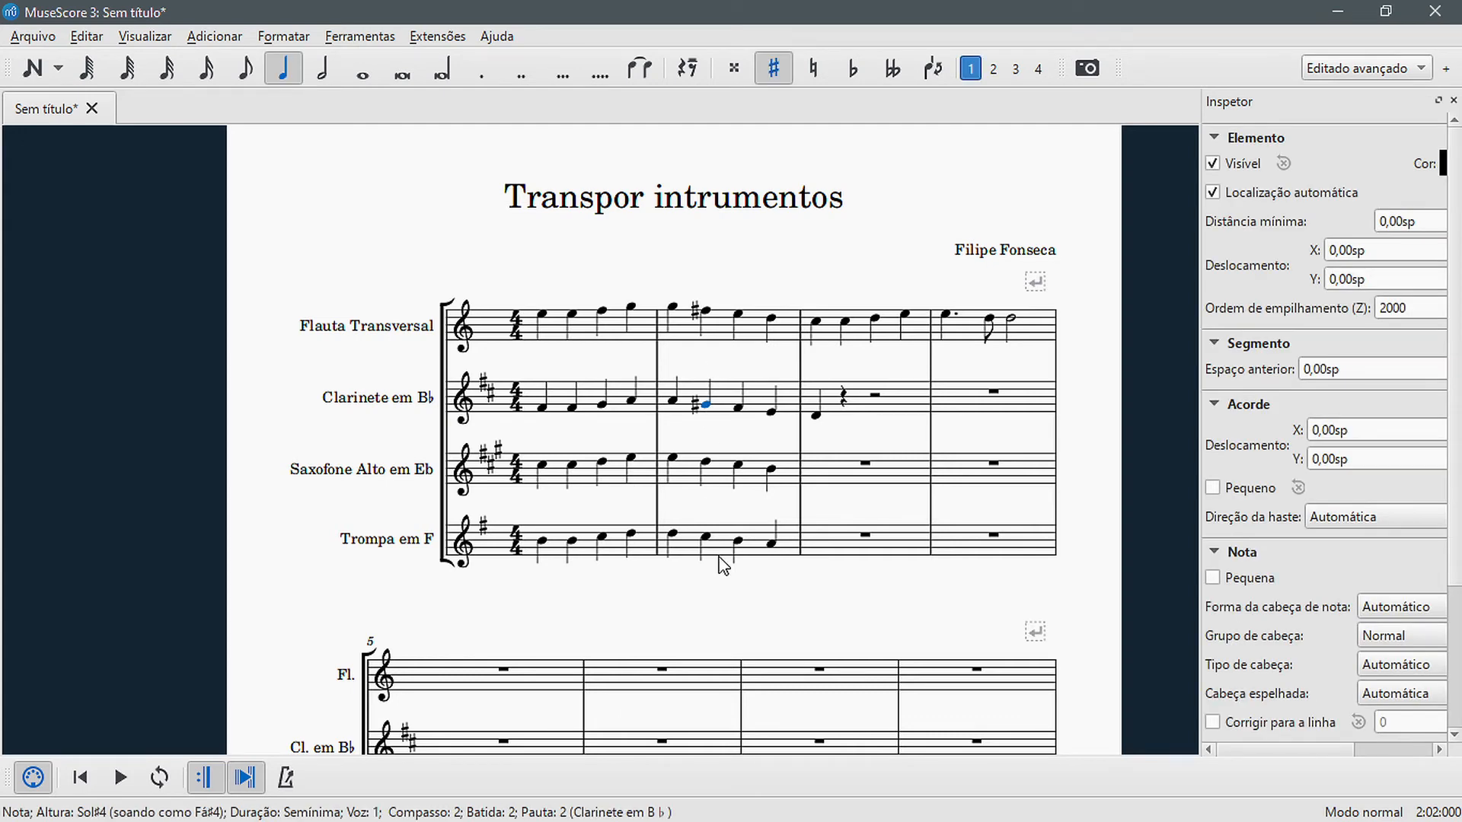
Raise the second note of measure 2 by a semitone to D♯ in the alto saxophone and C♯ in the horn
click(707, 463)
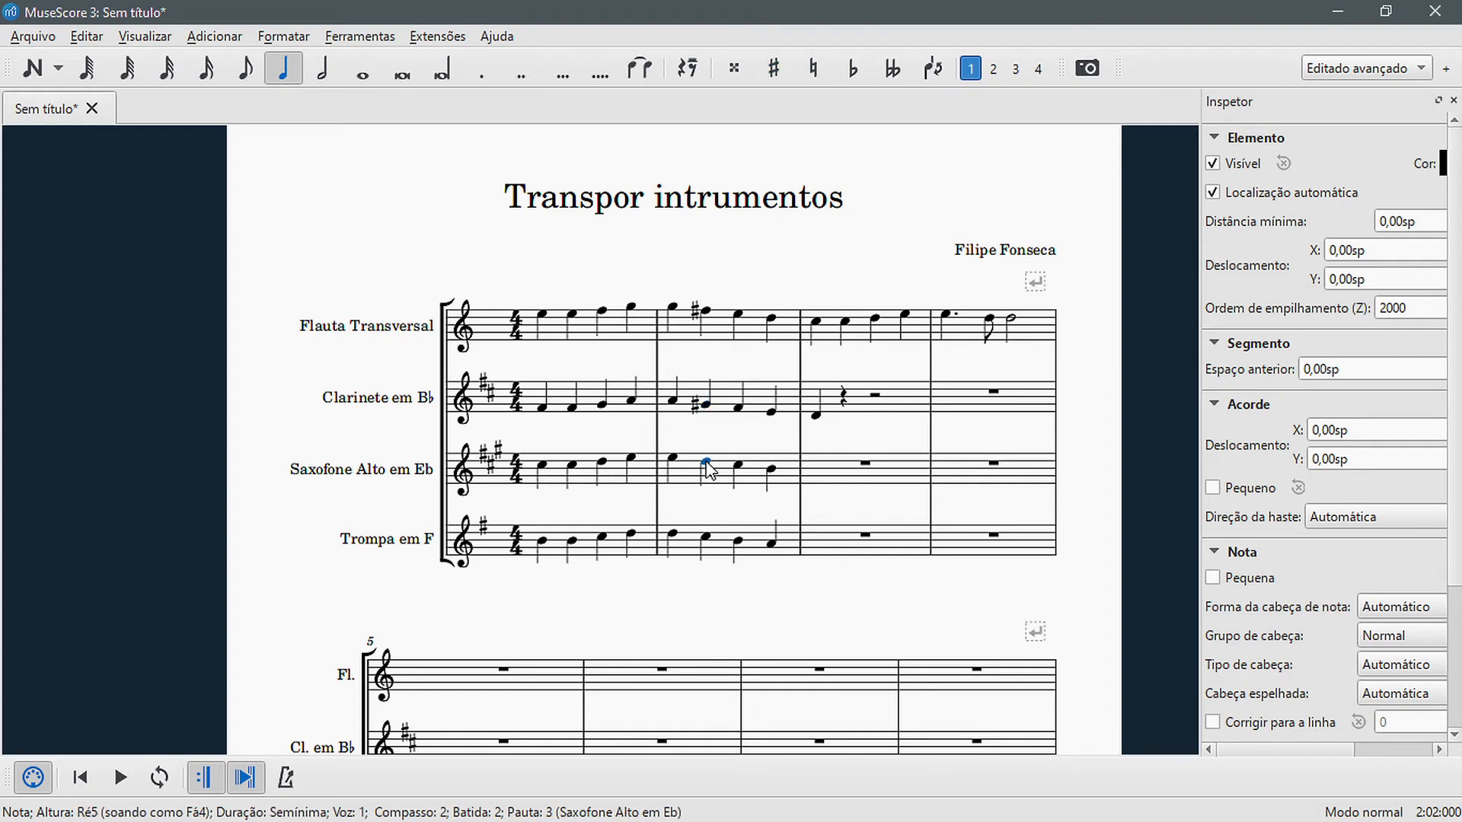
key(Up)
click(707, 538)
key(Up)
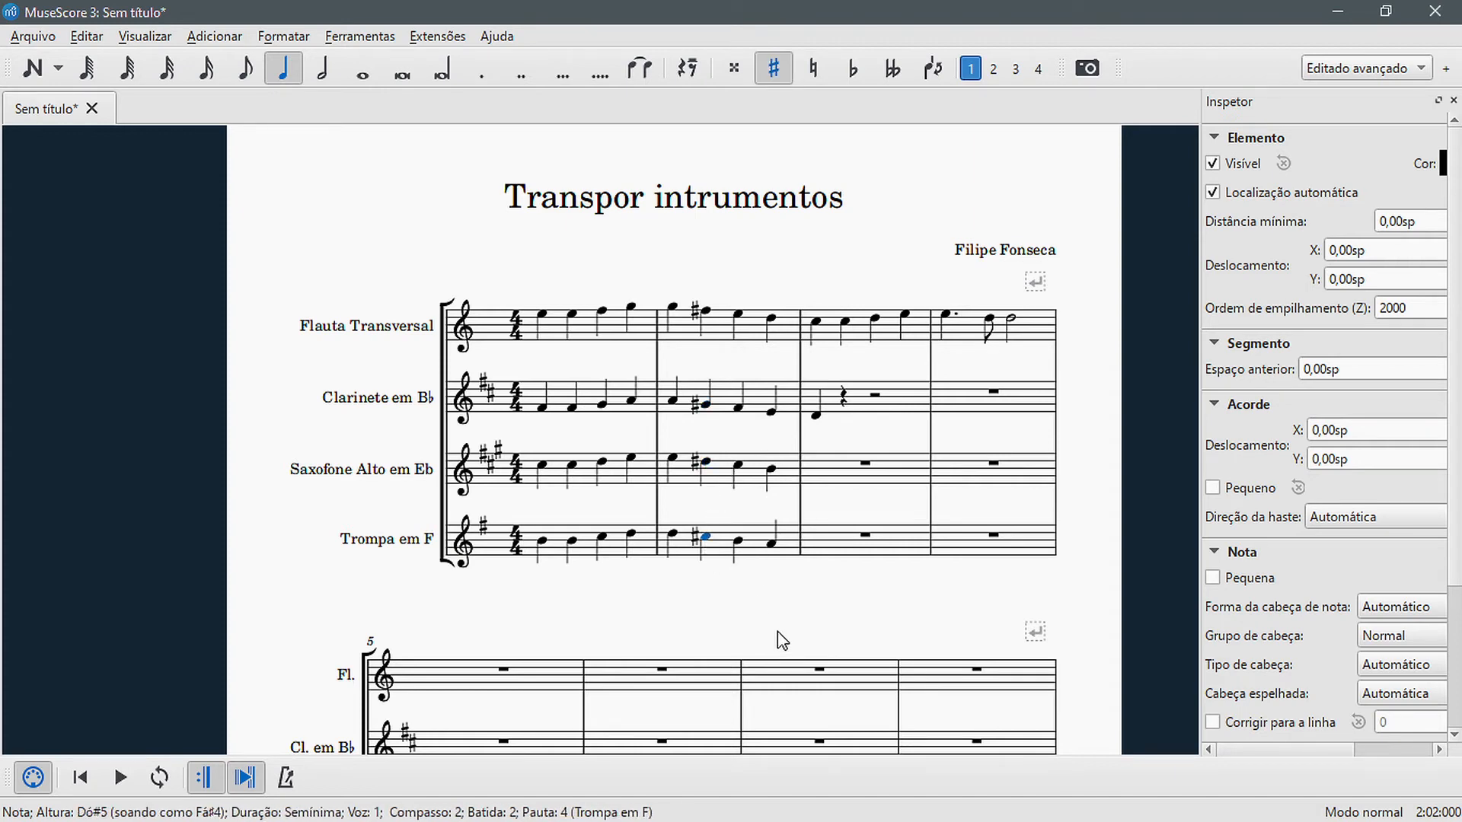
click(707, 628)
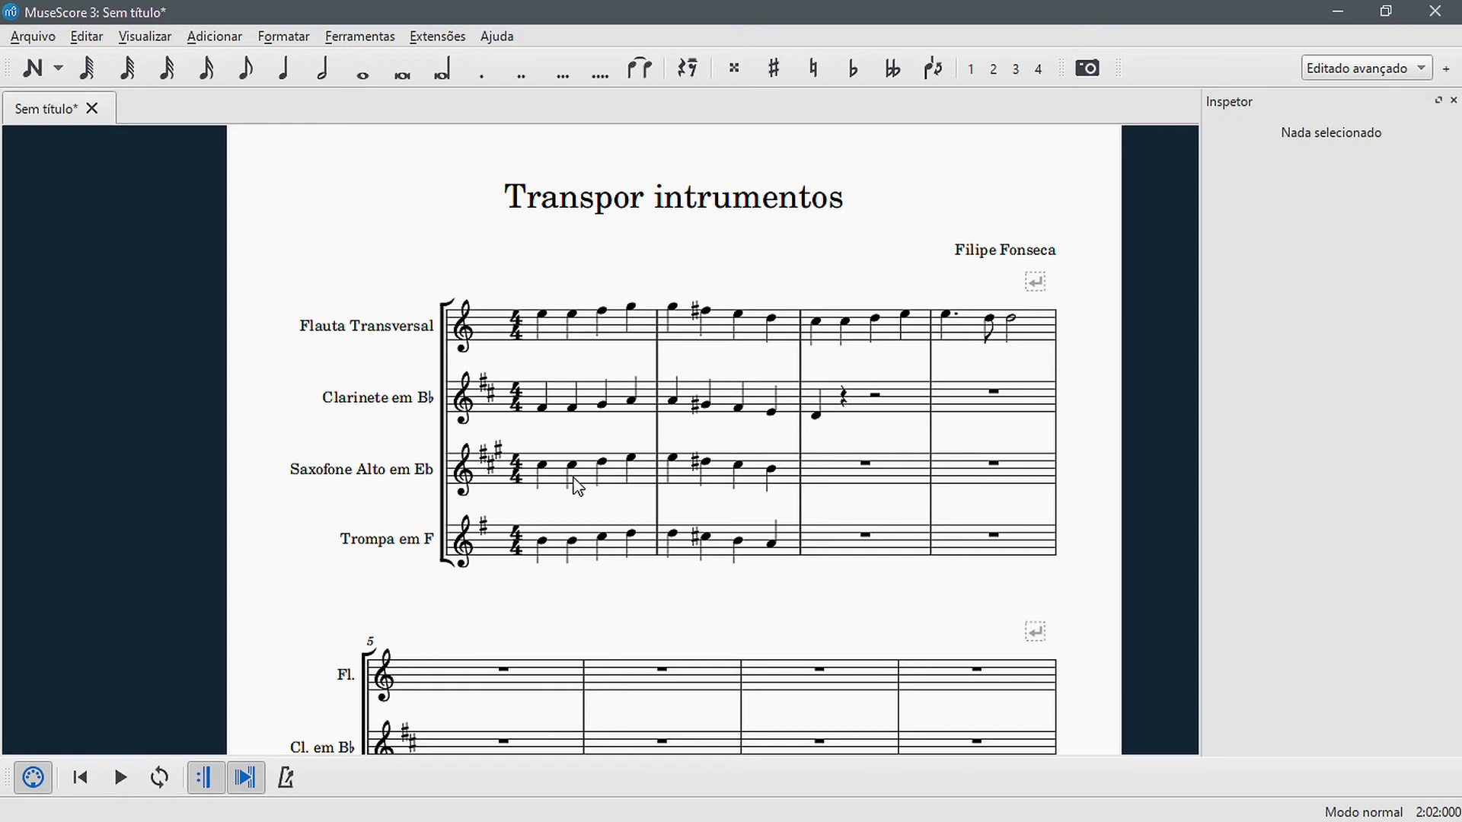
Lower the second note of measure 1 by a semitone to E♭ in the flute and F natural in the clarinet
click(571, 314)
key(Down)
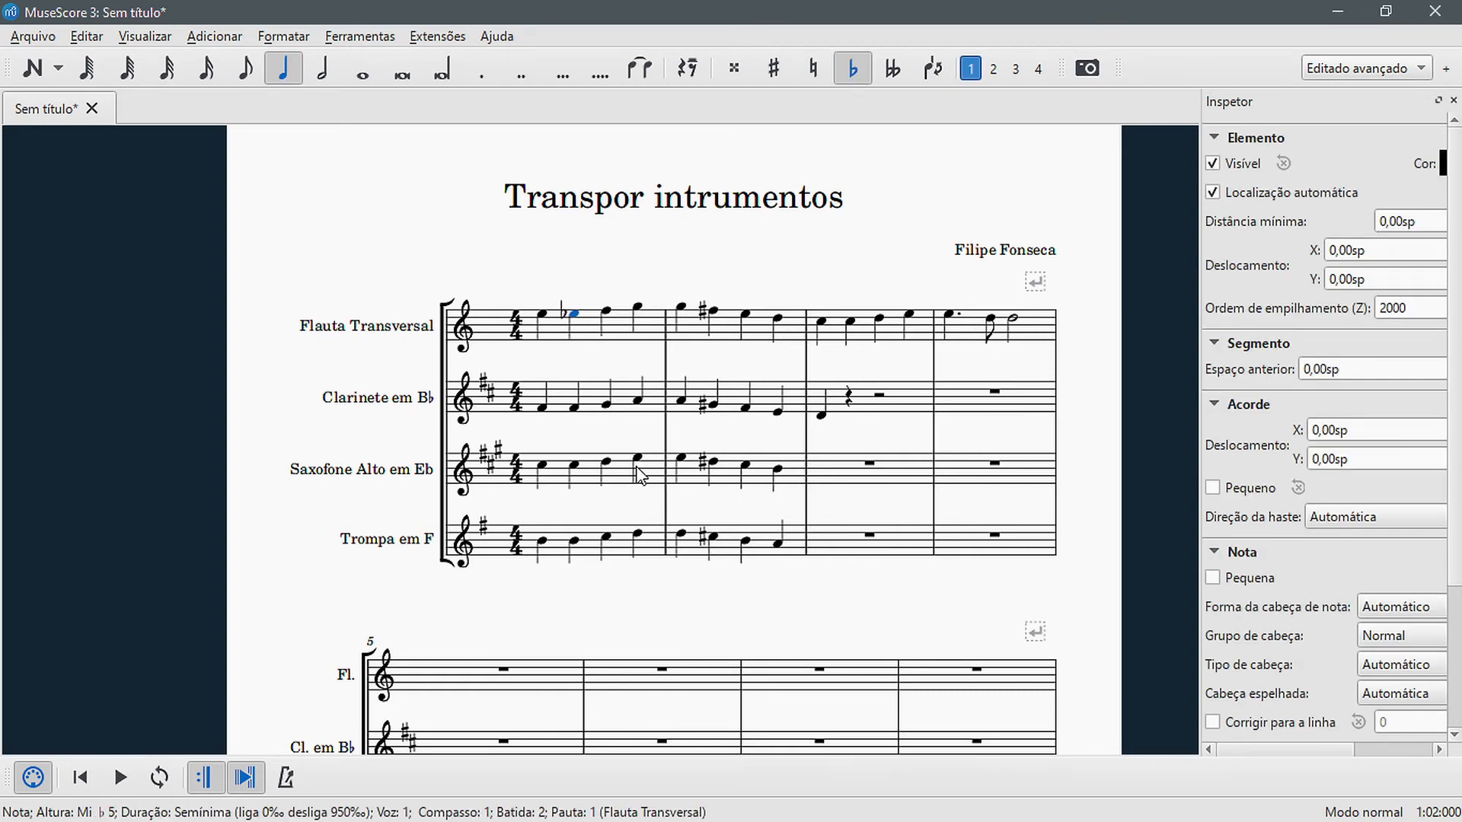
click(605, 286)
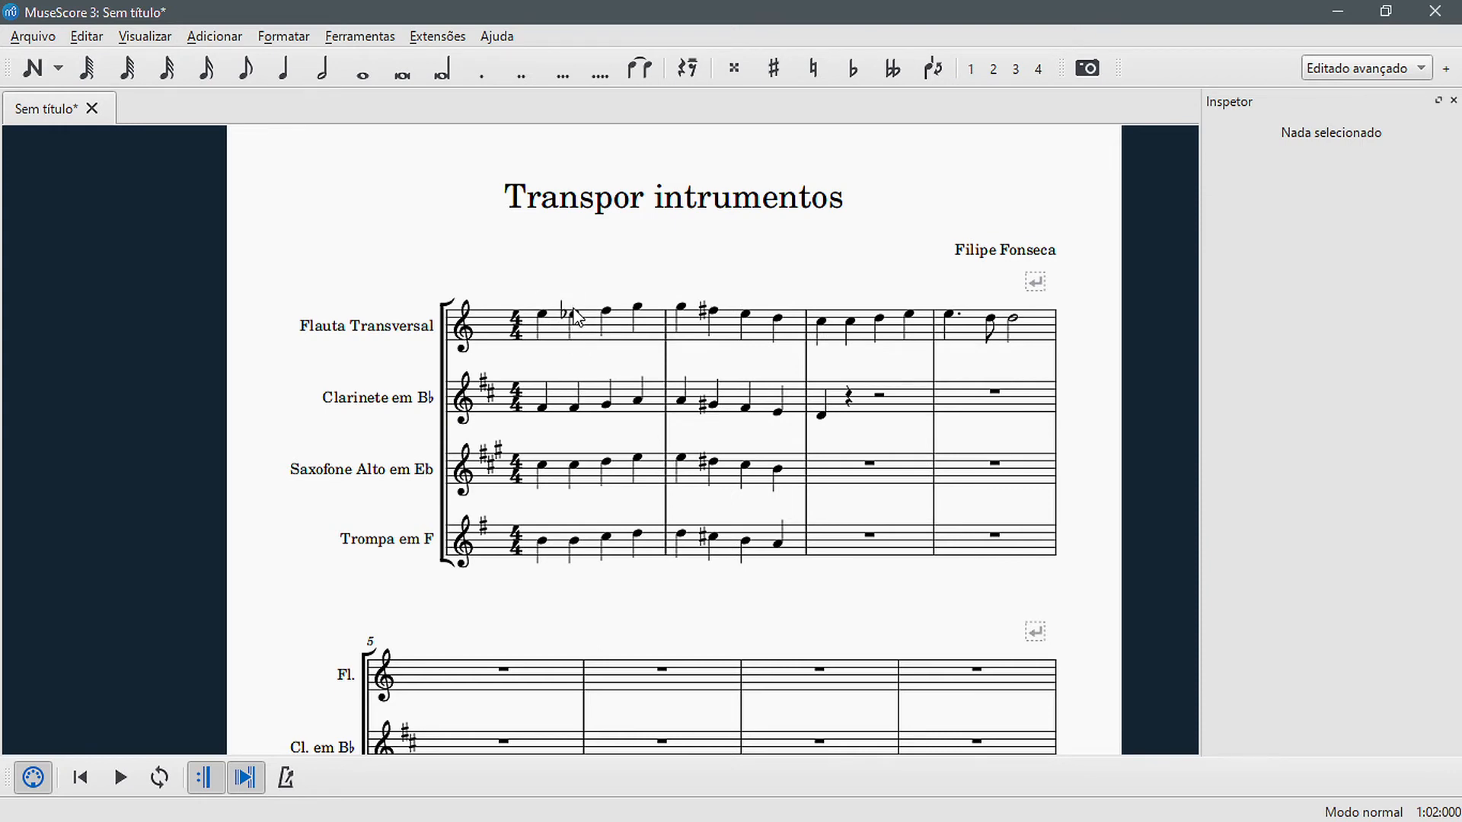
click(575, 411)
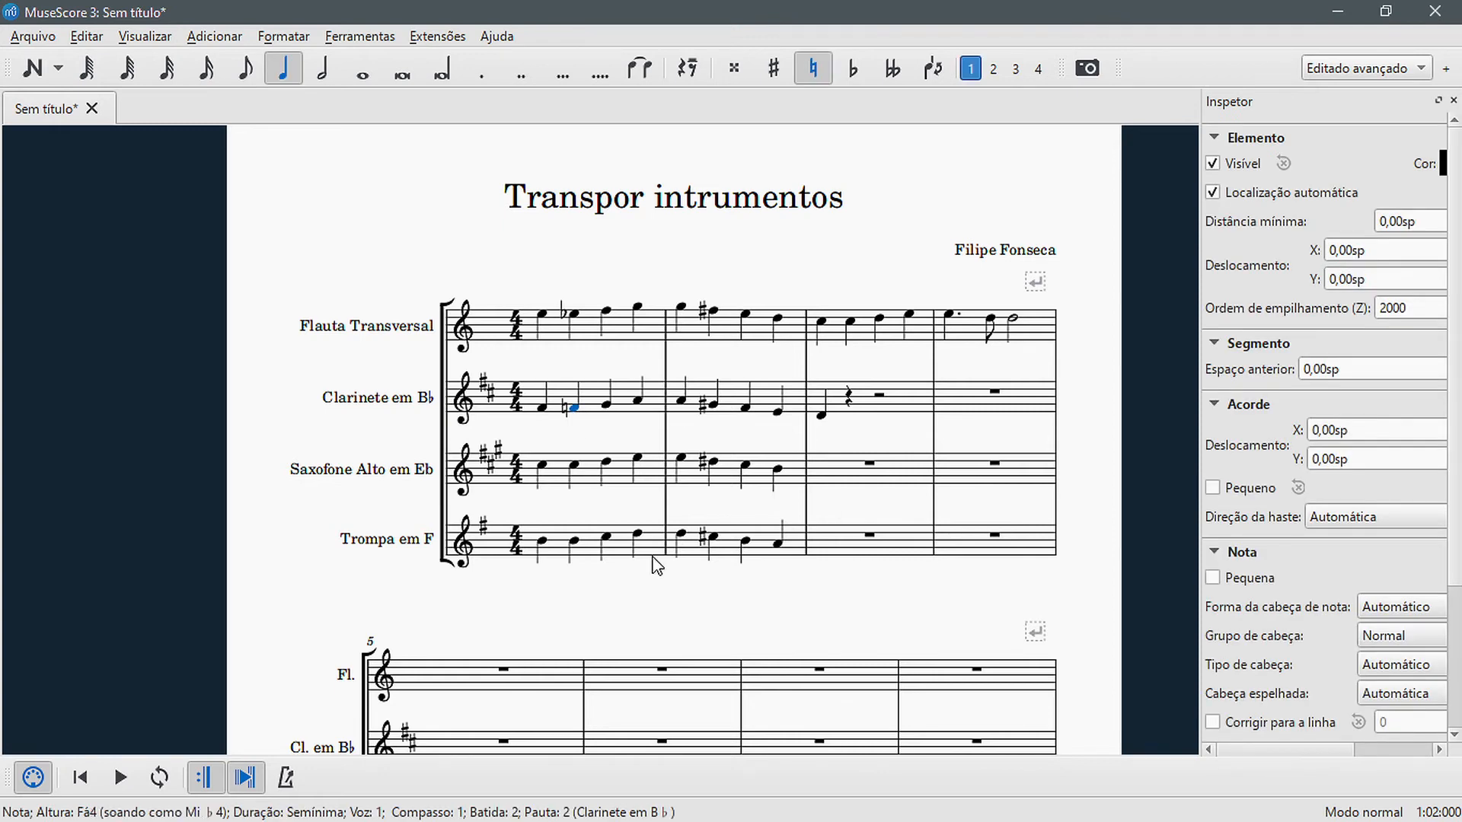
Lower the second note of measure 1 by a semitone to C natural in the alto saxophone and B♭ in the horn
click(573, 465)
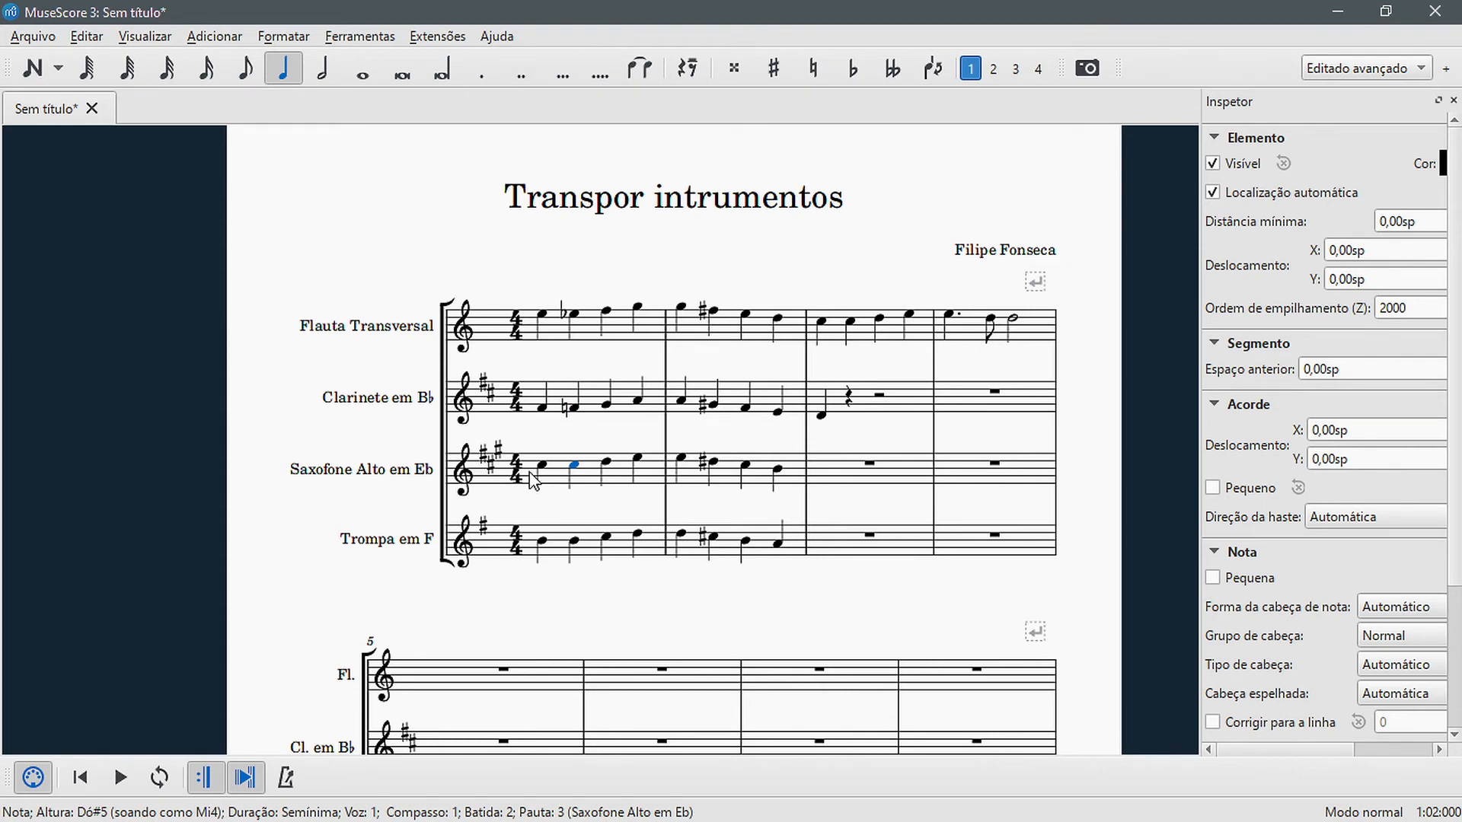
key(Down)
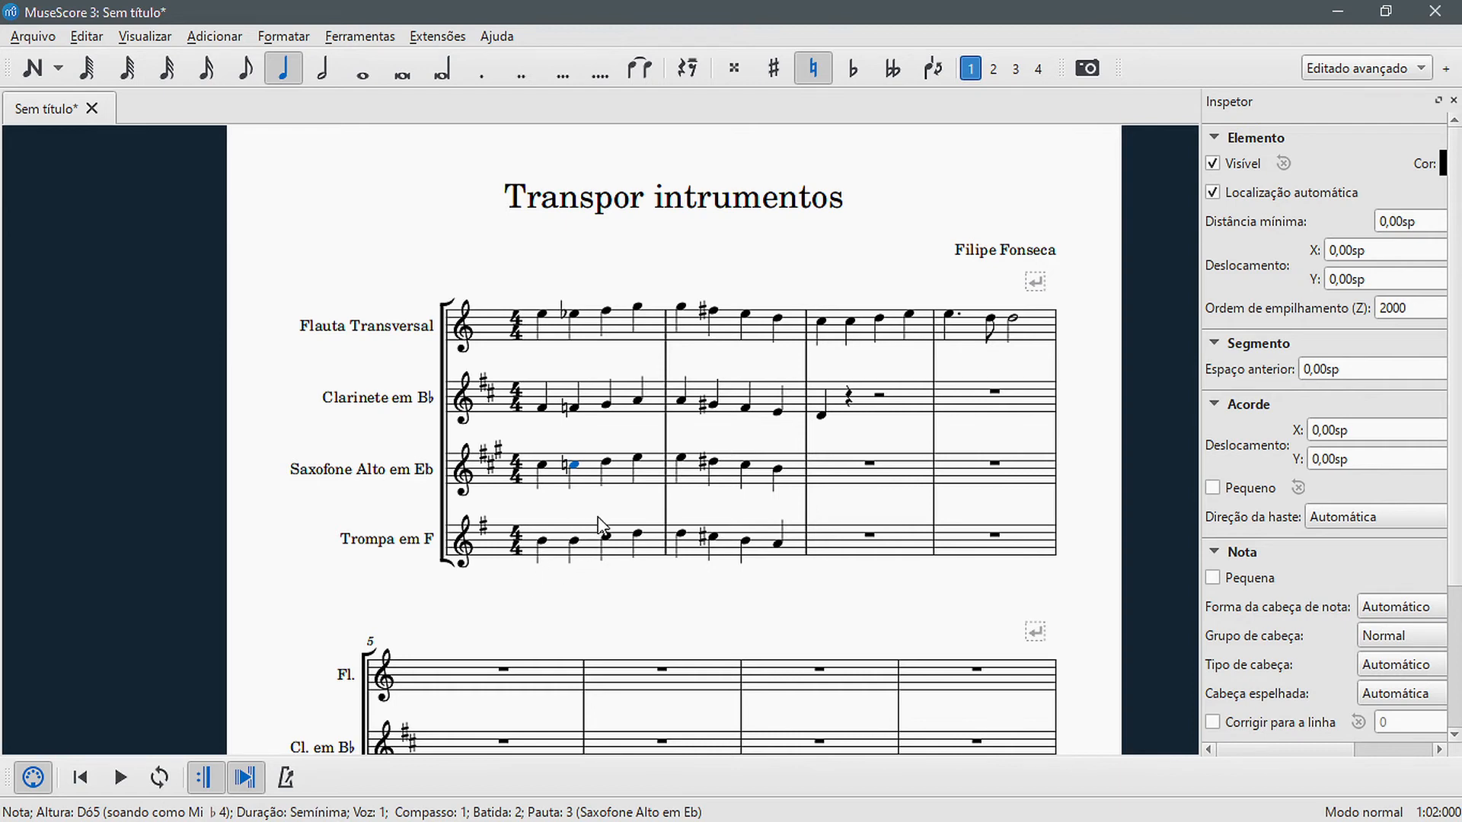
click(577, 542)
key(Down)
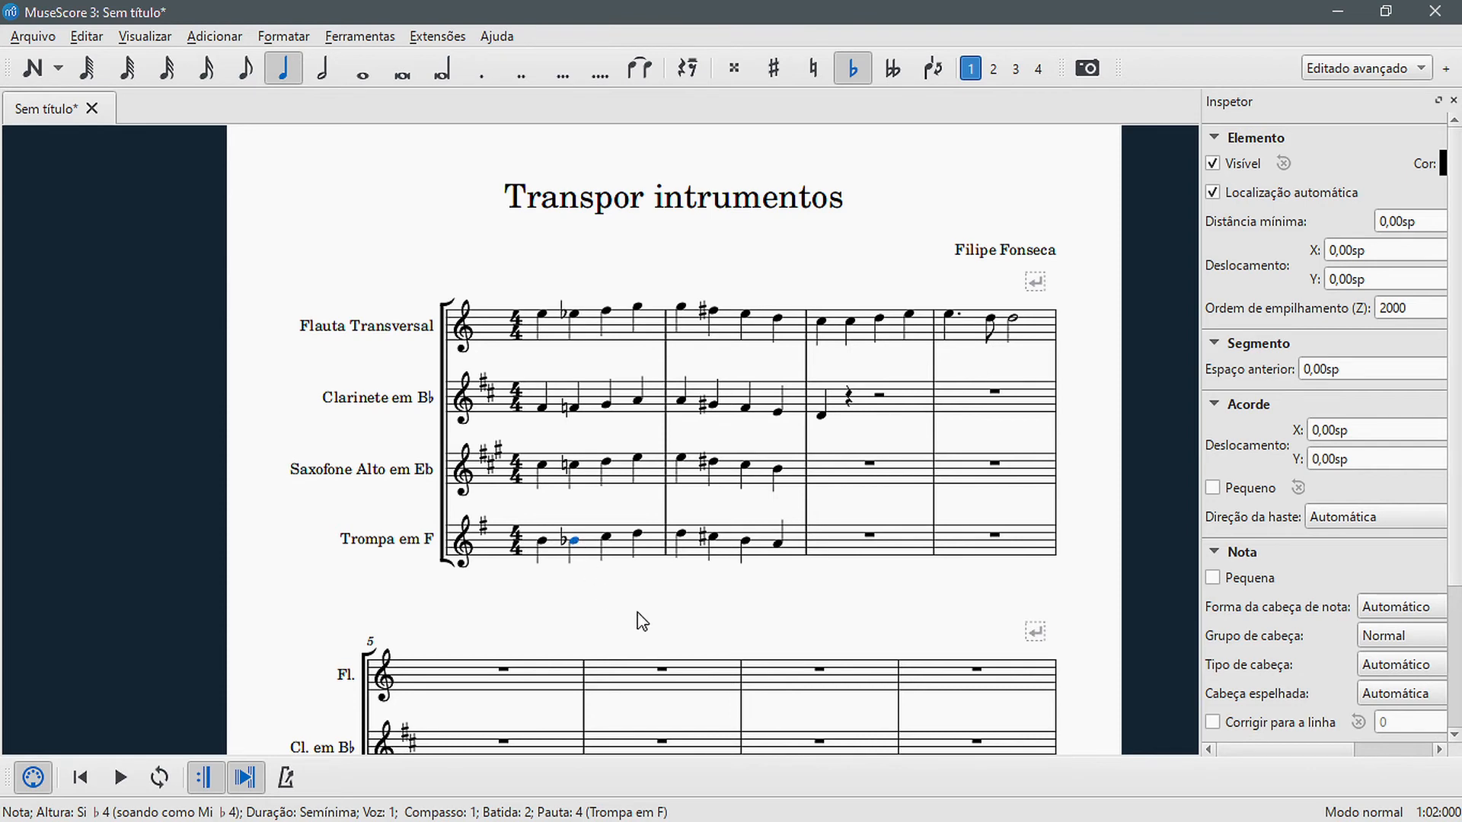
click(594, 603)
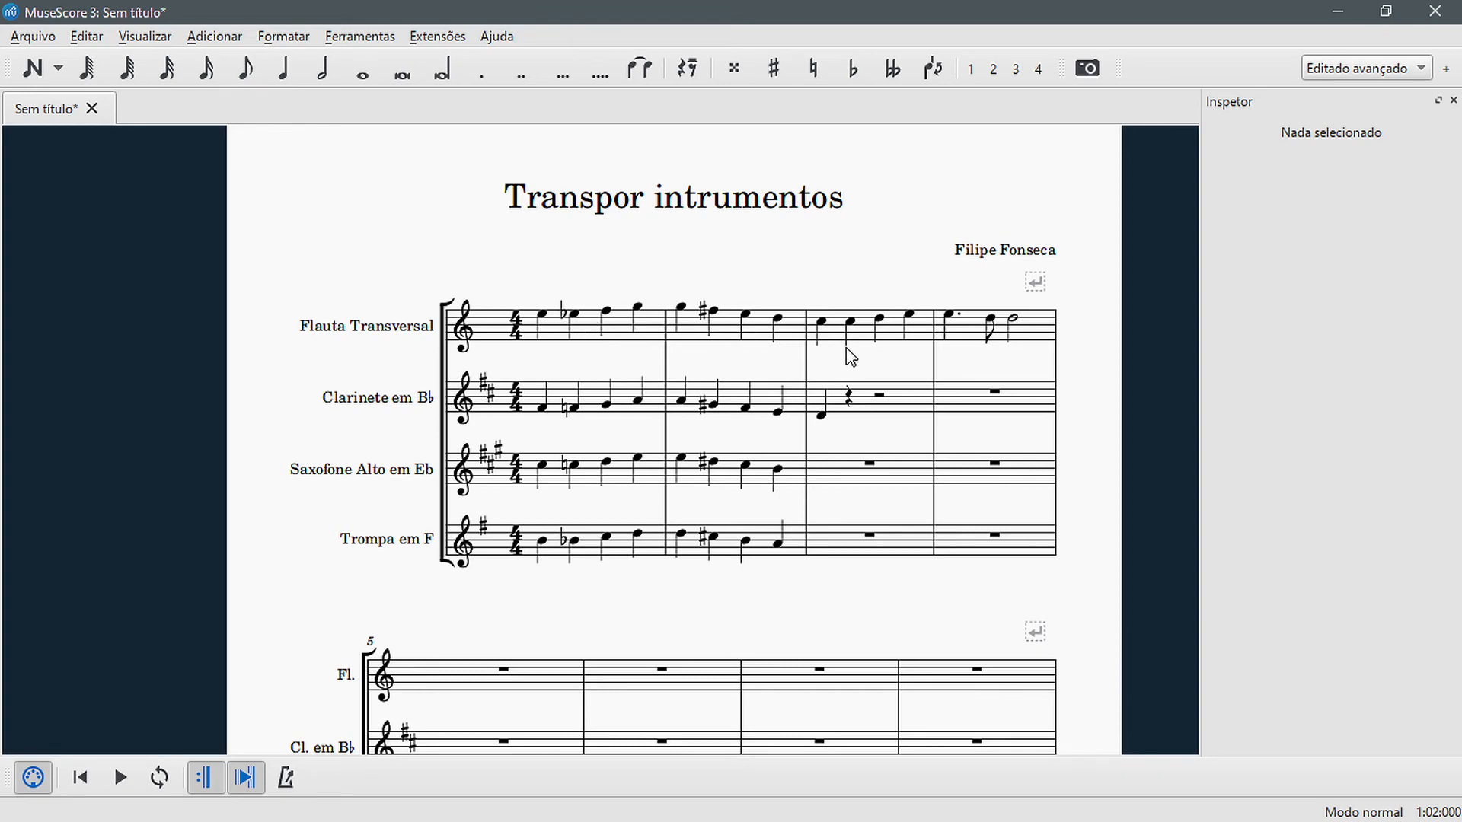
Change the second note of flute measure 1 to E double-flat
click(574, 314)
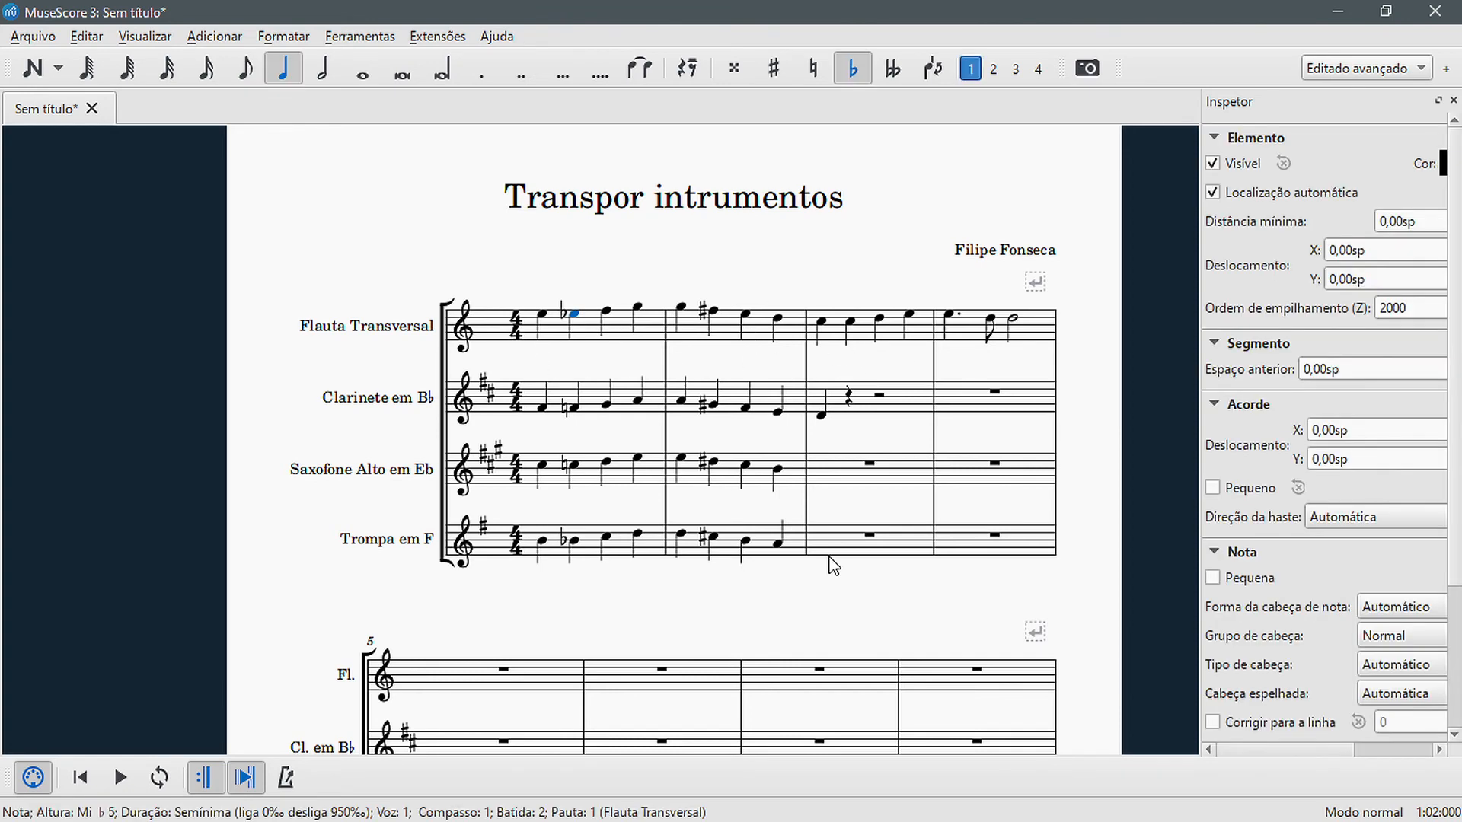
key(Down)
key(Up)
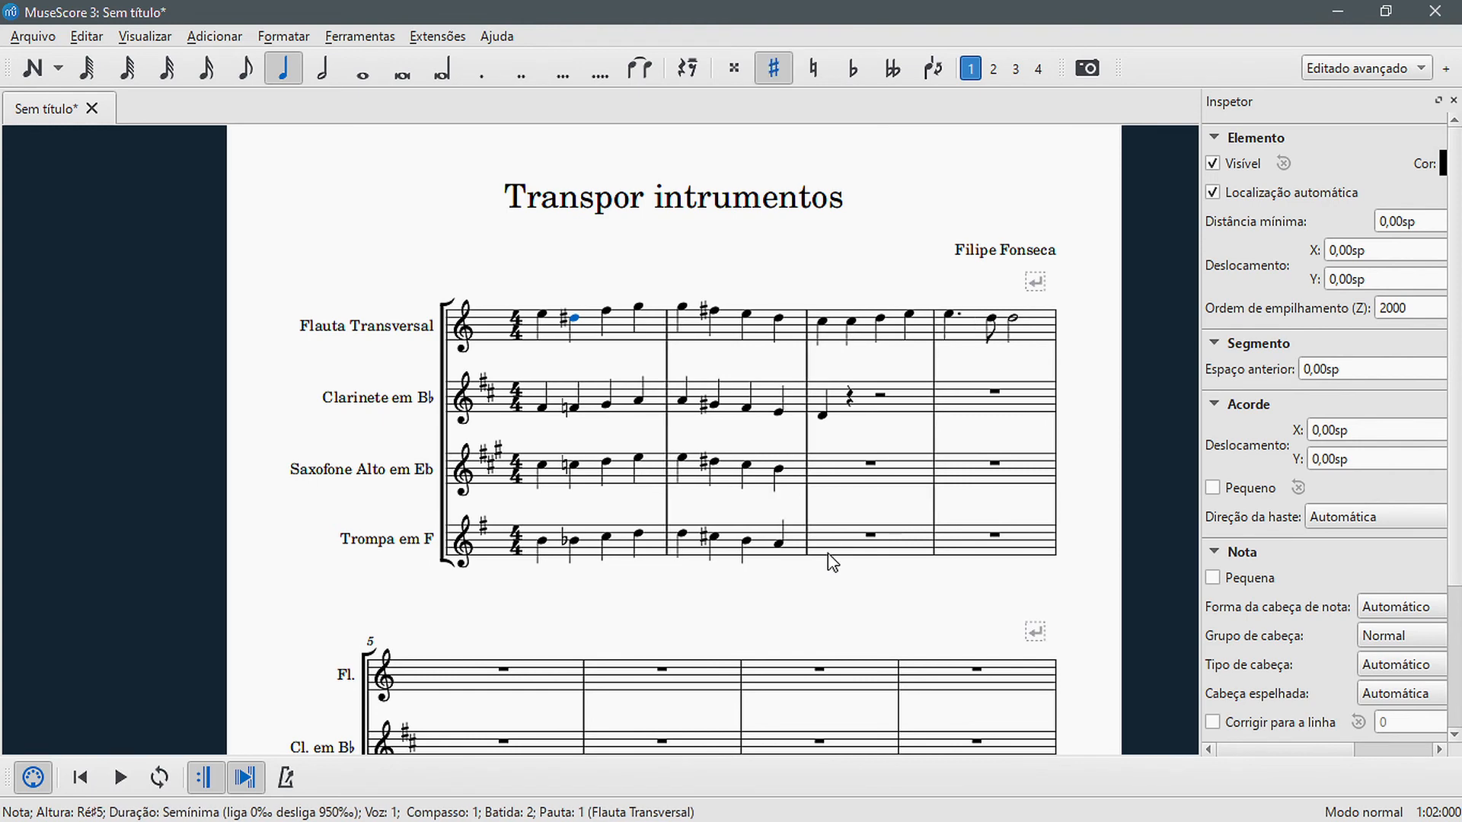
click(890, 68)
click(653, 256)
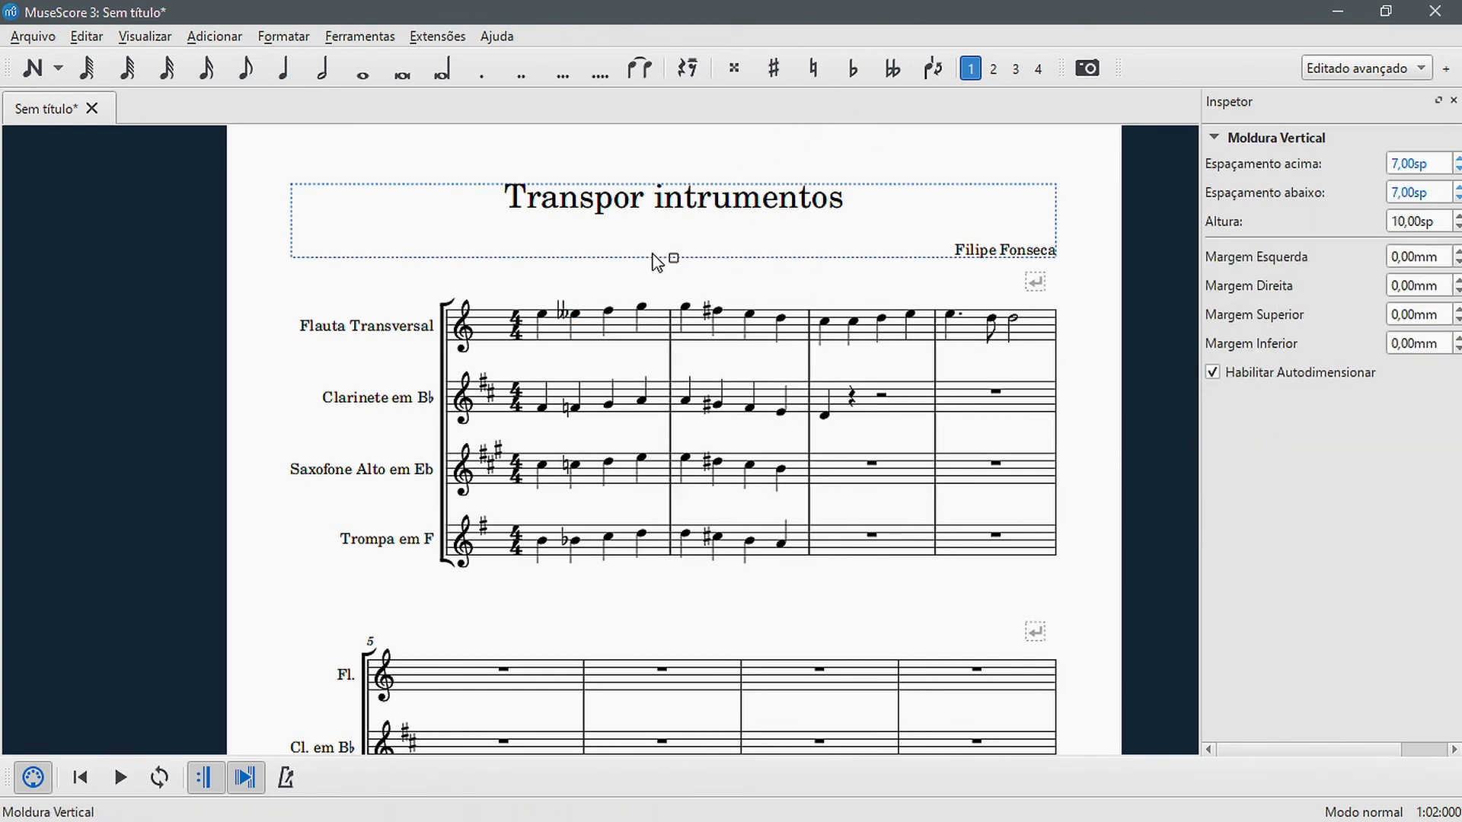
Lower the second note of measure 1 by a semitone to F♭ in the clarinet and C♭ in the alto saxophone
click(576, 410)
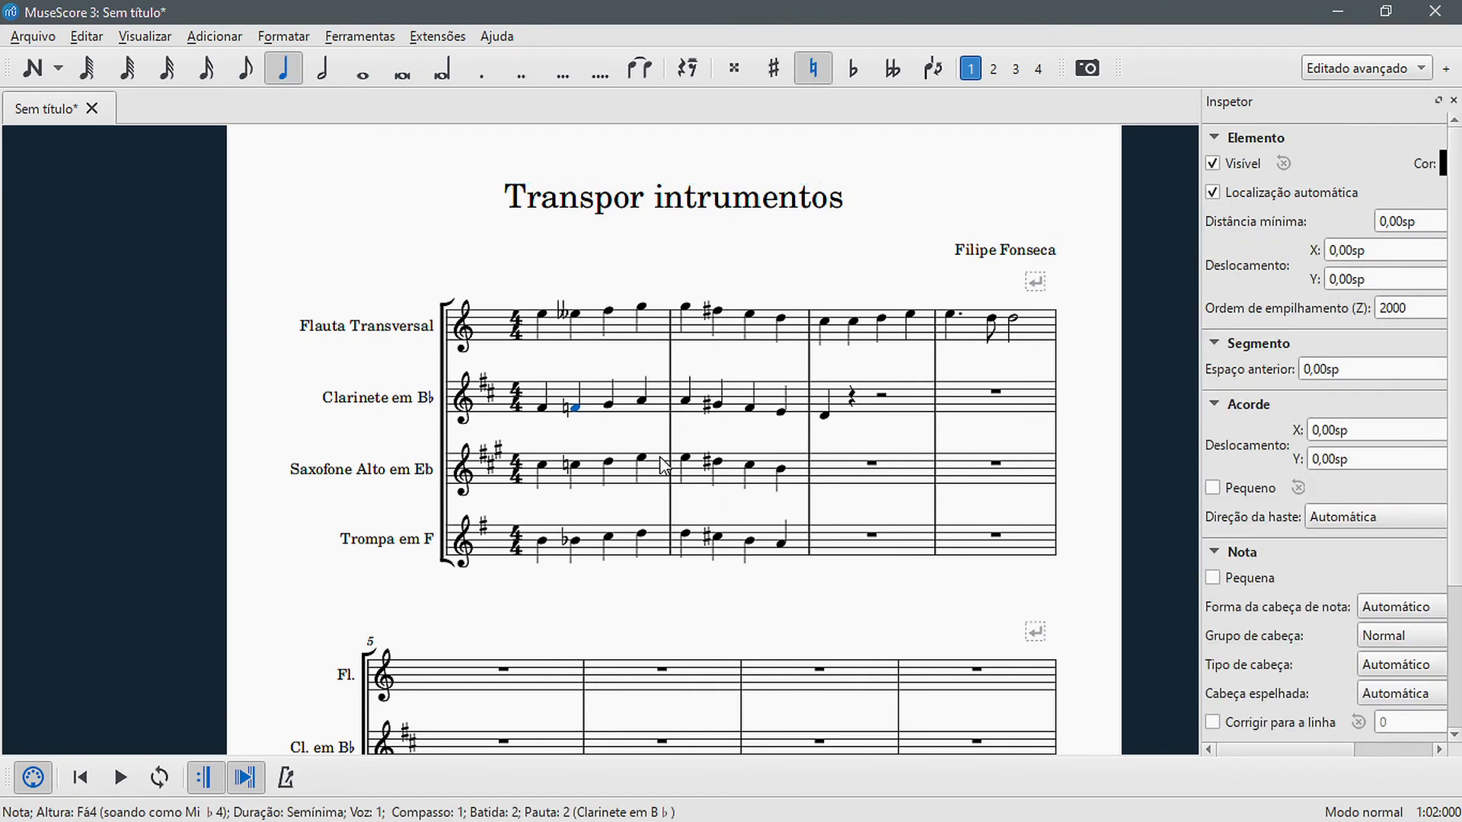
click(853, 72)
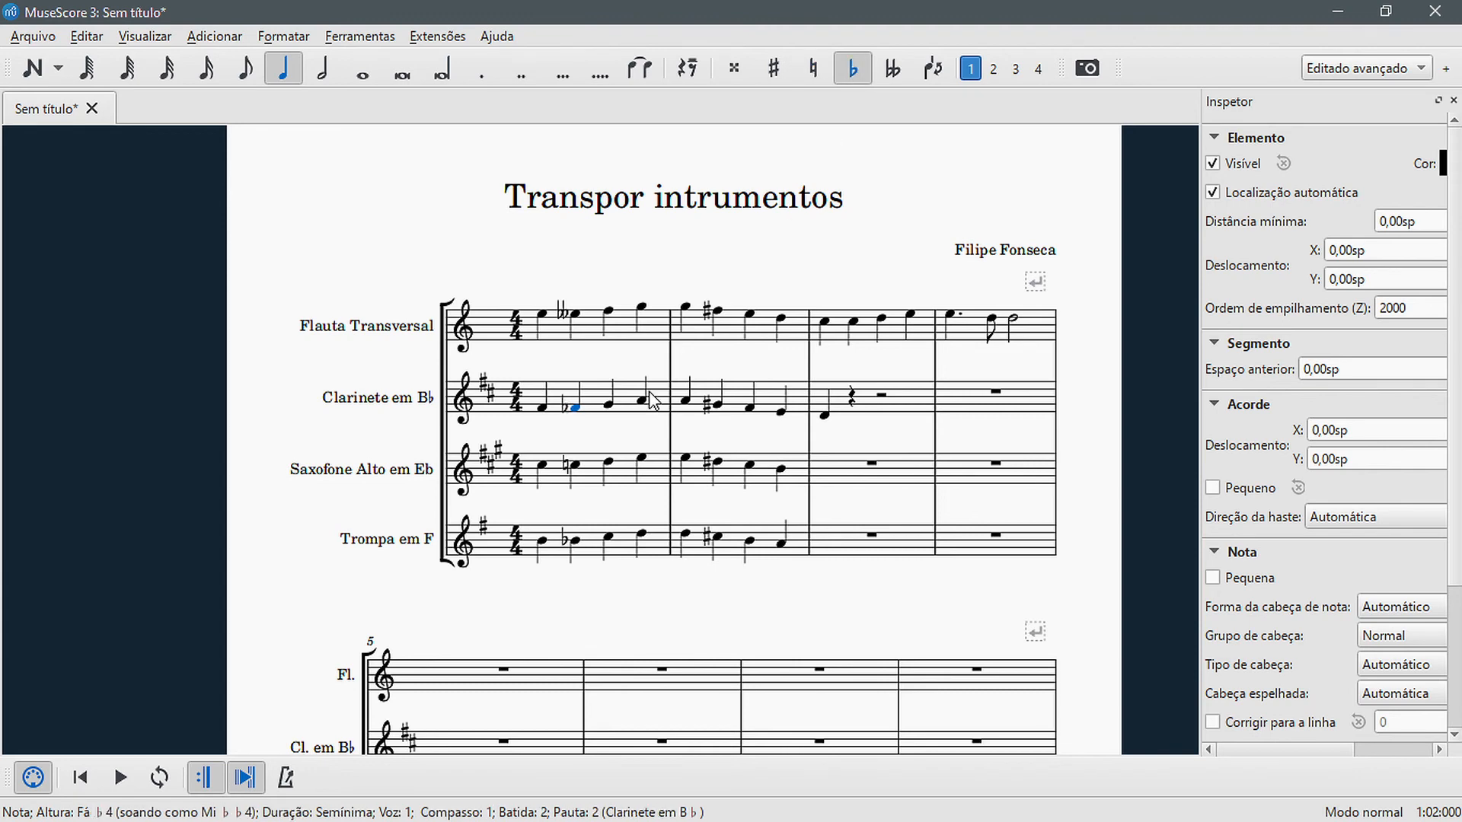
click(577, 467)
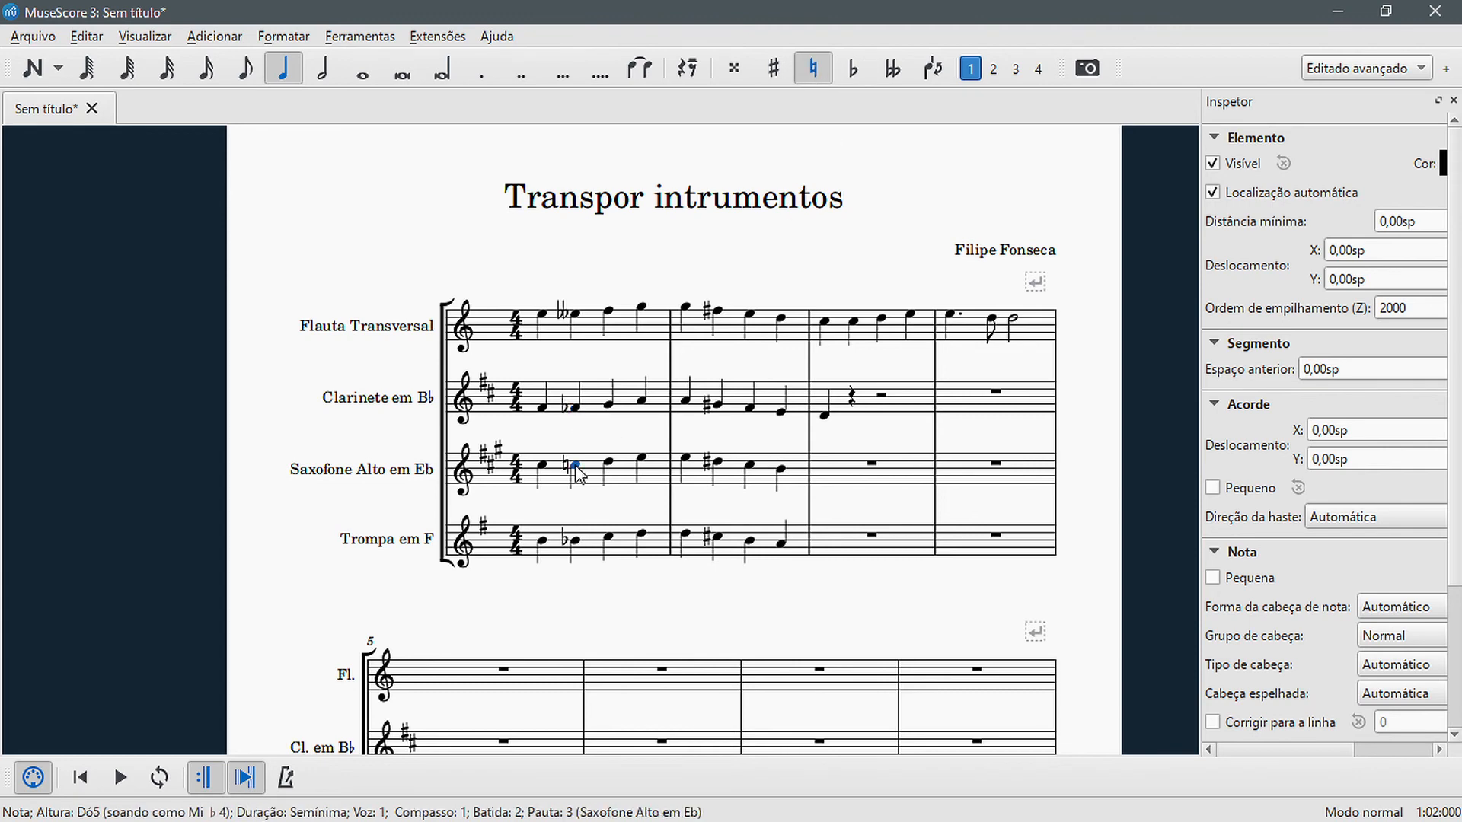
click(852, 70)
Change the second note of horn measure 1 to B double-flat and respell it enharmonically as A natural
click(579, 543)
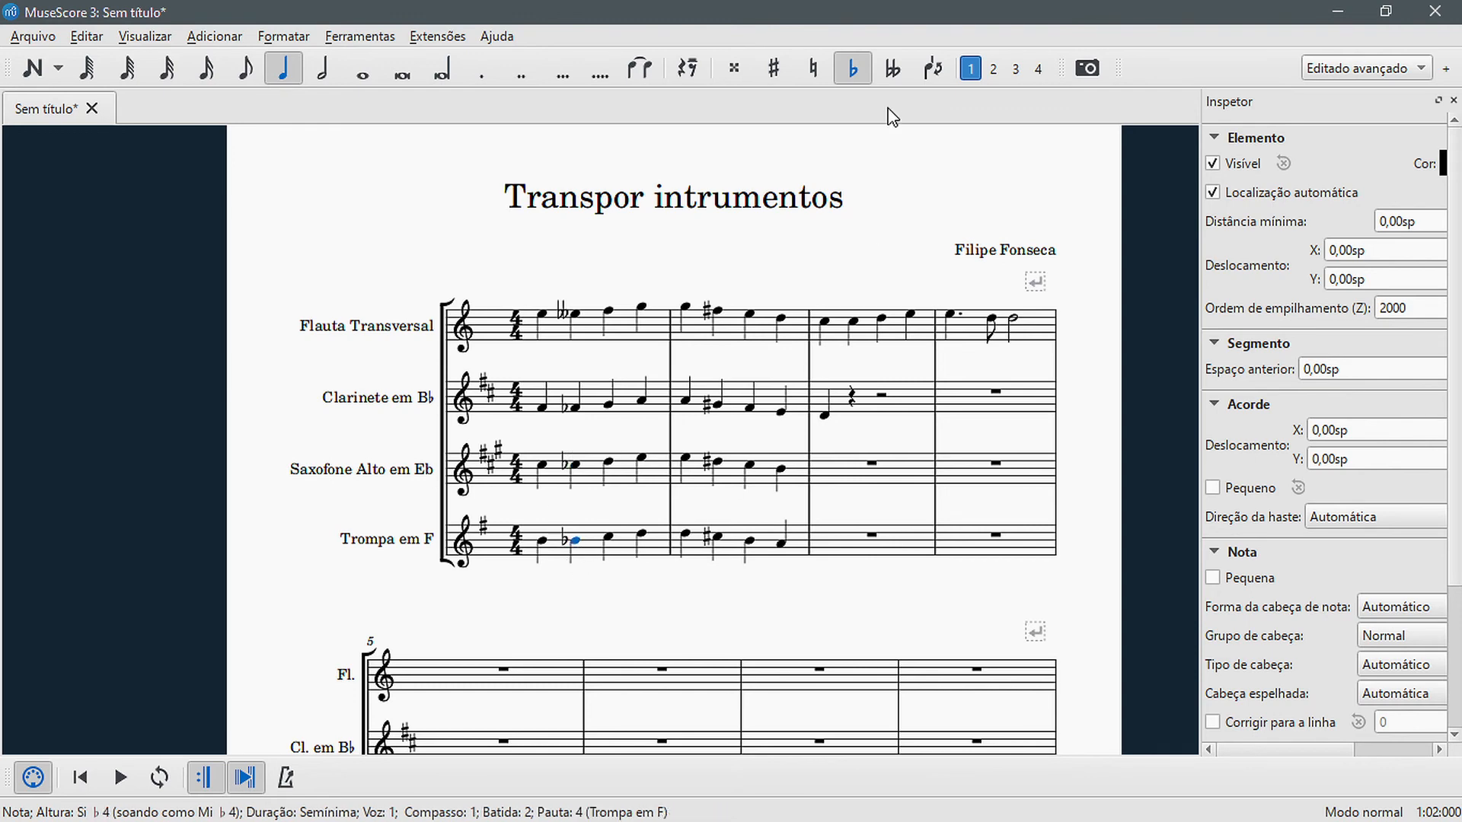
click(891, 69)
click(591, 505)
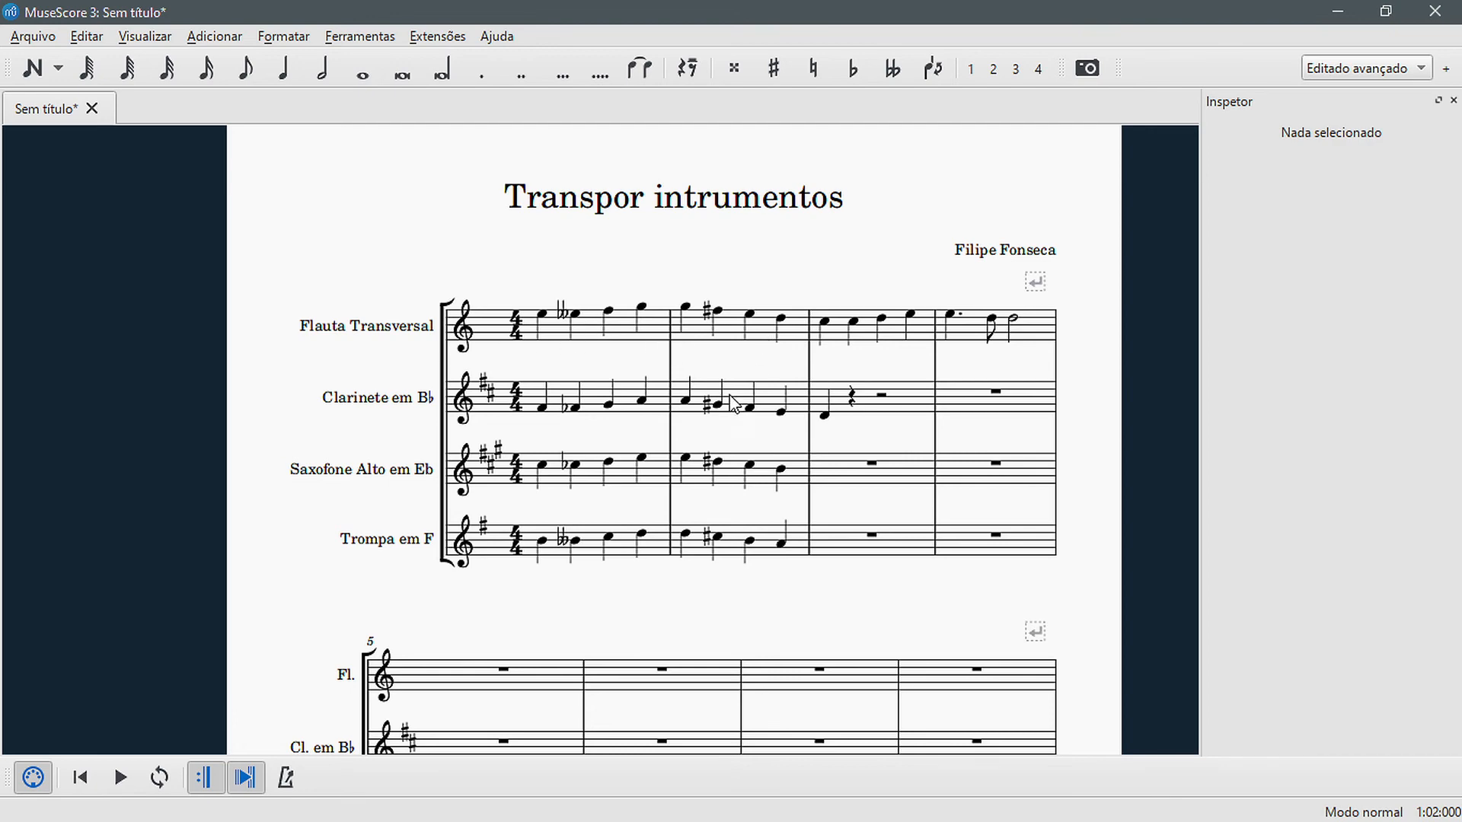
click(576, 542)
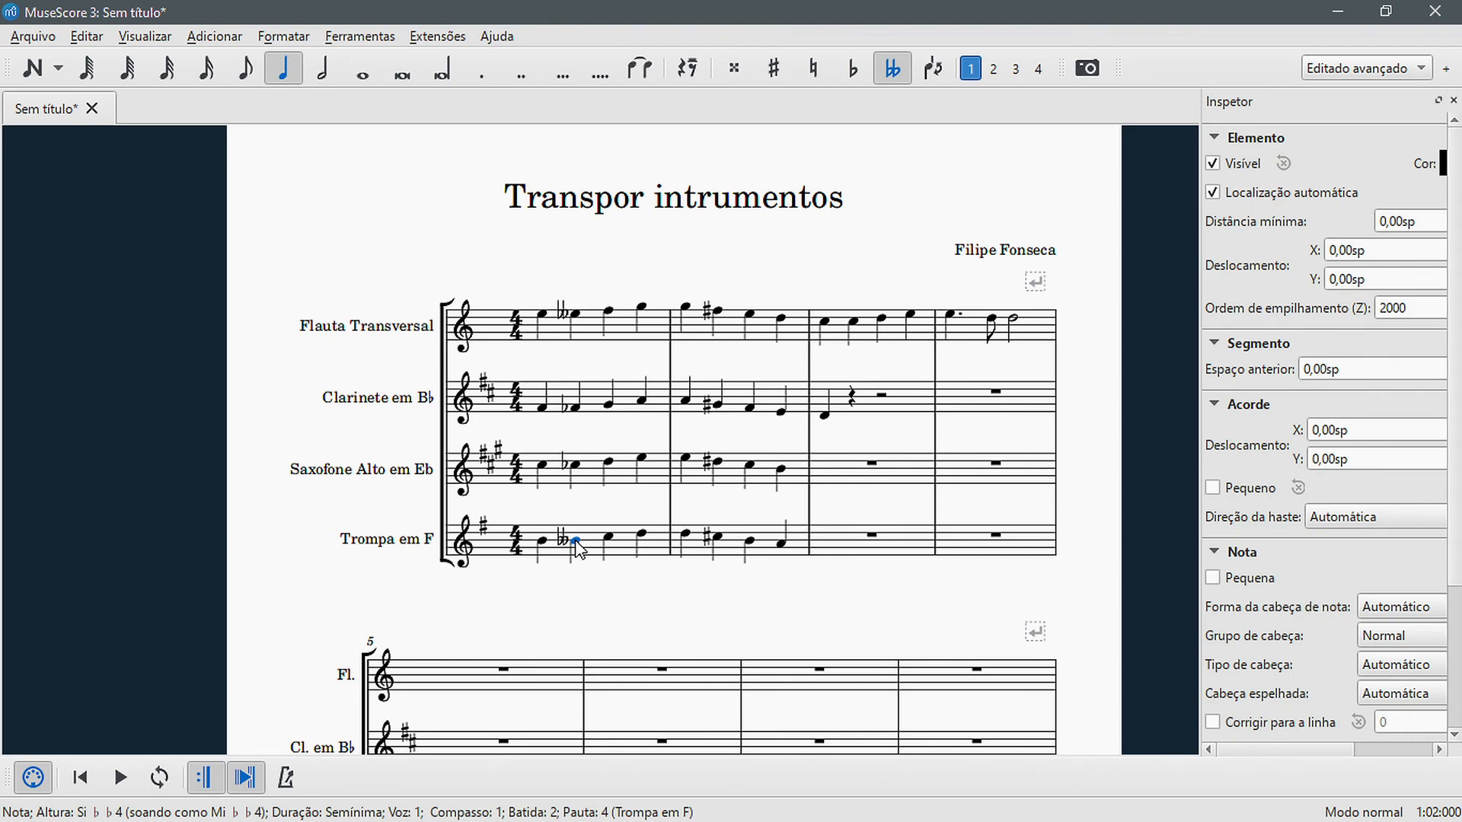
key(j)
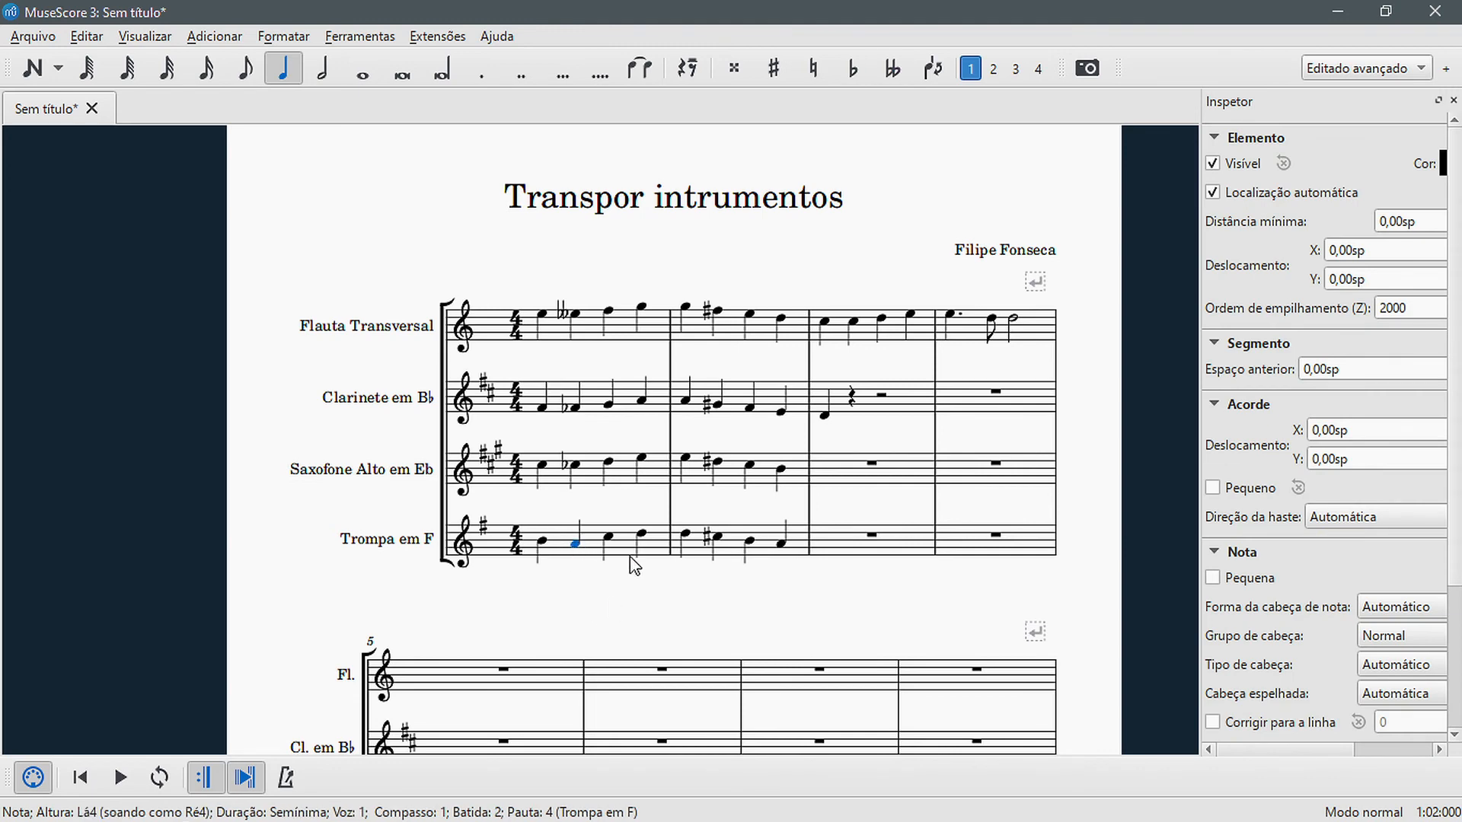
Respell the second note of alto saxophone measure 1 as B natural and move it back up to C♯
click(576, 465)
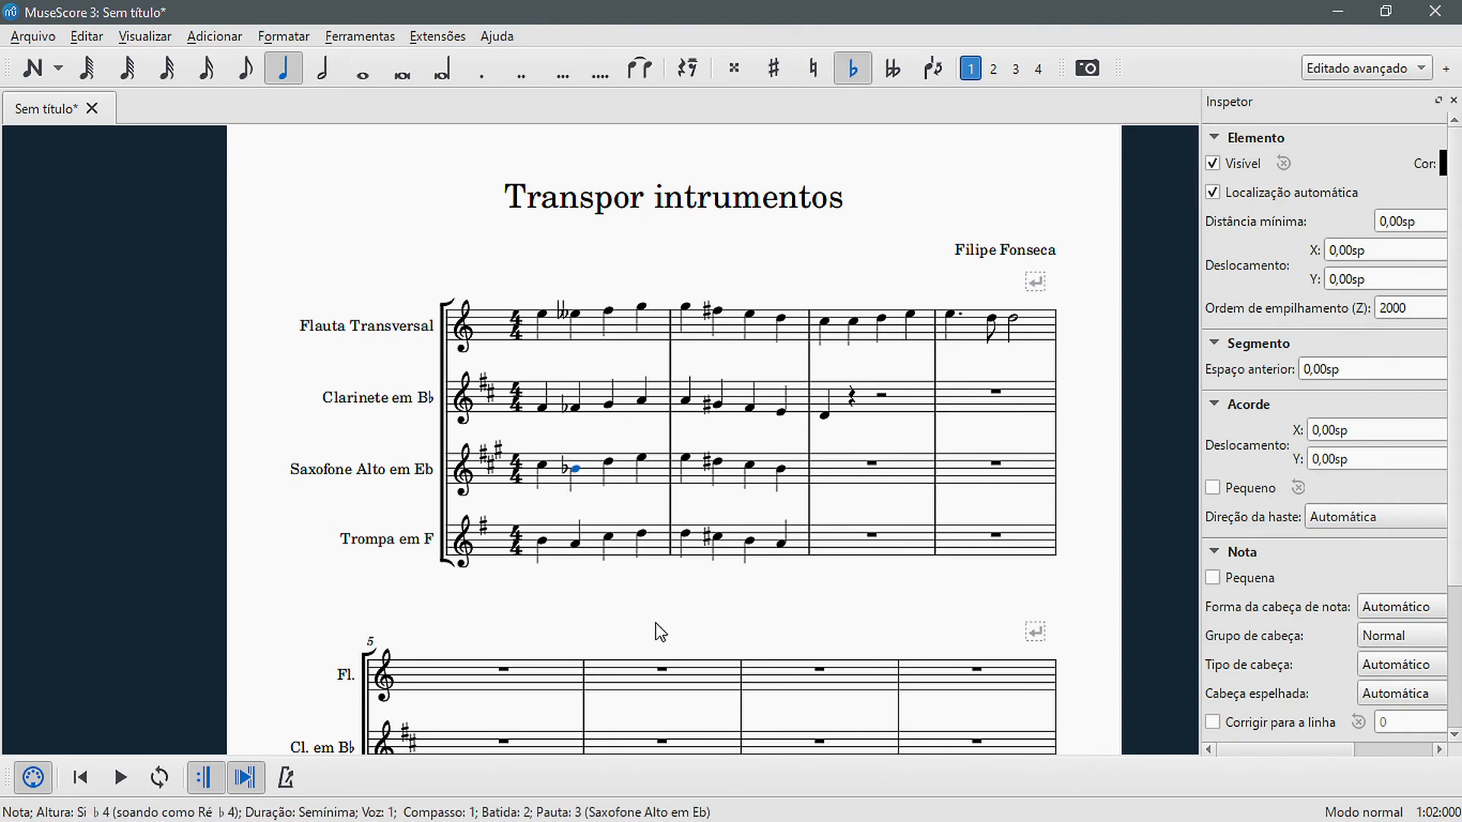
key(j)
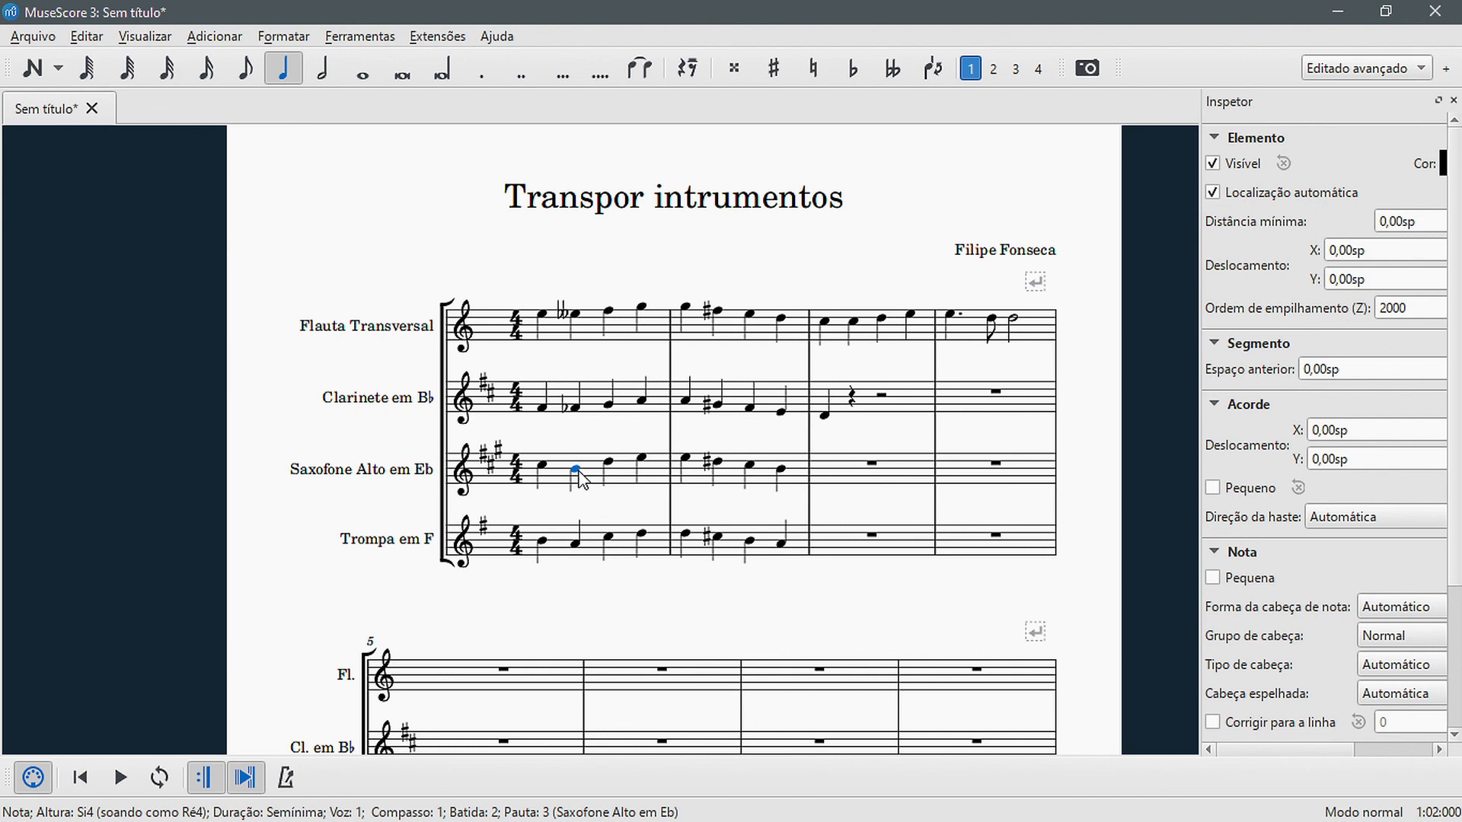
drag(579, 470, 577, 466)
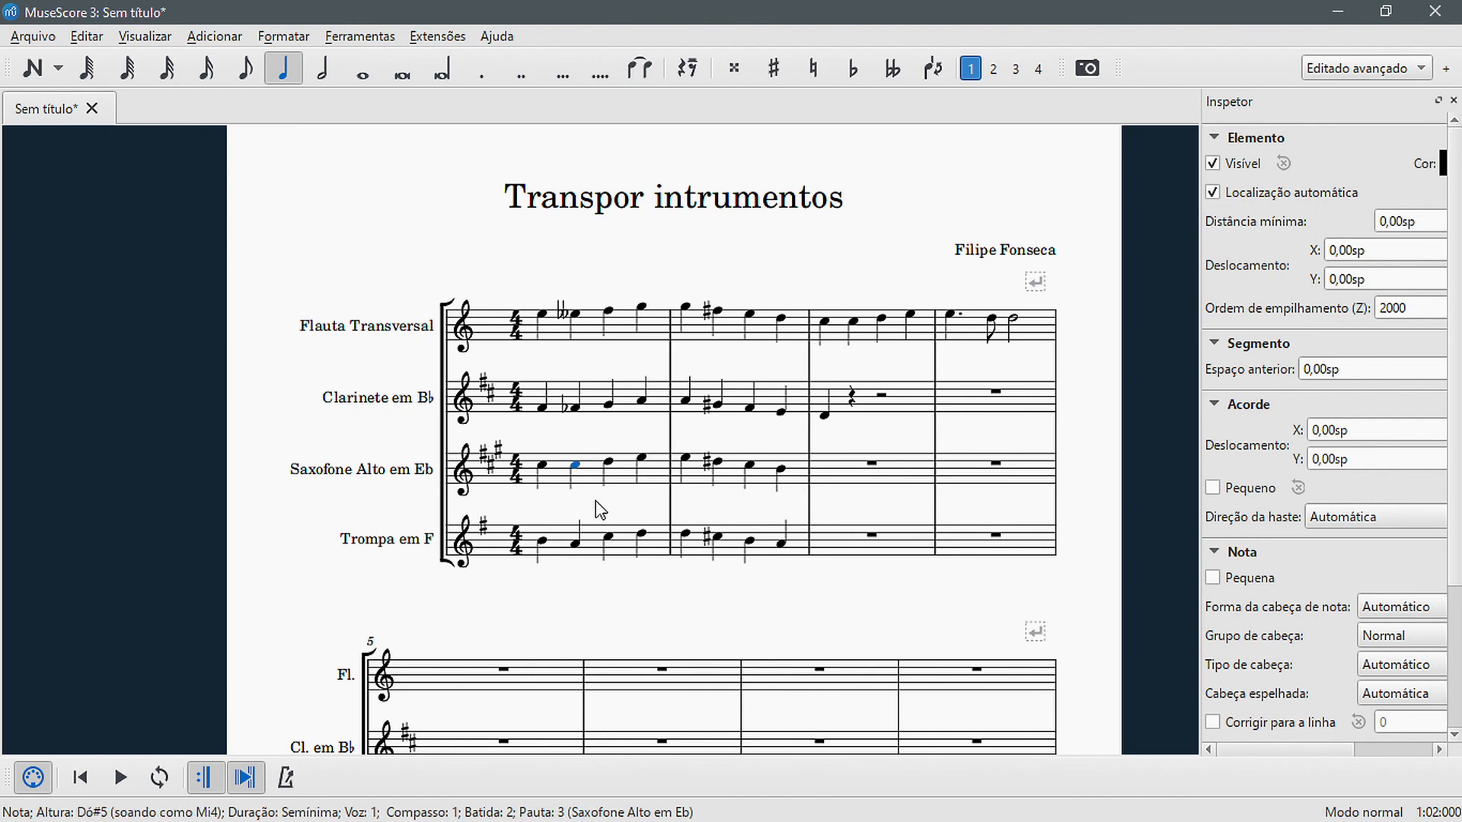